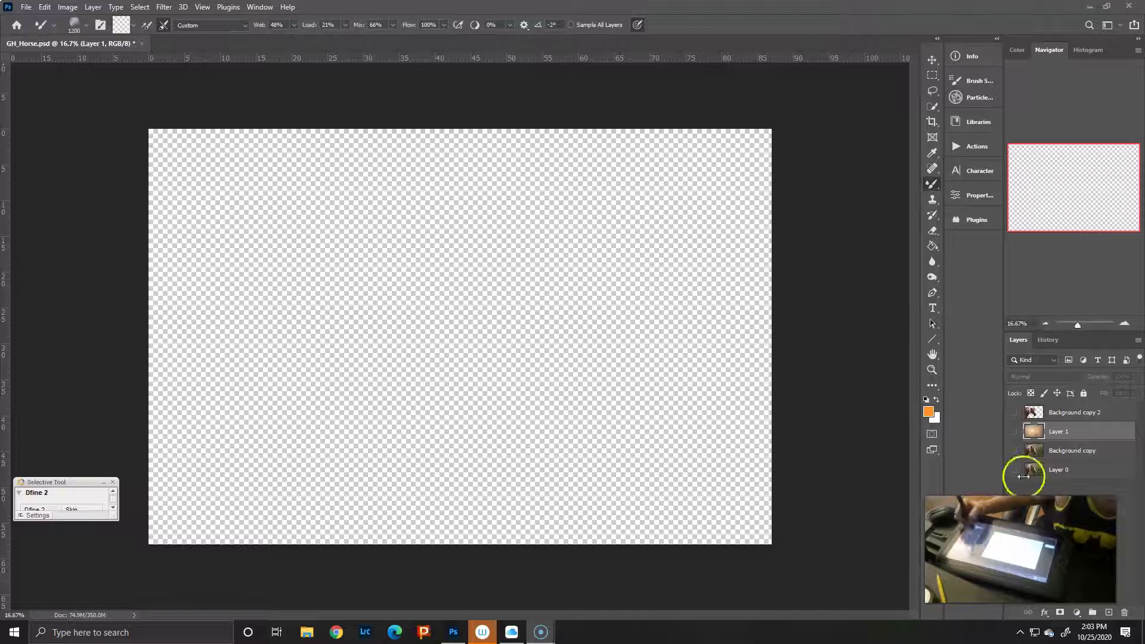
# - Show Layer 1 and Background copy 2, shrink the brush, and select Background copy 2
pyautogui.click(1013, 431)
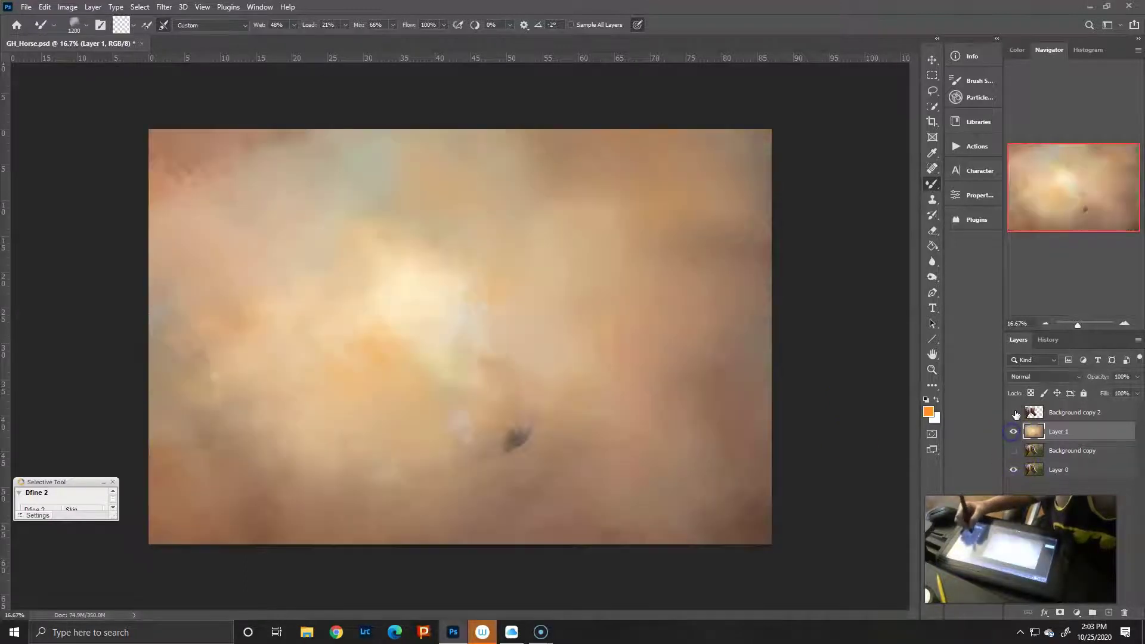
pyautogui.press('[')
pyautogui.press('[')
pyautogui.press('[')
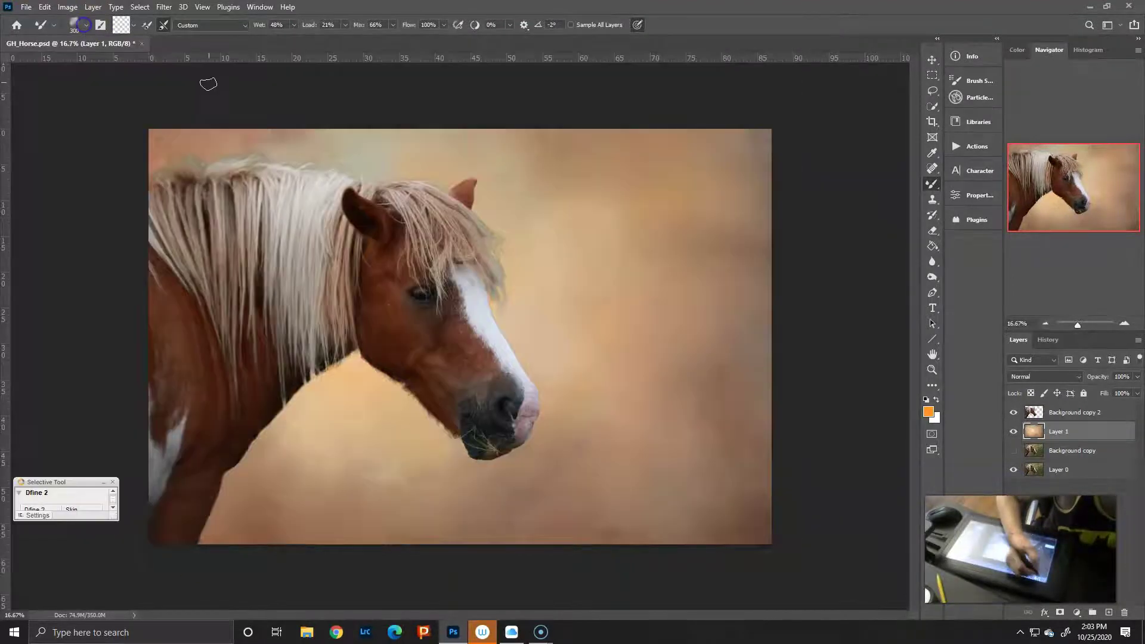
pyautogui.hotkey('alt', ']')
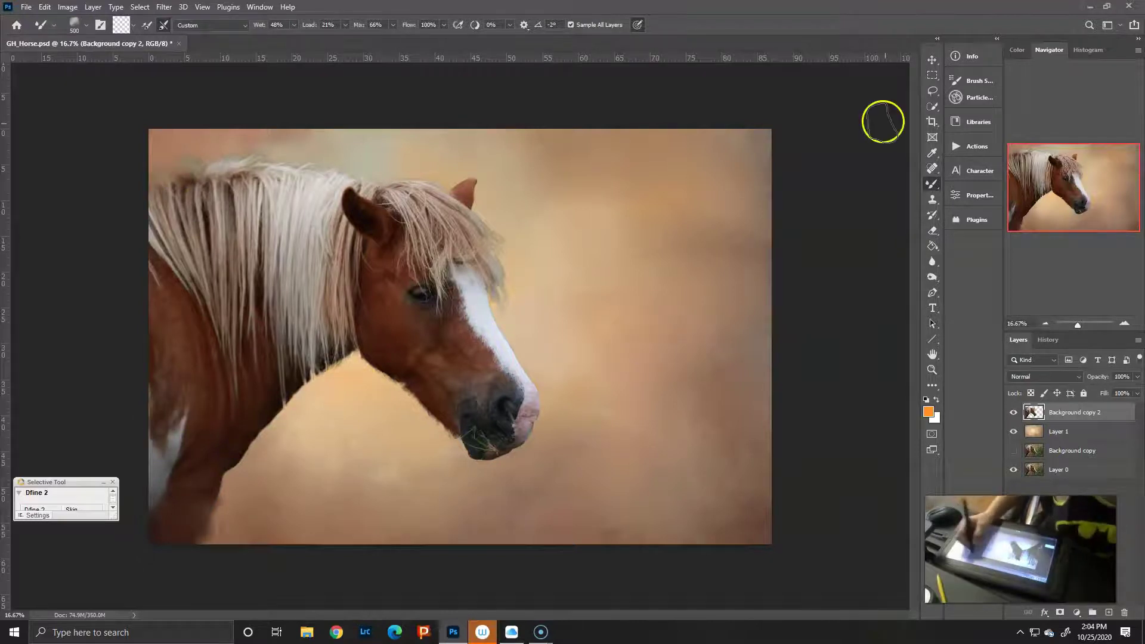
# - Choose the 300 px Round Fan Stiff Thin tip from Legacy > Default Brushes
pyautogui.click(87, 25)
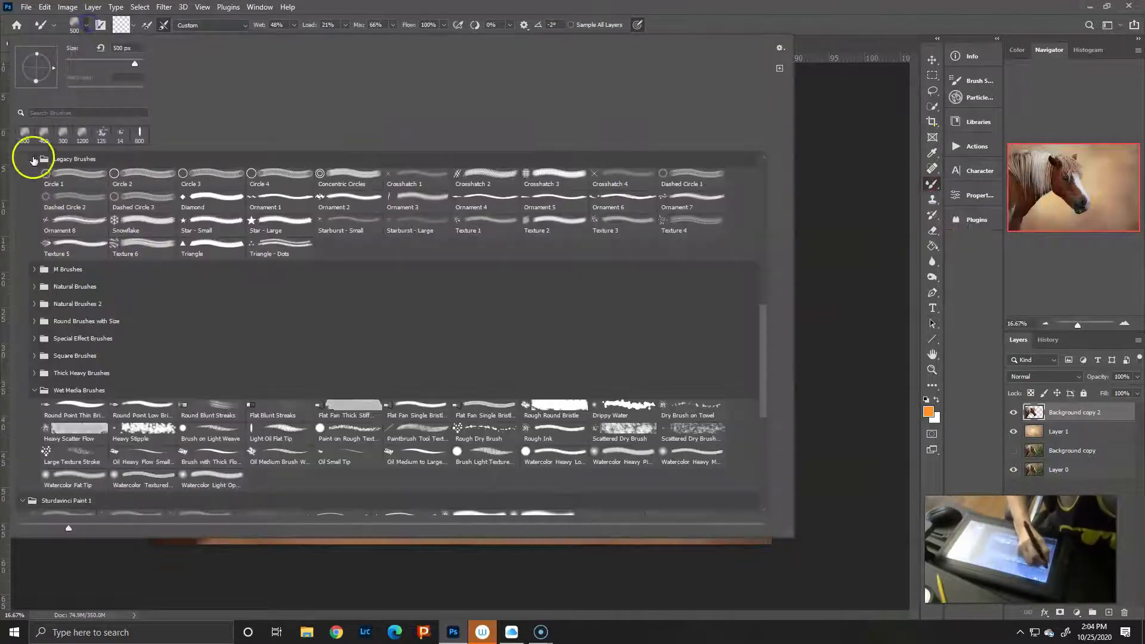
pyautogui.click(33, 387)
pyautogui.click(33, 161)
pyautogui.scroll(10, 703, 280)
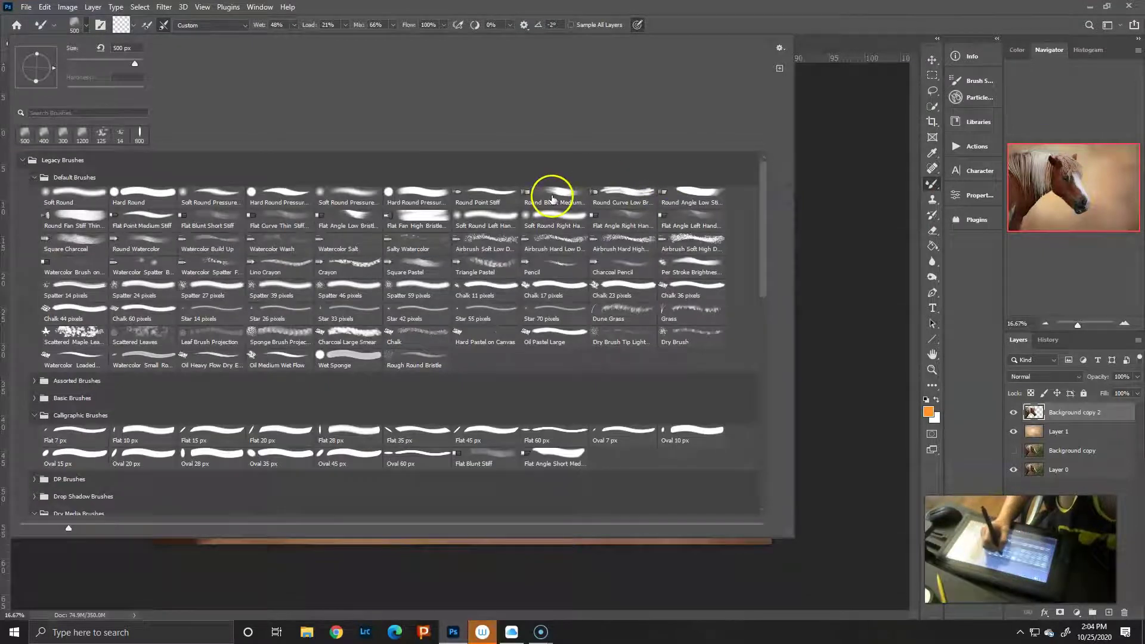
pyautogui.click(65, 222)
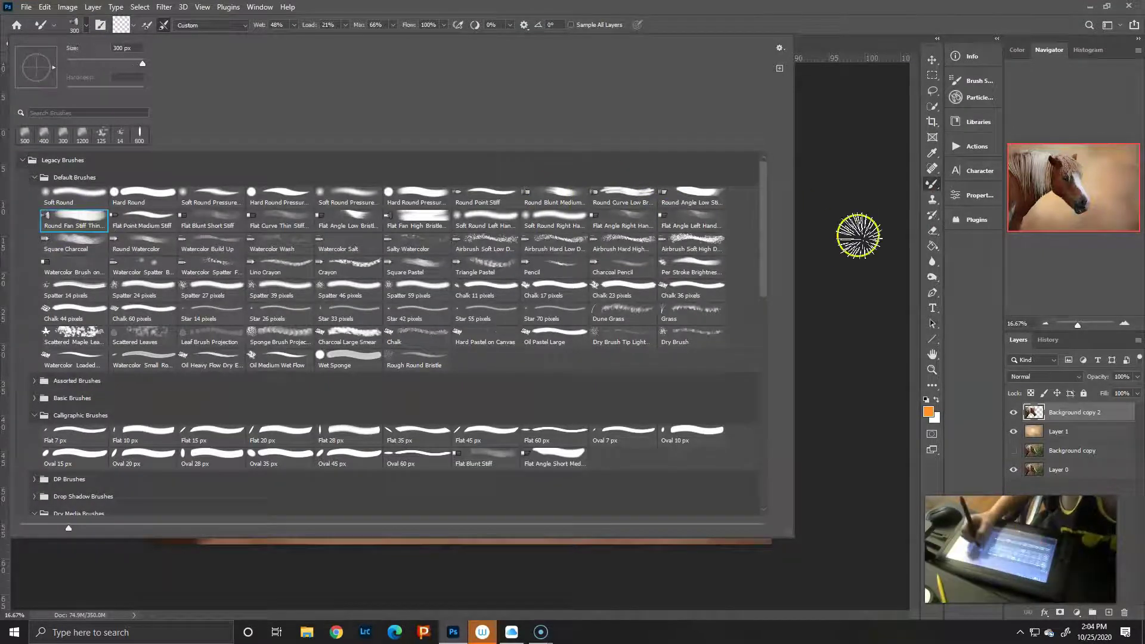
pyautogui.click(856, 230)
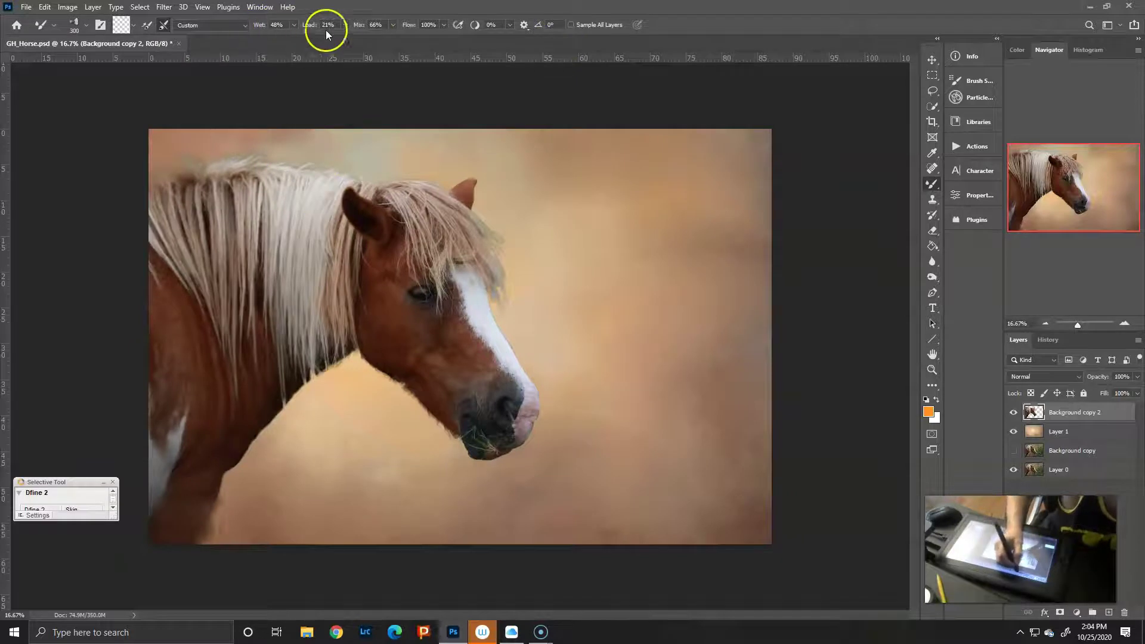
# - Apply the Wet mixer preset, shrink the brush, and paint wet strands down the mane and neck
pyautogui.click(244, 25)
pyautogui.click(198, 117)
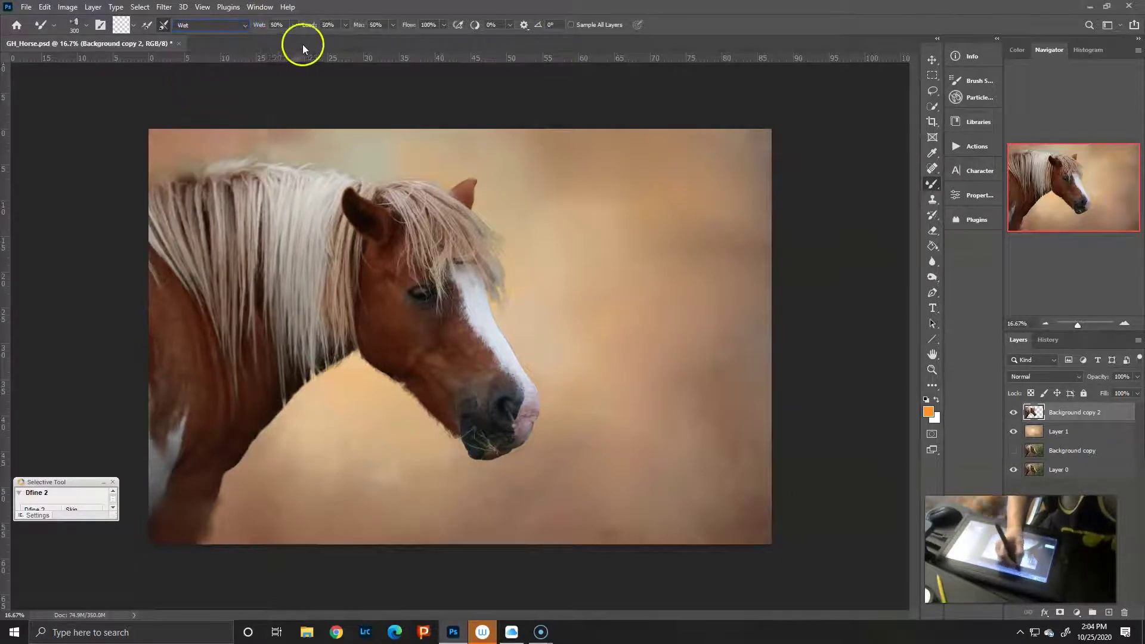
pyautogui.press('[')
pyautogui.press('[')
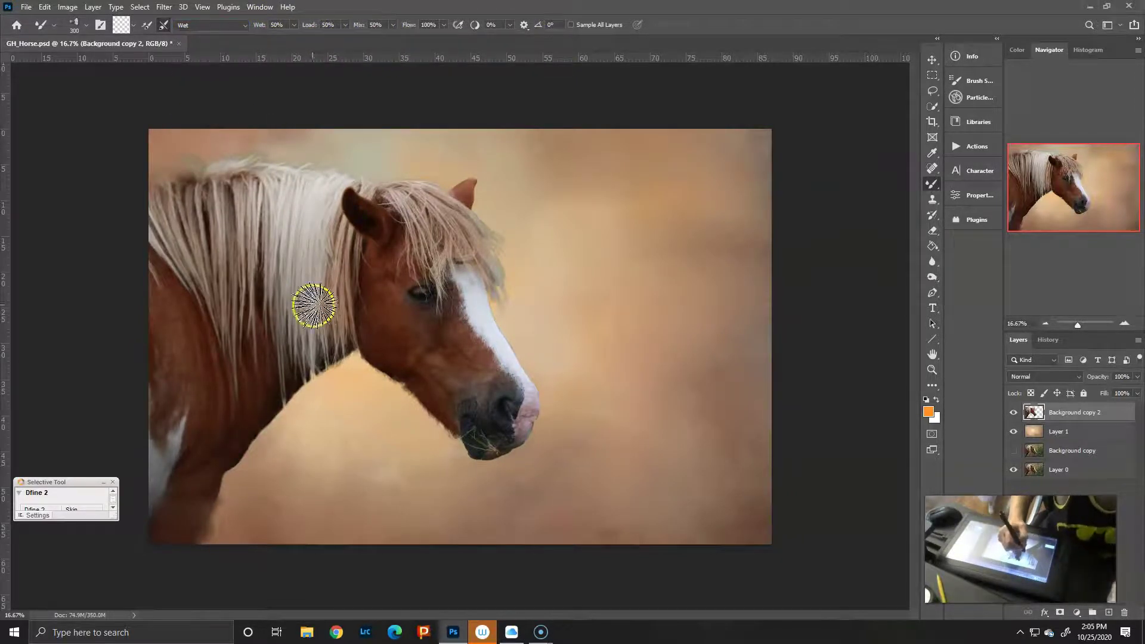
pyautogui.press('[')
pyautogui.moveTo(299, 310)
pyautogui.mouseDown()
pyautogui.moveTo(284, 357)
pyautogui.moveTo(327, 369)
pyautogui.mouseUp()
pyautogui.moveTo(340, 298); pyautogui.dragTo(352, 384)
# - Shrink the brush to 100 and repaint mane strands near the head top with Sample All Layers on
pyautogui.press('[')
pyautogui.press('[')
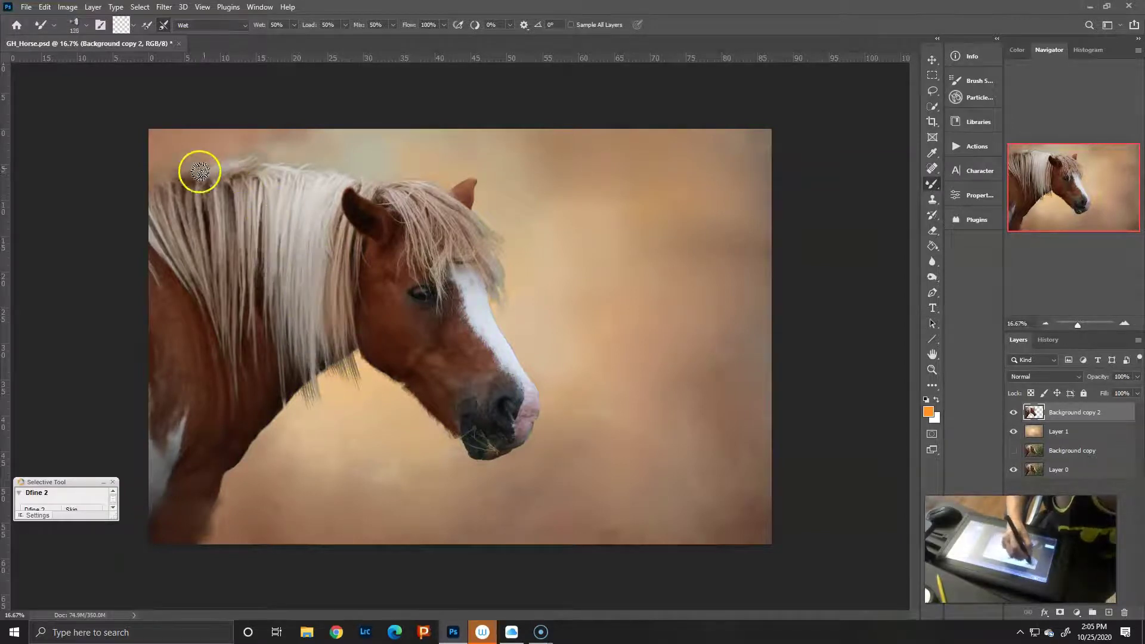
pyautogui.click(570, 26)
pyautogui.press('[')
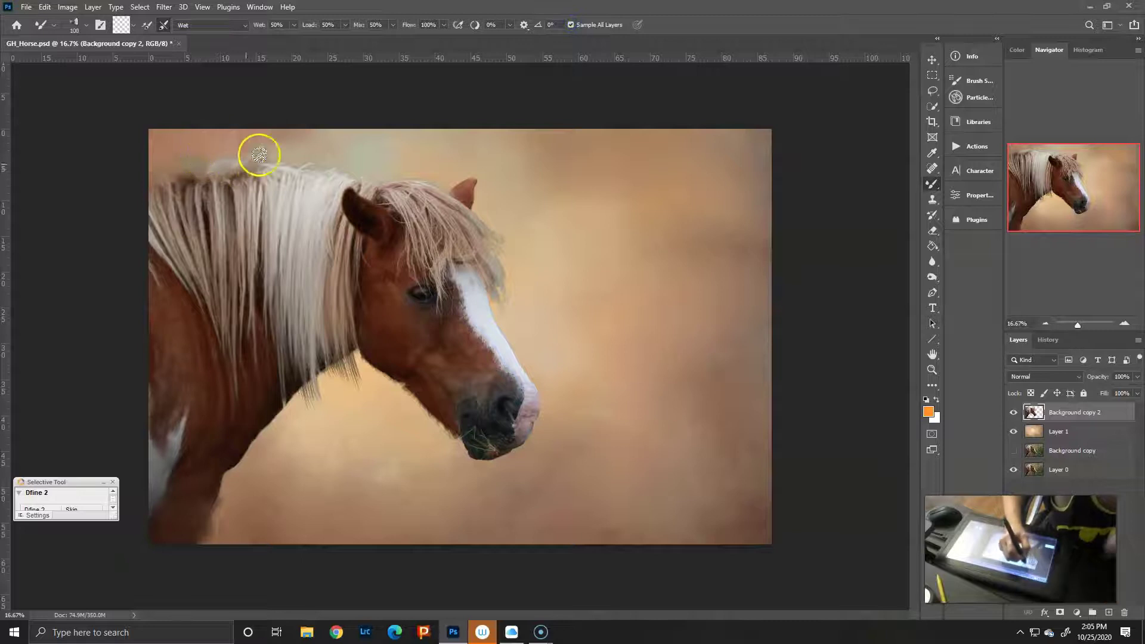
pyautogui.moveTo(259, 154); pyautogui.dragTo(249, 194)
pyautogui.click(570, 25)
# - Smudge and streak the mane strands downward along the neck
pyautogui.moveTo(208, 184)
pyautogui.mouseDown()
pyautogui.moveTo(194, 191)
pyautogui.moveTo(227, 378)
pyautogui.mouseUp()
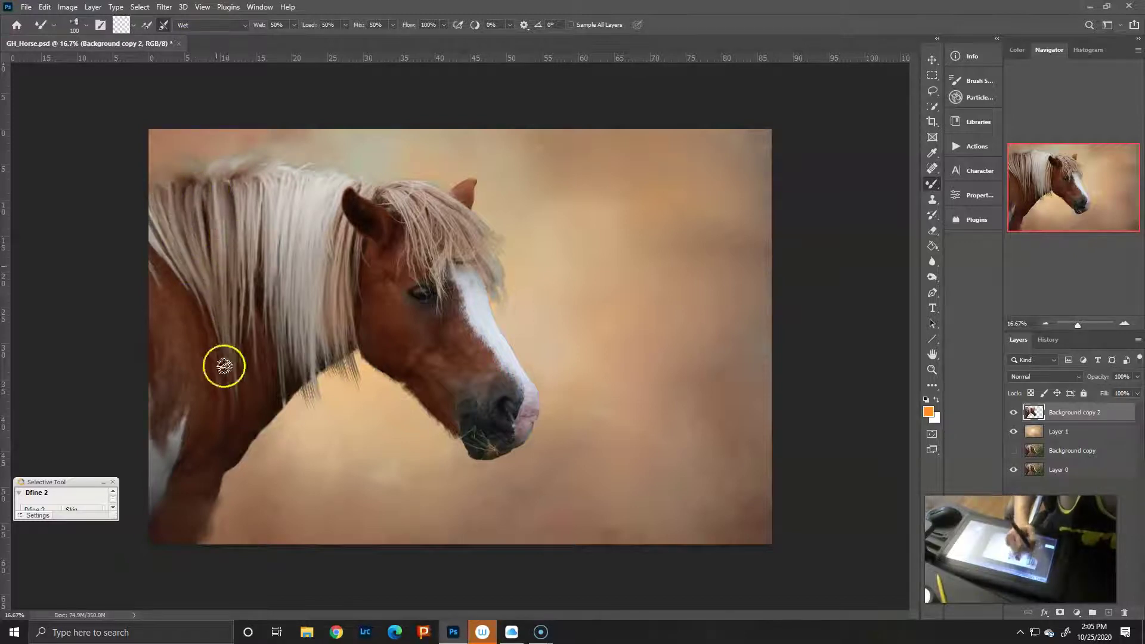
pyautogui.moveTo(230, 183)
pyautogui.mouseDown()
pyautogui.moveTo(171, 201)
pyautogui.moveTo(191, 302)
pyautogui.mouseUp()
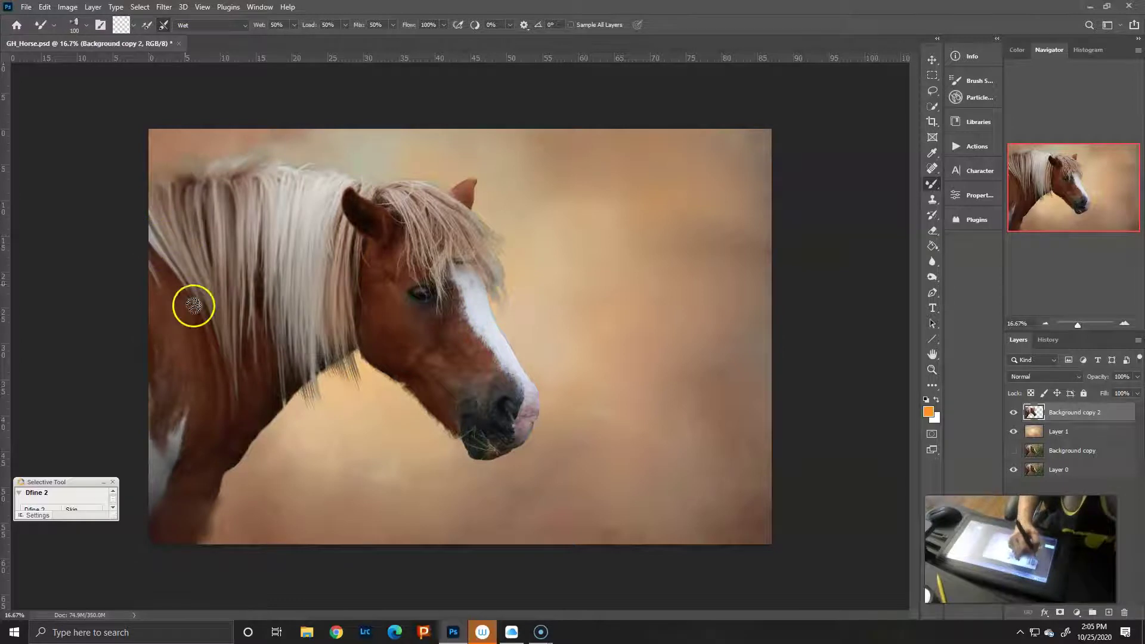
pyautogui.moveTo(172, 232); pyautogui.dragTo(221, 368)
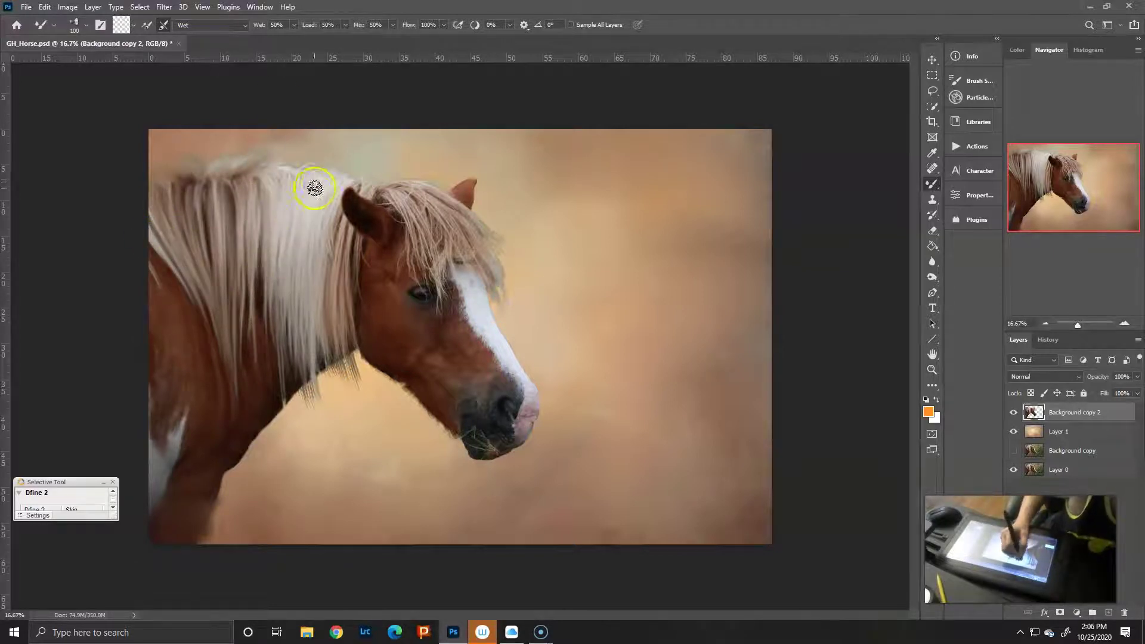
pyautogui.moveTo(350, 157); pyautogui.dragTo(346, 351)
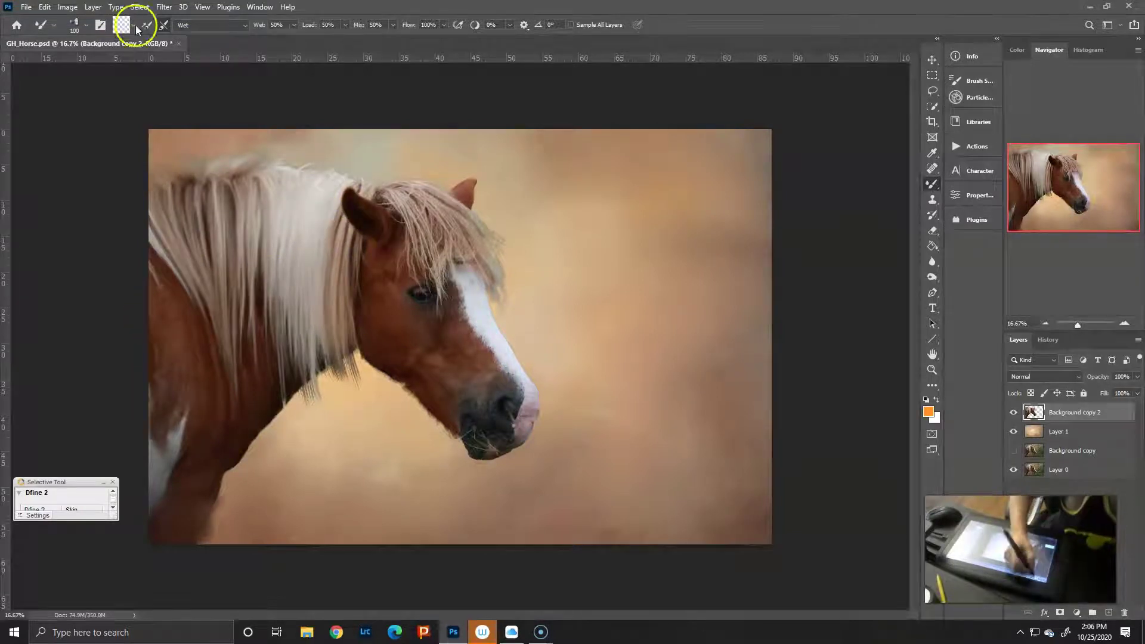
# - Keep the brush tip, apply the Wet, Light Mix preset, and lower Wet to 36%
pyautogui.click(74, 25)
pyautogui.click(565, 195)
pyautogui.click(593, 12)
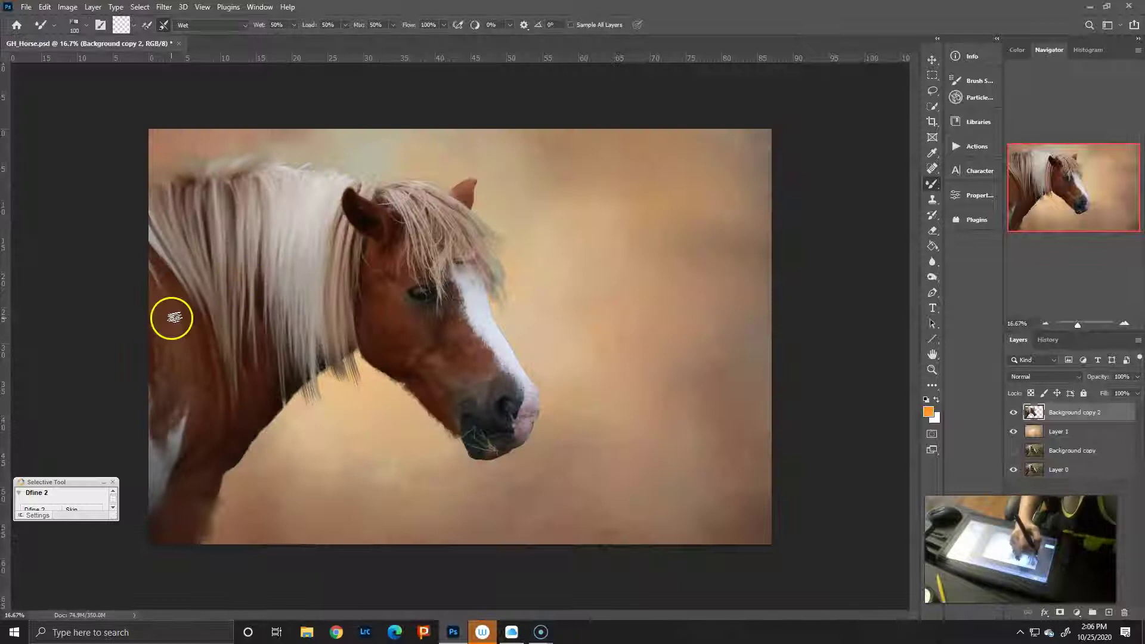
pyautogui.click(244, 25)
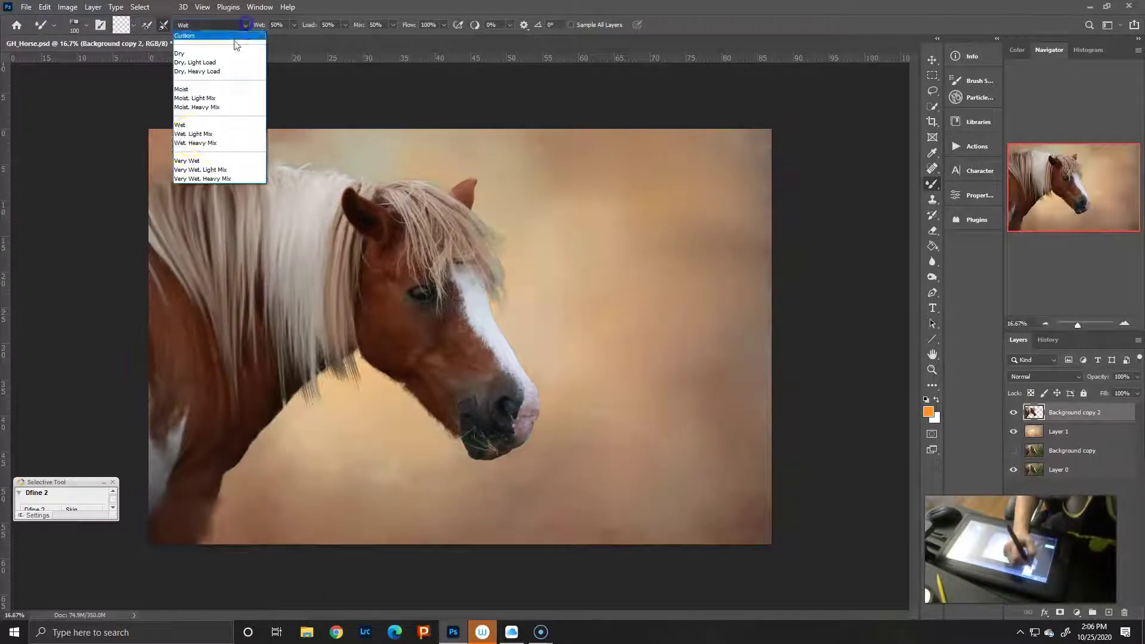
pyautogui.click(200, 133)
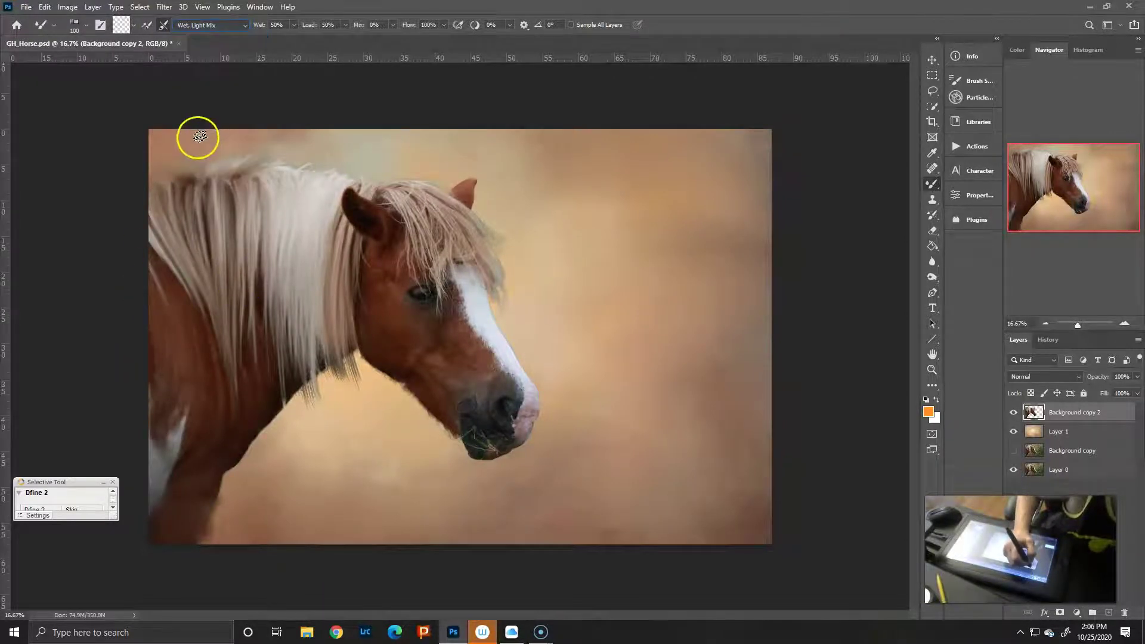
pyautogui.moveTo(295, 27); pyautogui.dragTo(284, 39)
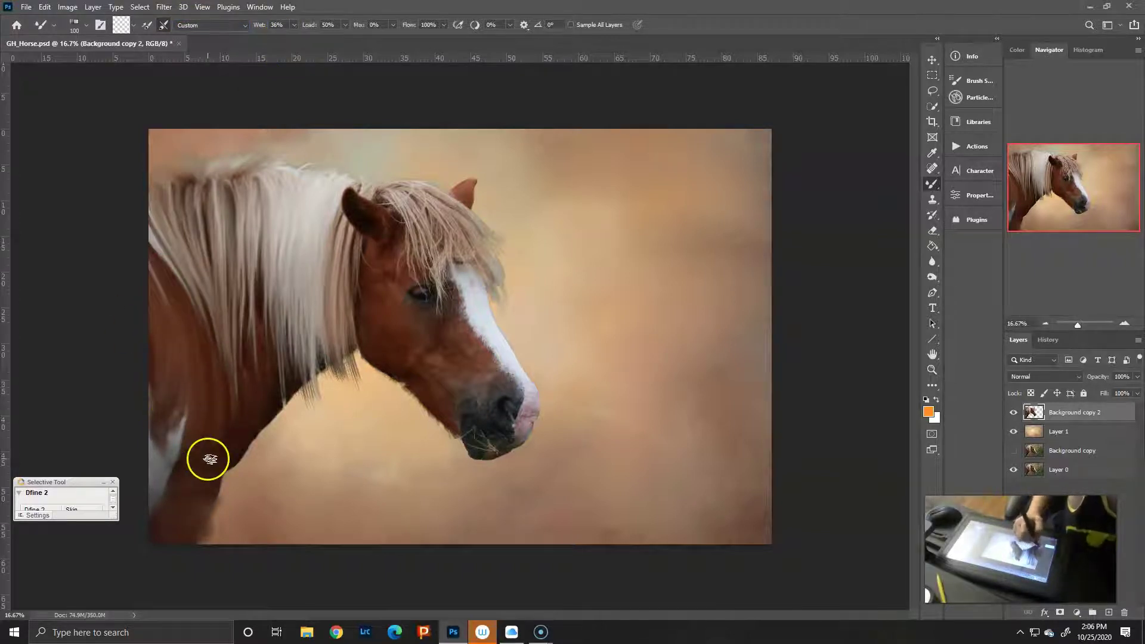
# - Smudge paint along the neck by the white patch and soften the neck edge
pyautogui.moveTo(182, 459)
pyautogui.mouseDown()
pyautogui.moveTo(174, 409)
pyautogui.moveTo(161, 463)
pyautogui.moveTo(168, 511)
pyautogui.mouseUp()
pyautogui.moveTo(150, 452)
pyautogui.mouseDown()
pyautogui.moveTo(163, 293)
pyautogui.moveTo(189, 351)
pyautogui.moveTo(155, 407)
pyautogui.mouseUp()
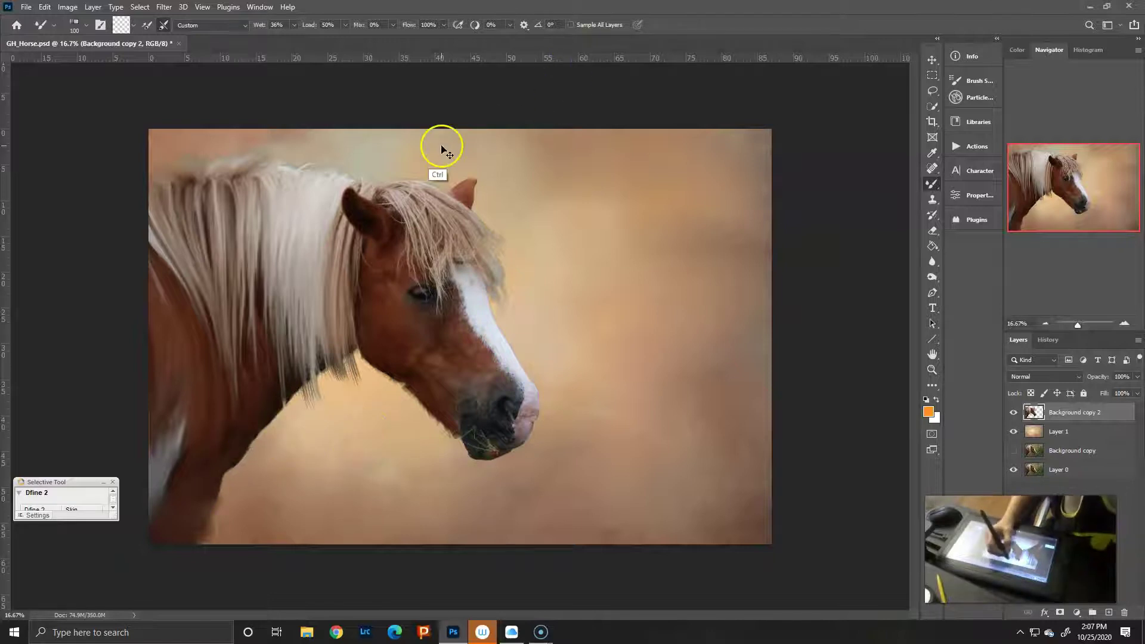
pyautogui.click(574, 25)
pyautogui.moveTo(234, 464); pyautogui.dragTo(240, 437)
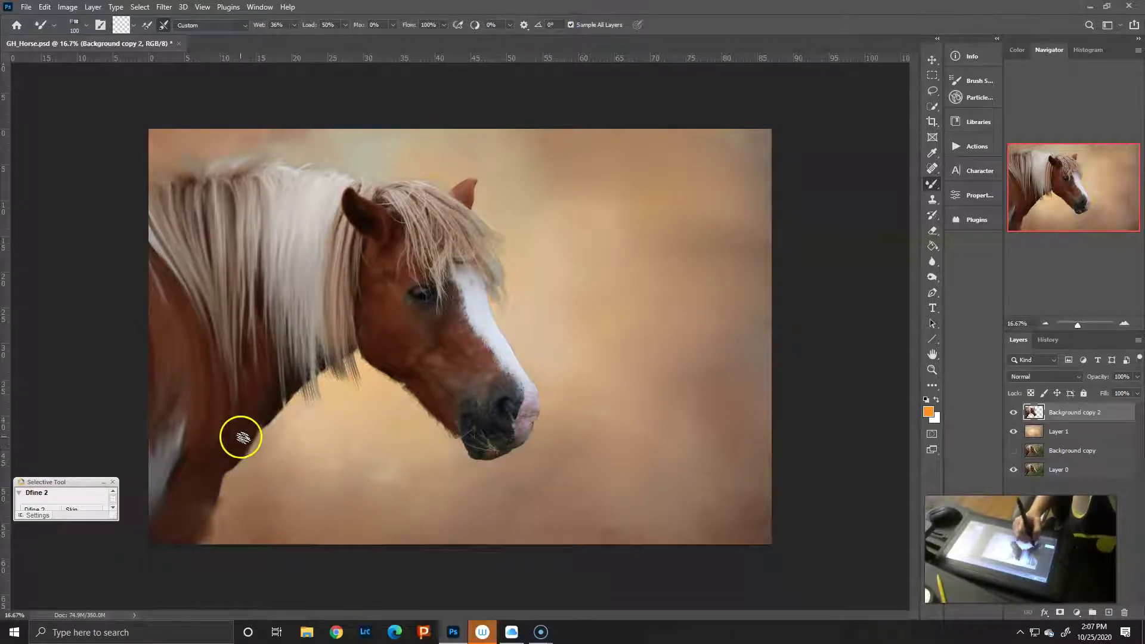
pyautogui.moveTo(220, 507); pyautogui.dragTo(230, 445)
# - Smudge the neck and the hair along its edge, toggling Sample All Layers off and on
pyautogui.click(605, 25)
pyautogui.moveTo(248, 394)
pyautogui.mouseDown()
pyautogui.moveTo(245, 302)
pyautogui.moveTo(260, 381)
pyautogui.moveTo(281, 371)
pyautogui.moveTo(307, 440)
pyautogui.mouseUp()
pyautogui.click(571, 25)
pyautogui.moveTo(281, 382)
pyautogui.mouseDown()
pyautogui.moveTo(286, 335)
pyautogui.moveTo(293, 400)
pyautogui.mouseUp()
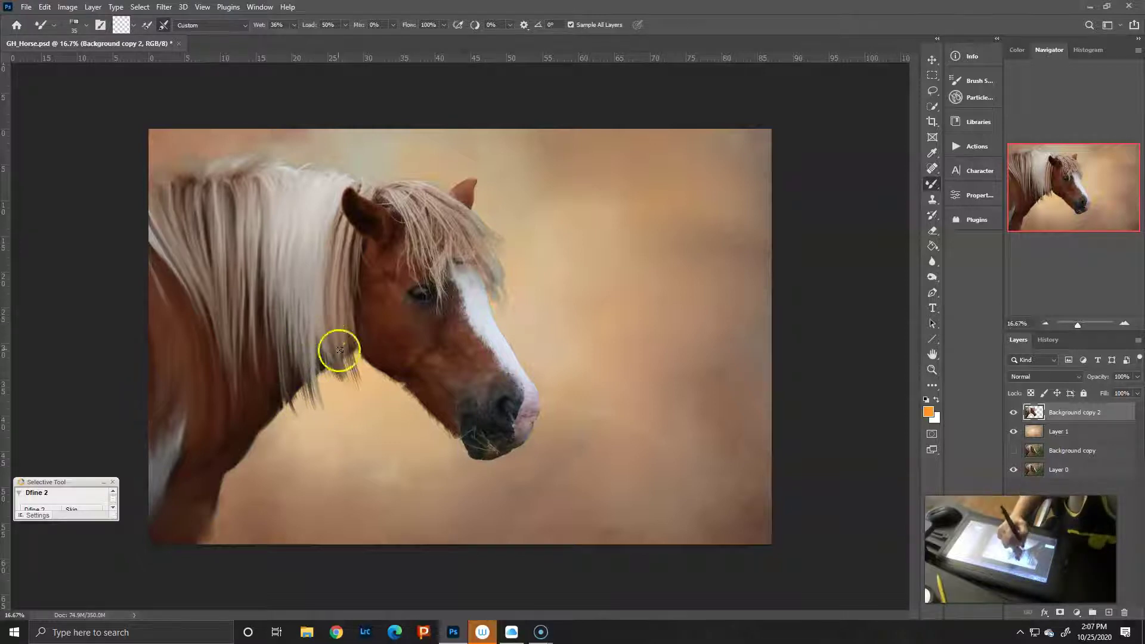
# - Paint soft strokes into the lower mane with the Brush Tool's Round Blunt Medium tip
pyautogui.rightClick(931, 182)
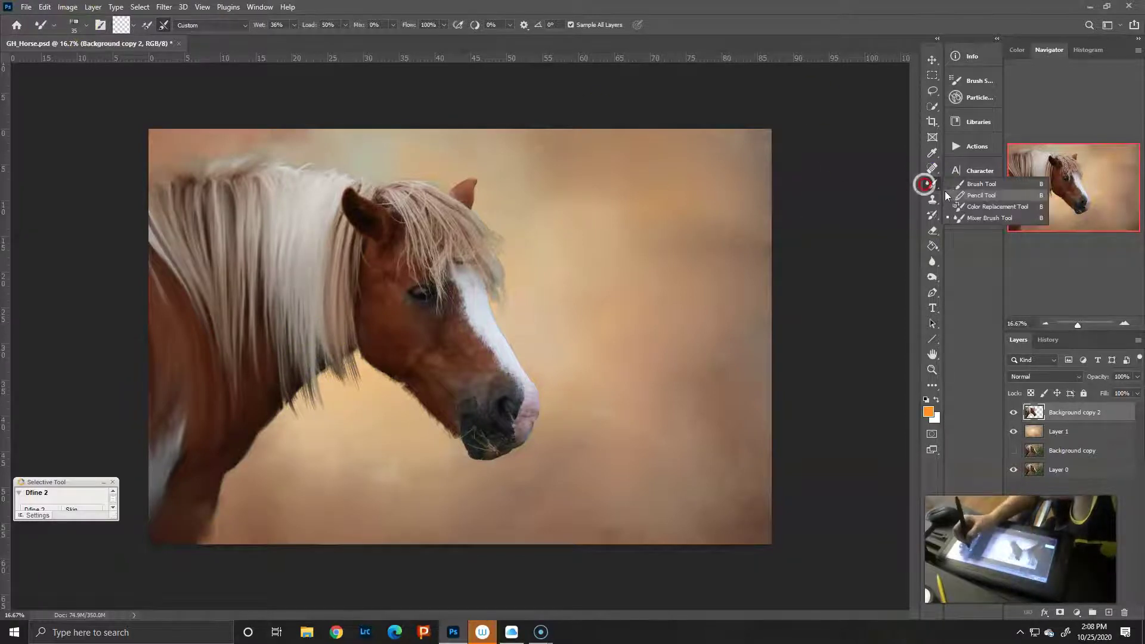
pyautogui.click(978, 191)
pyautogui.click(85, 25)
pyautogui.click(553, 201)
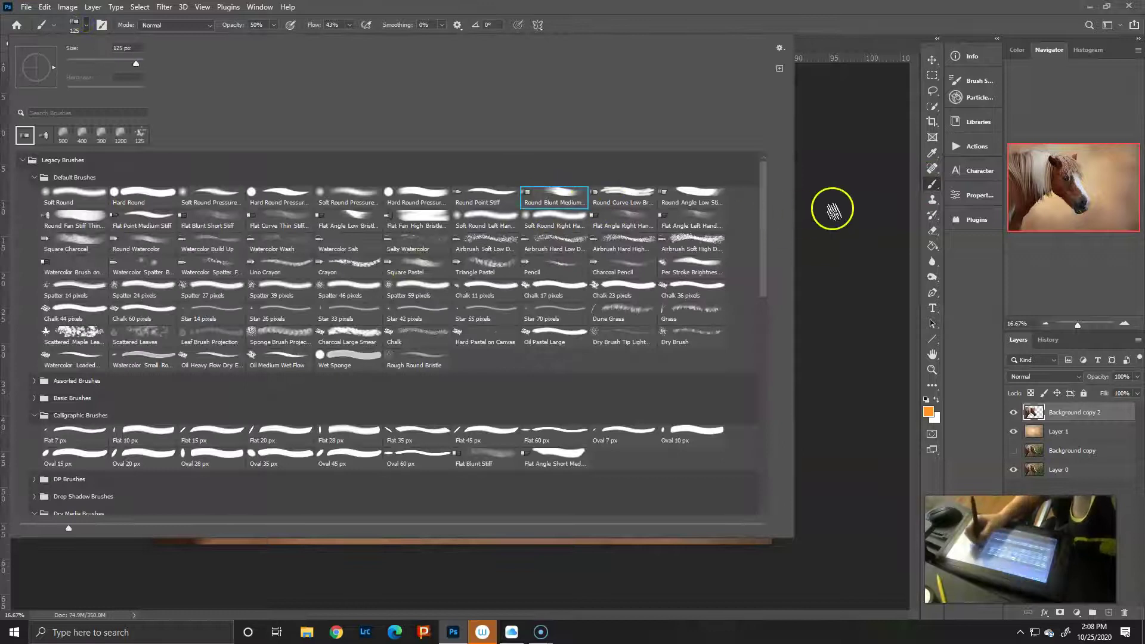
pyautogui.click(831, 209)
pyautogui.moveTo(305, 316); pyautogui.dragTo(301, 319)
pyautogui.press('[')
pyautogui.press('[')
# - Sample a brown from the horse, set Opacity and Flow to 100%, and return to the Mixer Brush
pyautogui.keyDown('alt'); pyautogui.click(283, 371); pyautogui.keyUp('alt')
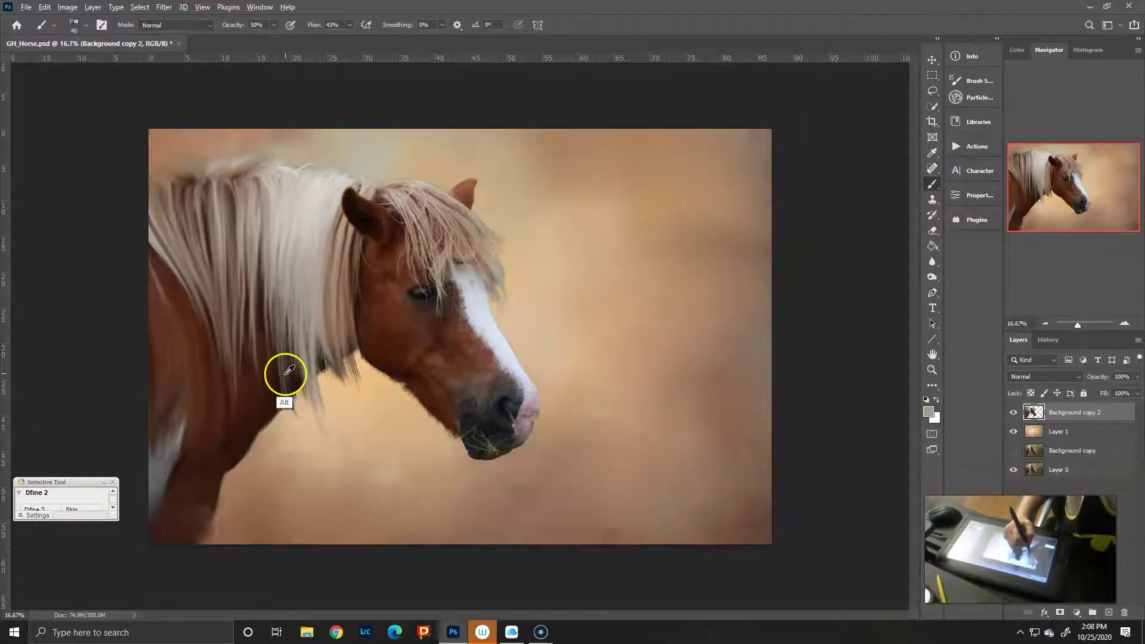
pyautogui.keyDown('alt'); pyautogui.click(275, 394); pyautogui.keyUp('alt')
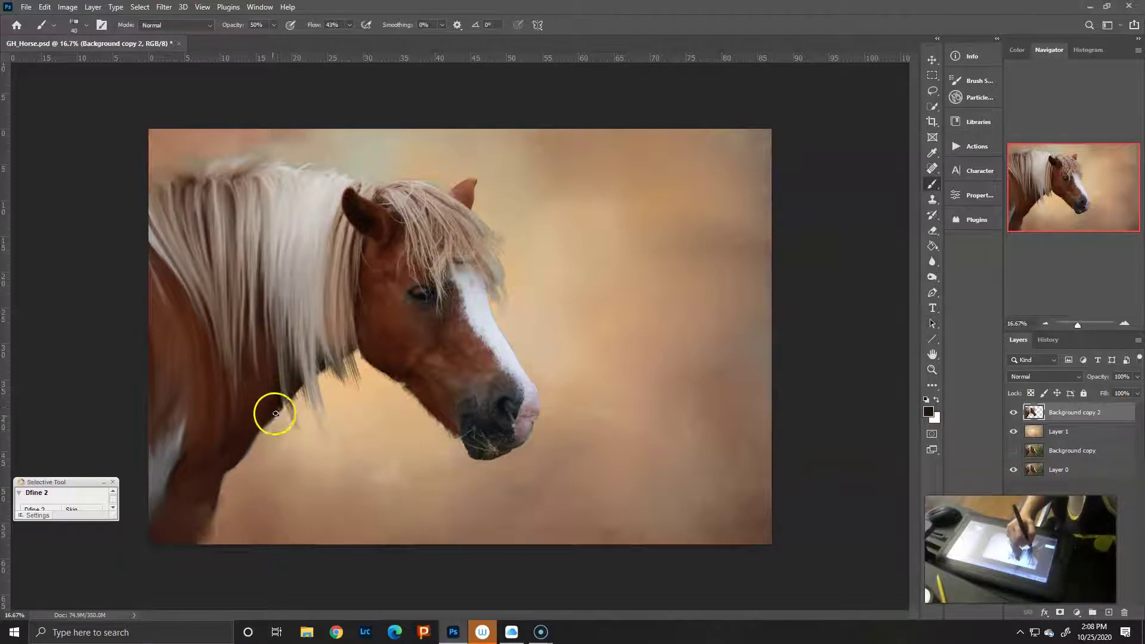
pyautogui.moveTo(273, 24); pyautogui.dragTo(387, 27)
pyautogui.keyDown('alt'); pyautogui.click(228, 308); pyautogui.keyUp('alt')
pyautogui.rightClick(933, 185)
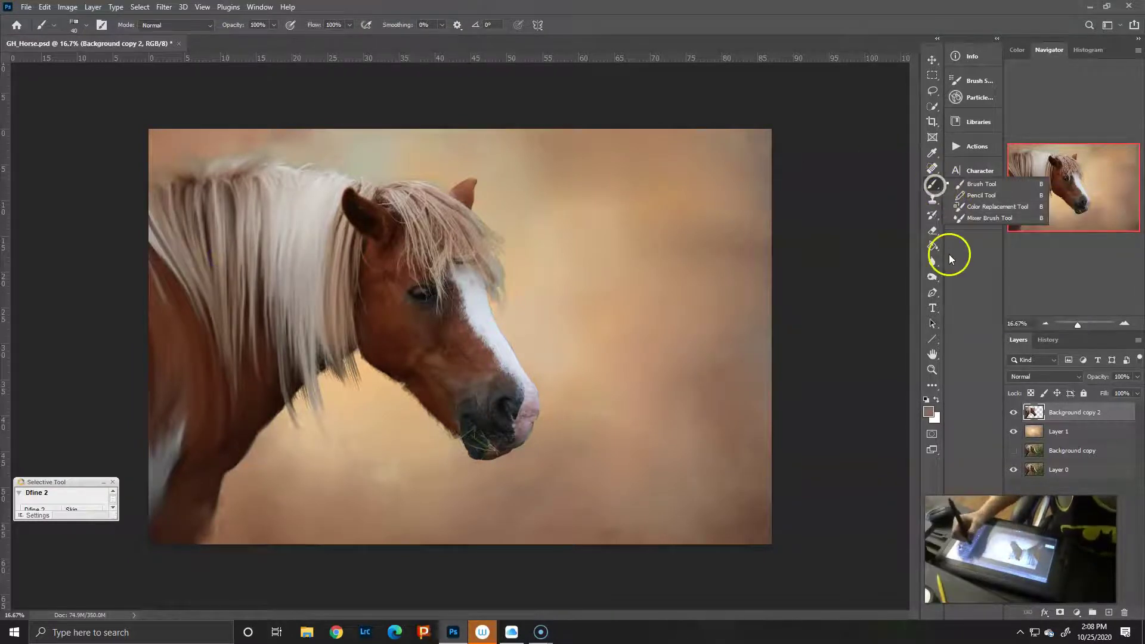
pyautogui.click(990, 218)
pyautogui.click(75, 24)
pyautogui.click(357, 8)
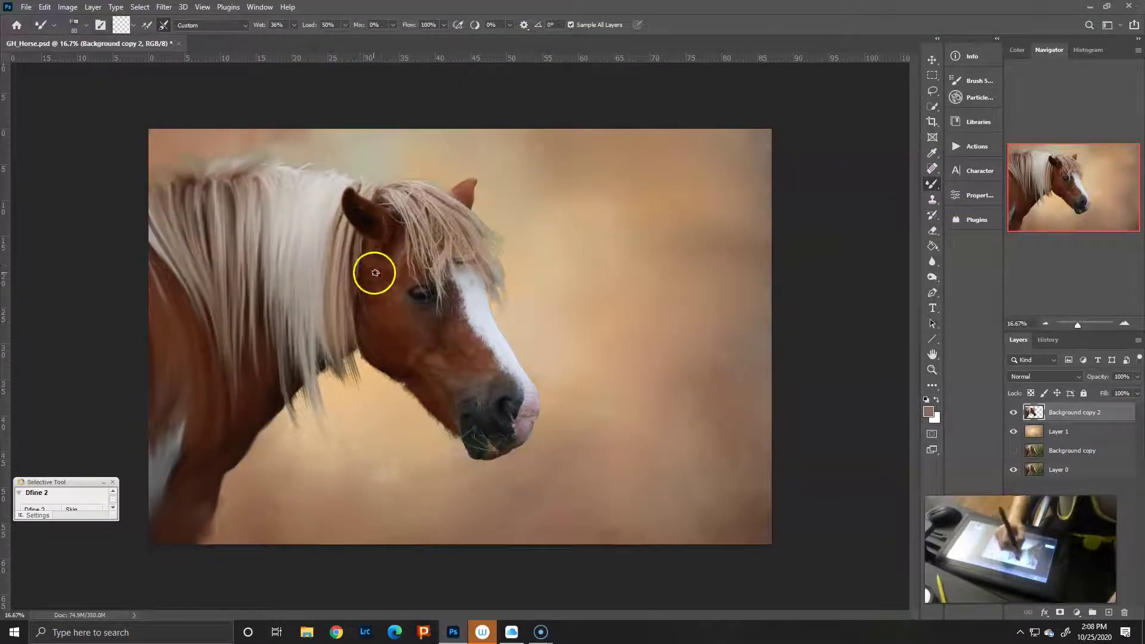
# - Make the mixer brush smaller for fine blending and zoom to 33.3% on the horse's head
pyautogui.press(']')
pyautogui.press(']')
pyautogui.press(']')
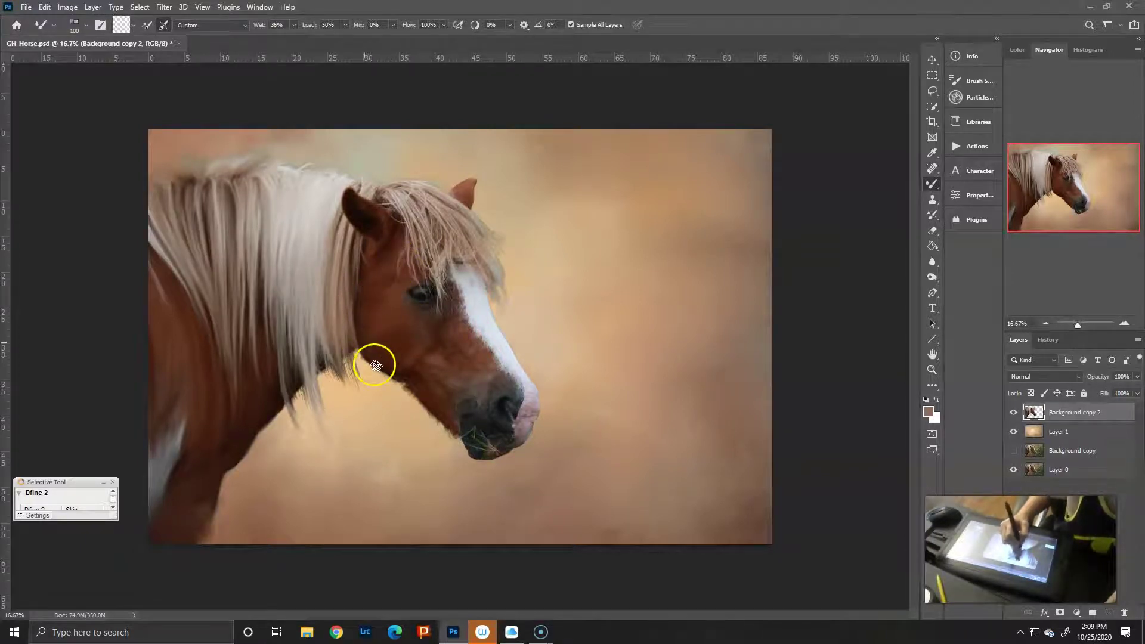
pyautogui.press('[')
pyautogui.press('[')
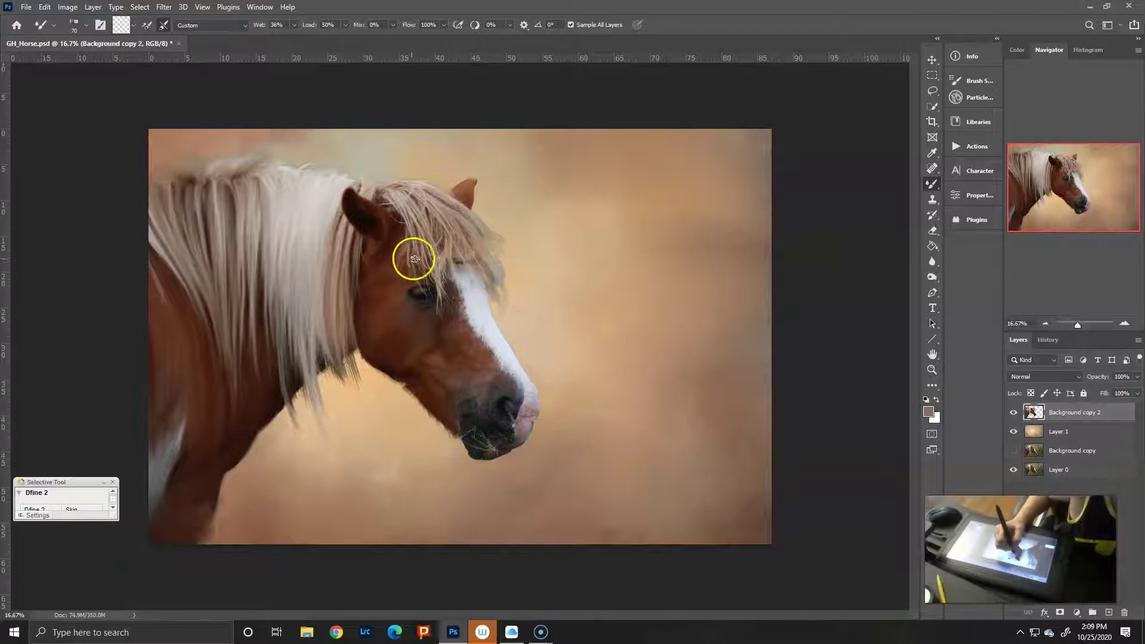
pyautogui.press('[')
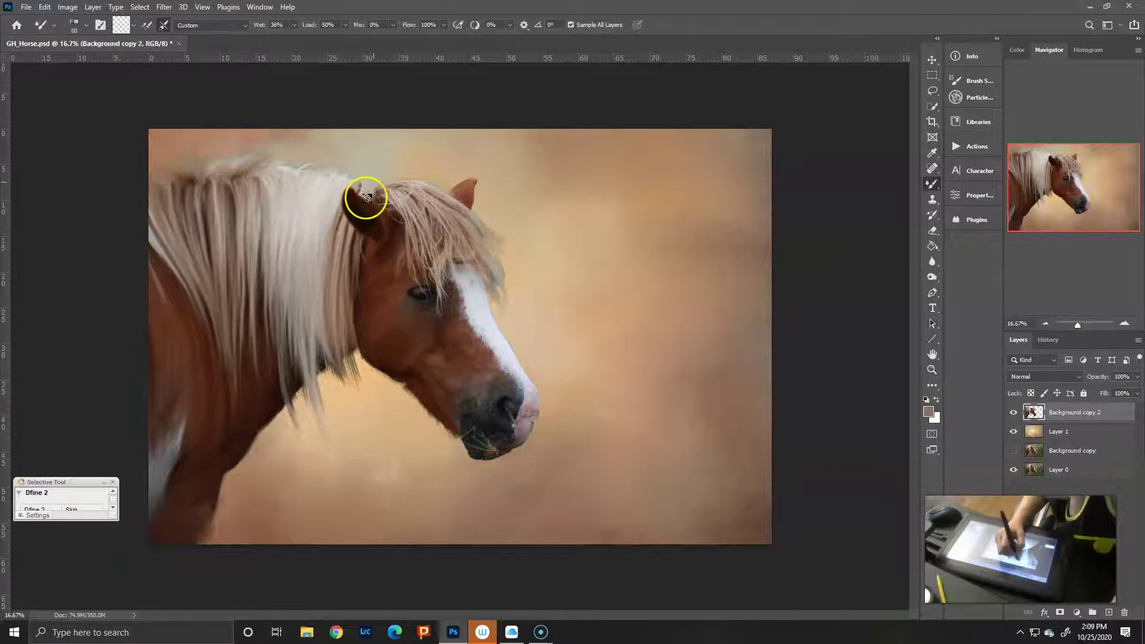
pyautogui.press('[')
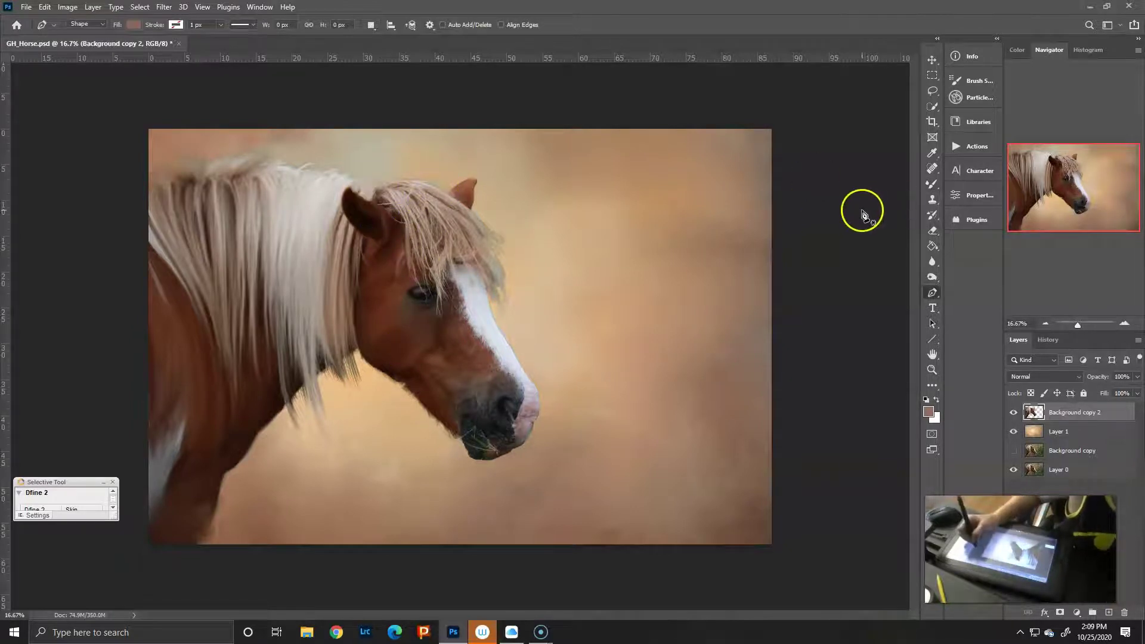
pyautogui.press('[')
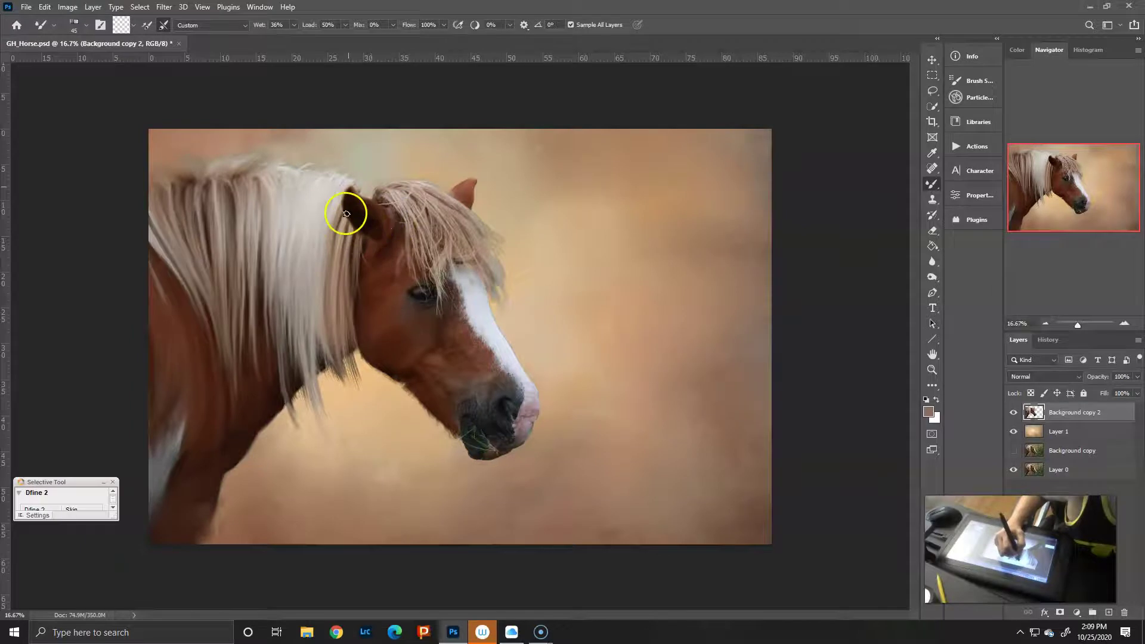
pyautogui.hotkey('ctrl', '+')
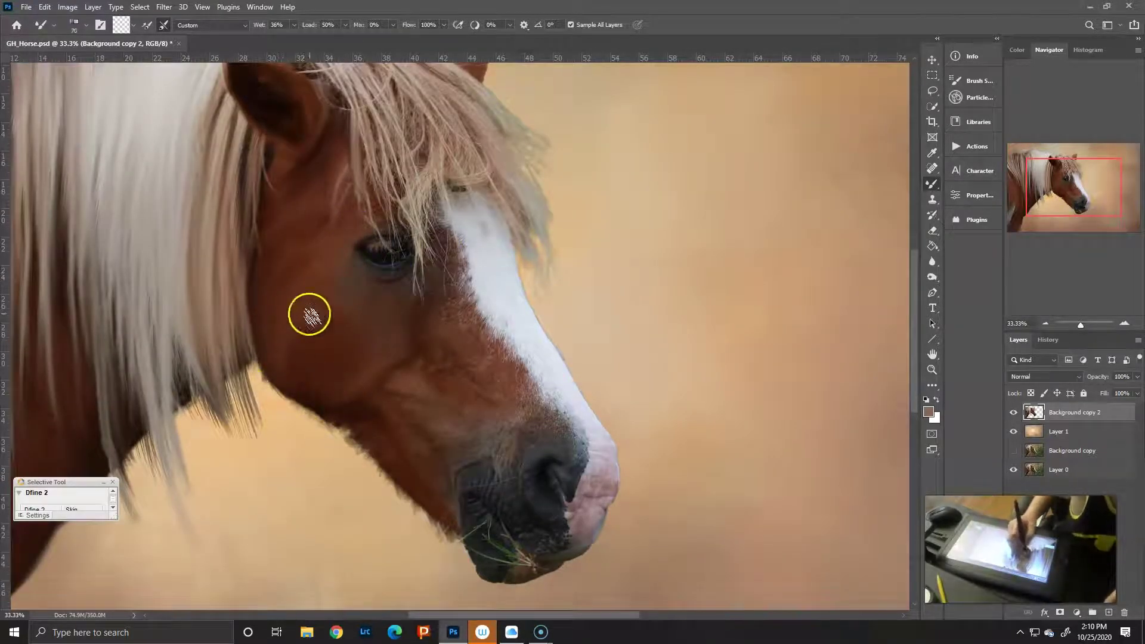
# - Blend the mane edge from the ear down toward the cheek
pyautogui.moveTo(256, 140)
pyautogui.mouseDown()
pyautogui.moveTo(238, 286)
pyautogui.moveTo(245, 347)
pyautogui.mouseUp()
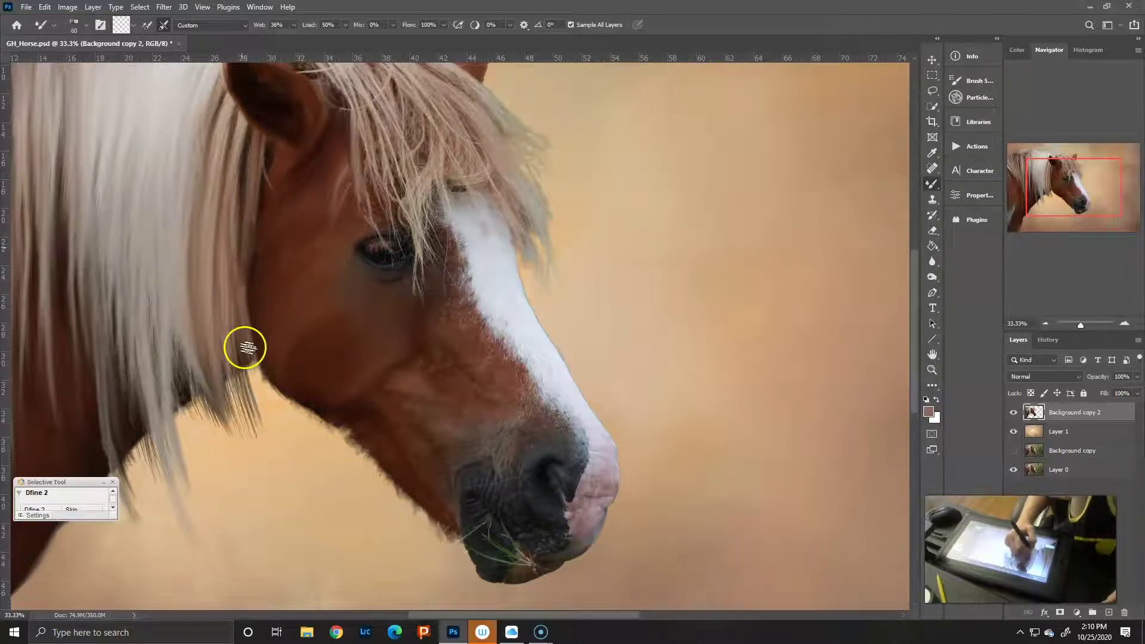
pyautogui.press(']')
pyautogui.press(']')
pyautogui.moveTo(268, 151); pyautogui.dragTo(253, 299)
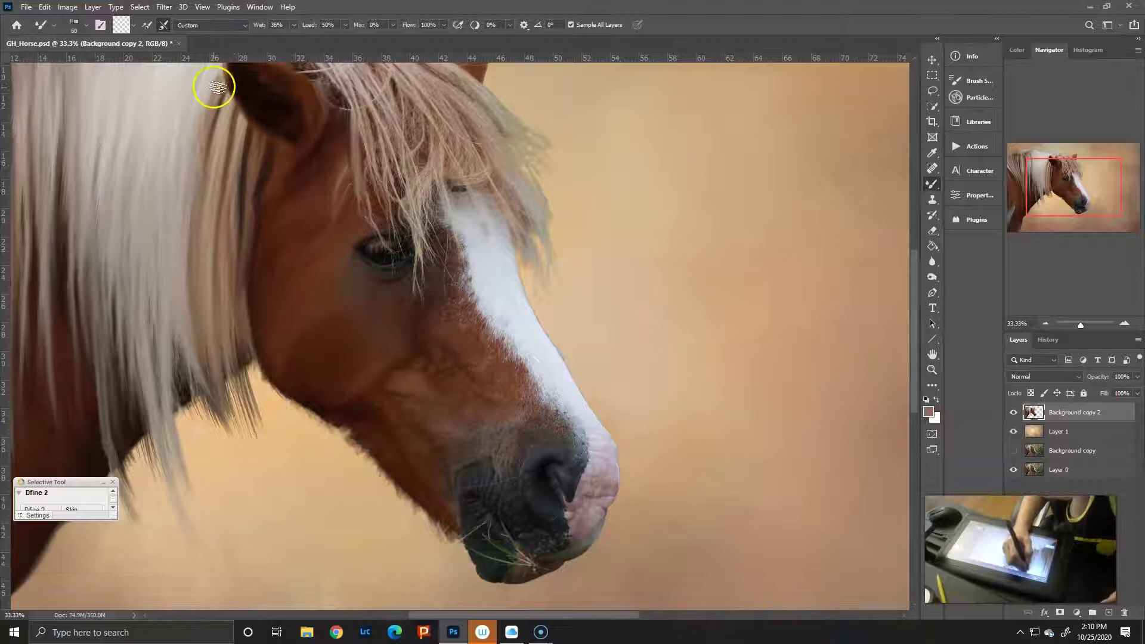
pyautogui.moveTo(214, 89)
pyautogui.mouseDown()
pyautogui.moveTo(192, 230)
pyautogui.moveTo(196, 381)
pyautogui.mouseUp()
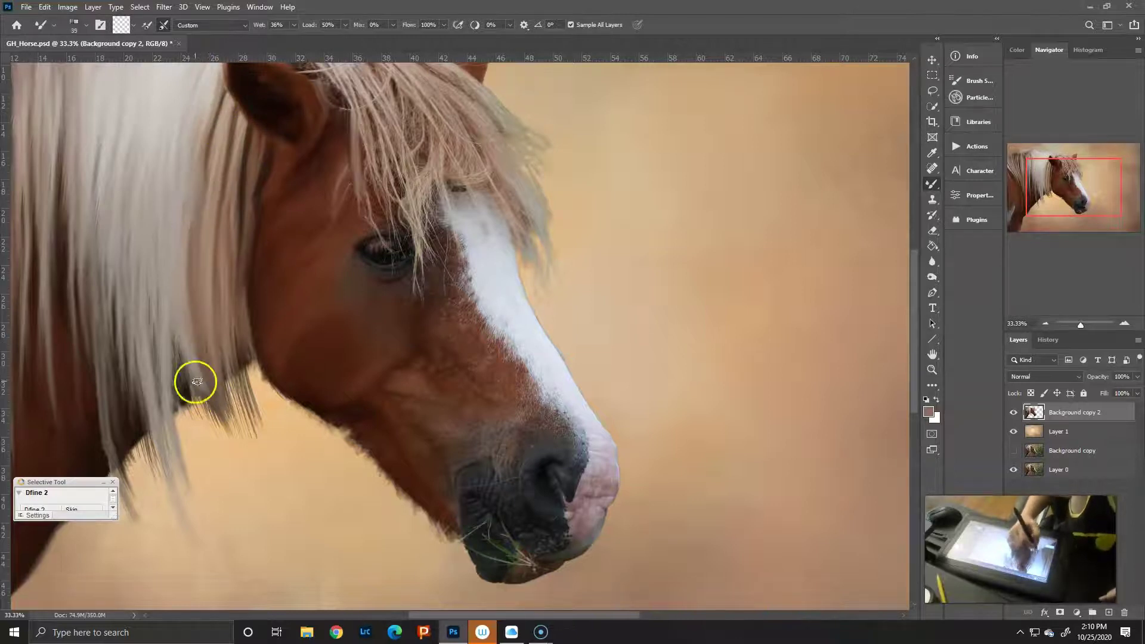
pyautogui.moveTo(242, 311); pyautogui.dragTo(262, 366)
pyautogui.press('[')
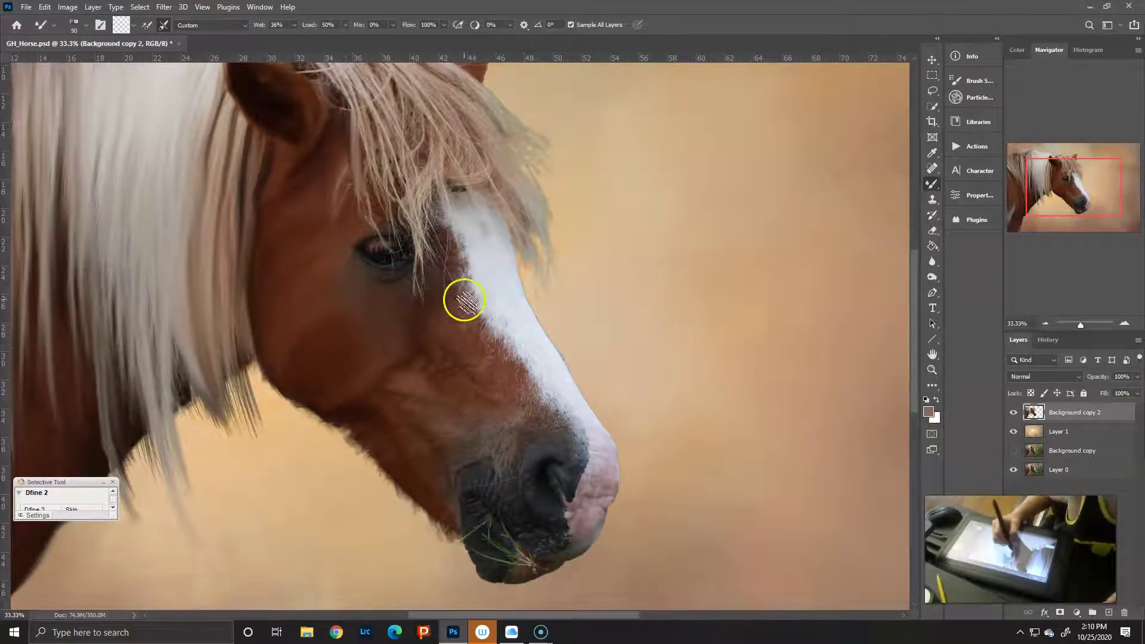
# - Turn off Sample All Layers and smooth the cheek fur below the eye and the muzzle
pyautogui.click(570, 25)
pyautogui.moveTo(388, 290)
pyautogui.mouseDown()
pyautogui.moveTo(412, 274)
pyautogui.moveTo(404, 327)
pyautogui.moveTo(429, 347)
pyautogui.moveTo(426, 373)
pyautogui.moveTo(391, 376)
pyautogui.moveTo(373, 404)
pyautogui.moveTo(396, 397)
pyautogui.moveTo(427, 437)
pyautogui.moveTo(438, 409)
pyautogui.moveTo(447, 358)
pyautogui.moveTo(427, 340)
pyautogui.moveTo(457, 292)
pyautogui.moveTo(425, 323)
pyautogui.moveTo(424, 280)
pyautogui.moveTo(412, 270)
pyautogui.moveTo(424, 261)
pyautogui.moveTo(429, 296)
pyautogui.moveTo(480, 395)
pyautogui.moveTo(516, 402)
pyautogui.moveTo(453, 413)
pyautogui.moveTo(439, 378)
pyautogui.moveTo(514, 401)
pyautogui.moveTo(510, 438)
pyautogui.moveTo(529, 445)
pyautogui.moveTo(546, 416)
pyautogui.moveTo(507, 420)
pyautogui.moveTo(507, 409)
pyautogui.moveTo(455, 447)
pyautogui.moveTo(409, 432)
pyautogui.moveTo(447, 383)
pyautogui.moveTo(495, 429)
pyautogui.moveTo(575, 439)
pyautogui.moveTo(355, 409)
pyautogui.moveTo(393, 330)
pyautogui.moveTo(373, 419)
pyautogui.moveTo(409, 442)
pyautogui.moveTo(409, 500)
pyautogui.moveTo(450, 529)
pyautogui.moveTo(430, 388)
pyautogui.moveTo(405, 413)
pyautogui.moveTo(417, 424)
pyautogui.moveTo(368, 360)
pyautogui.moveTo(443, 195)
pyautogui.moveTo(468, 243)
pyautogui.moveTo(467, 273)
pyautogui.mouseUp()
pyautogui.press('[')
pyautogui.press('[')
pyautogui.press('[')
pyautogui.press(']')
pyautogui.press(']')
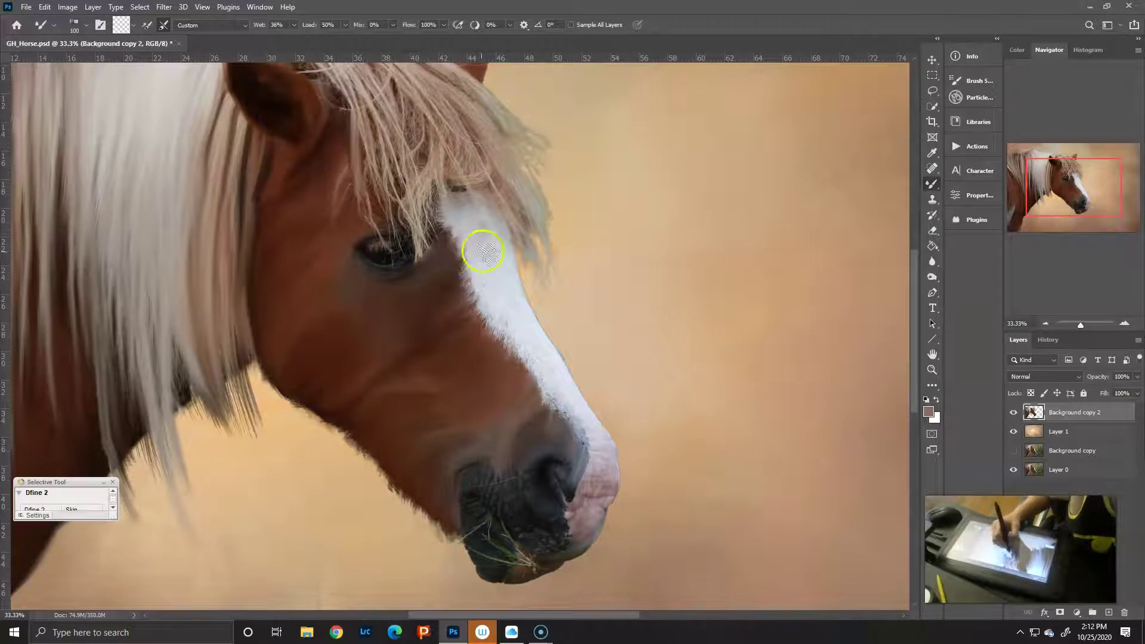
# - Set Mix to 85%, smear the white blaze edge toward the nose, and lower Flow to 65%
pyautogui.click(393, 25)
pyautogui.moveTo(391, 38); pyautogui.dragTo(439, 38)
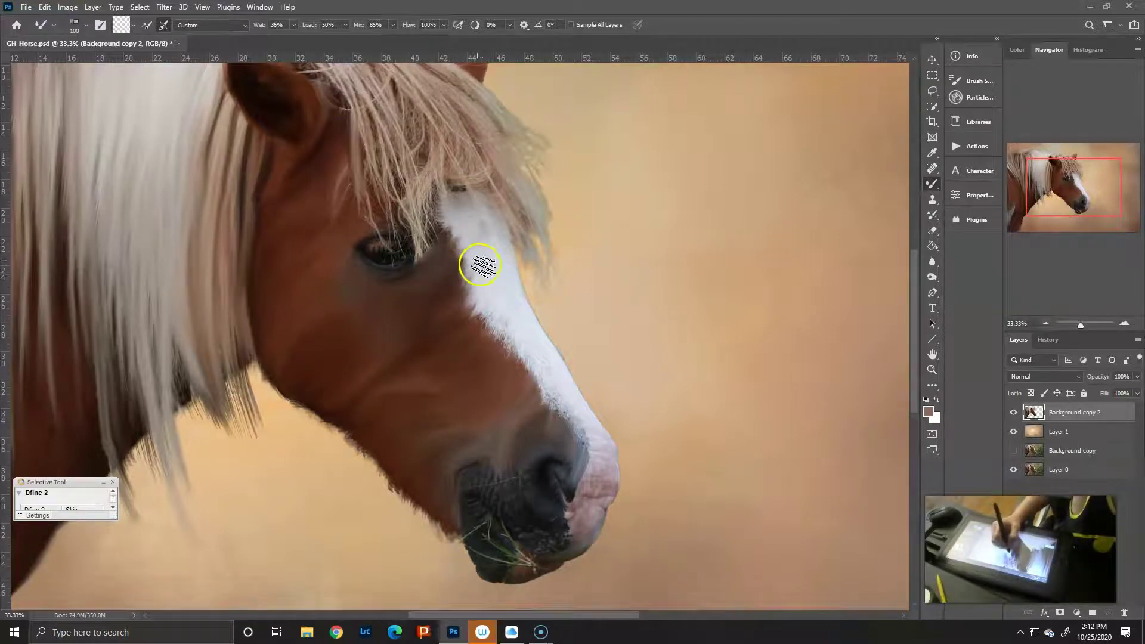
pyautogui.moveTo(468, 301)
pyautogui.mouseDown()
pyautogui.moveTo(529, 388)
pyautogui.moveTo(557, 404)
pyautogui.mouseUp()
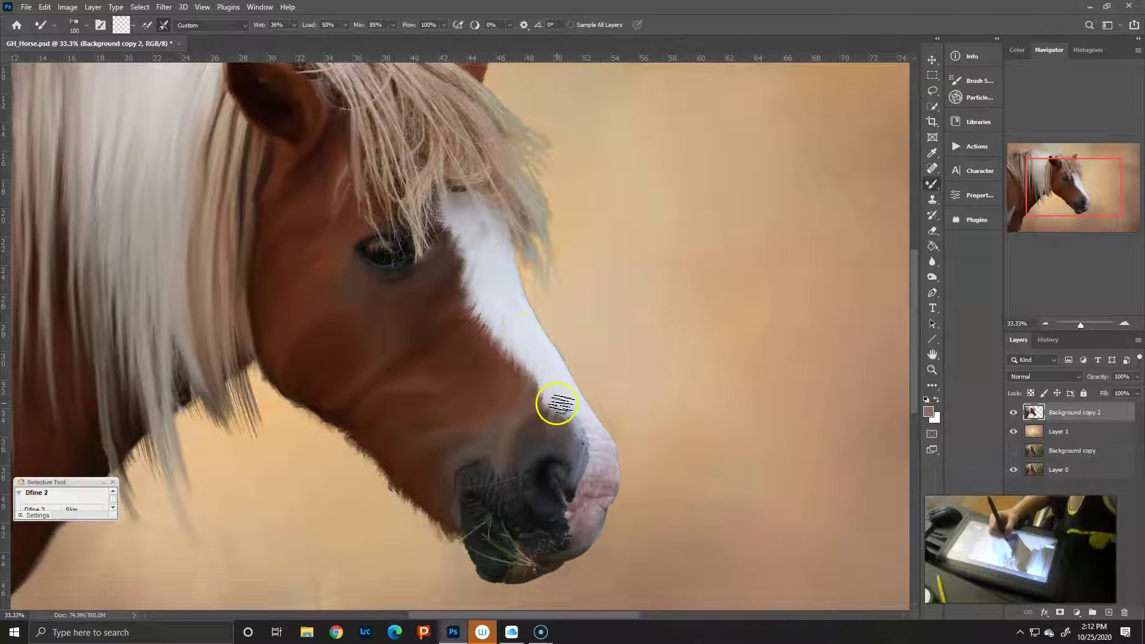
pyautogui.press('[')
pyautogui.press('[')
pyautogui.press('[')
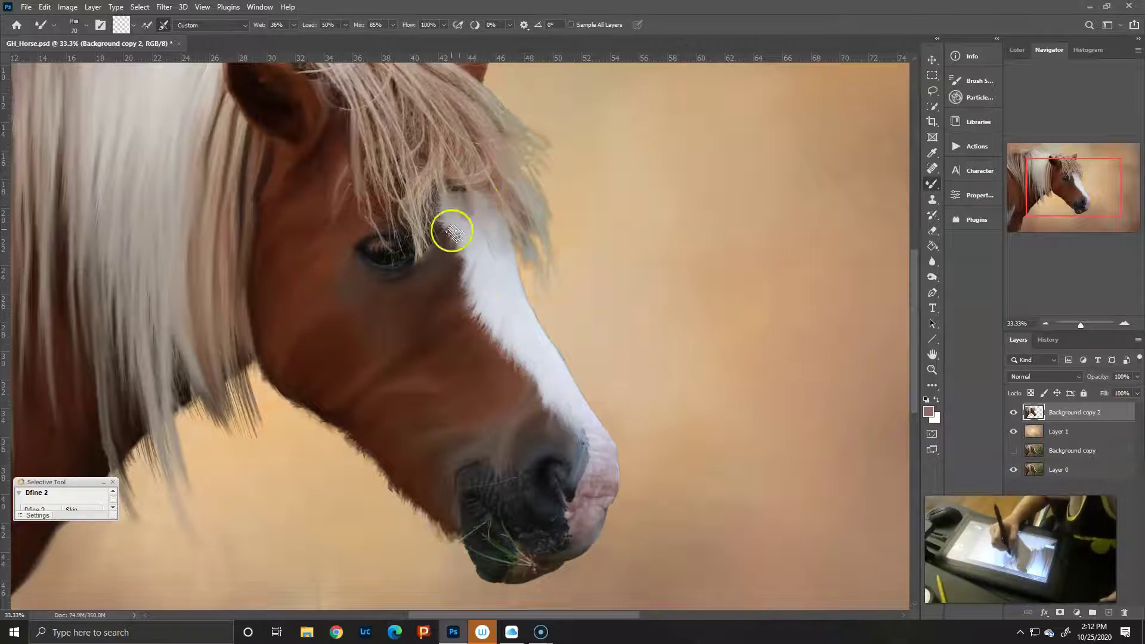
pyautogui.moveTo(444, 27); pyautogui.dragTo(436, 40)
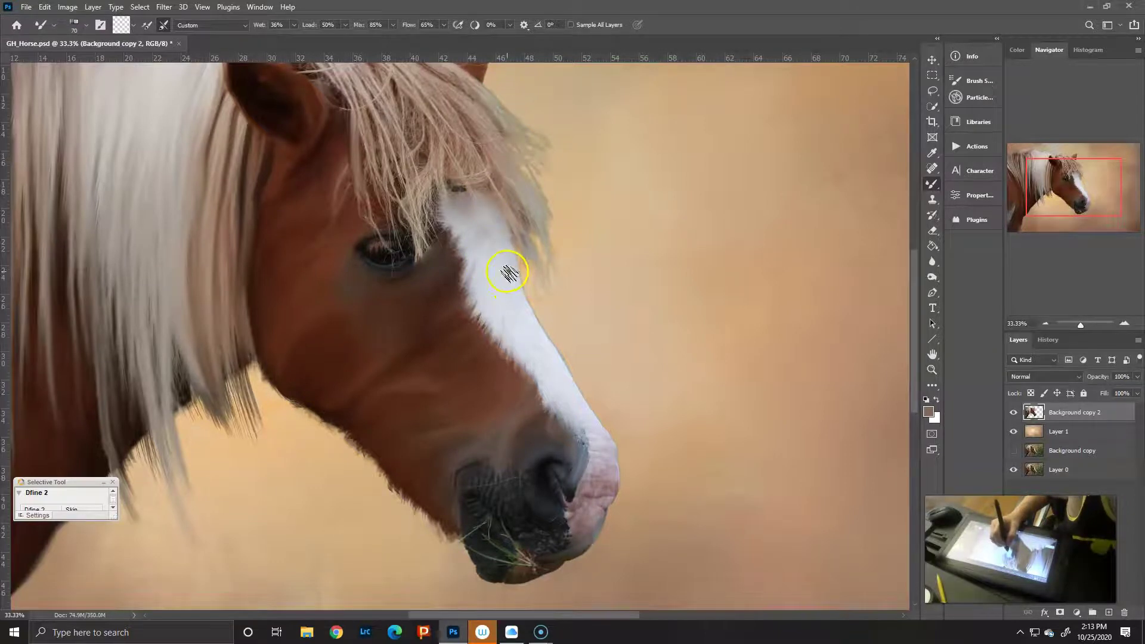
# - Load a different Mixer Brush tool preset and a recently used brush tip
pyautogui.click(73, 25)
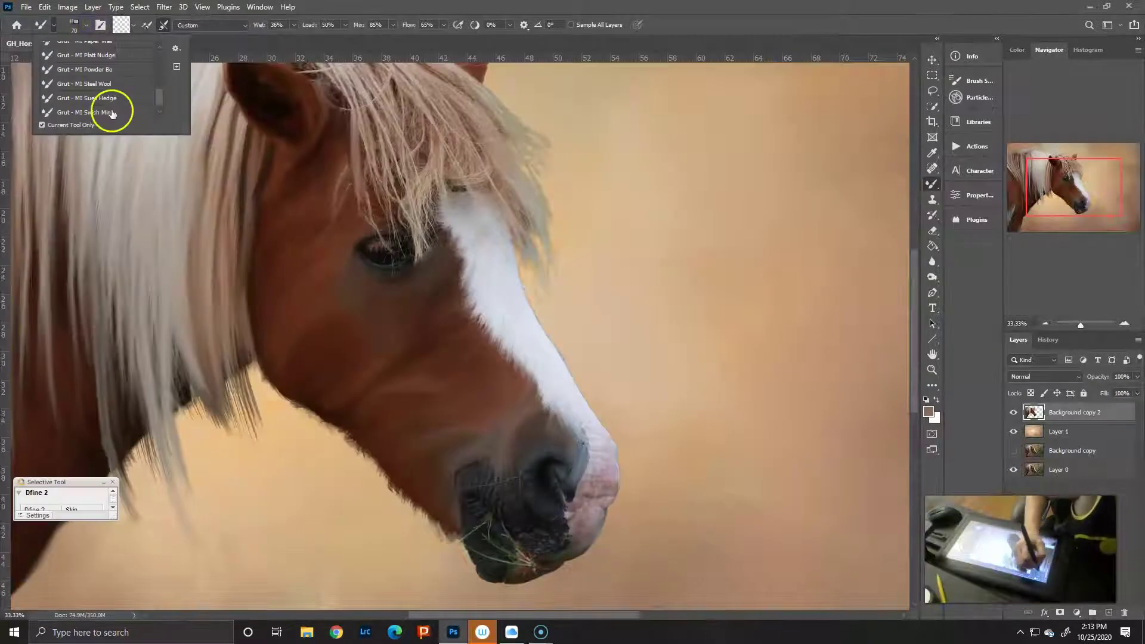
pyautogui.click(112, 107)
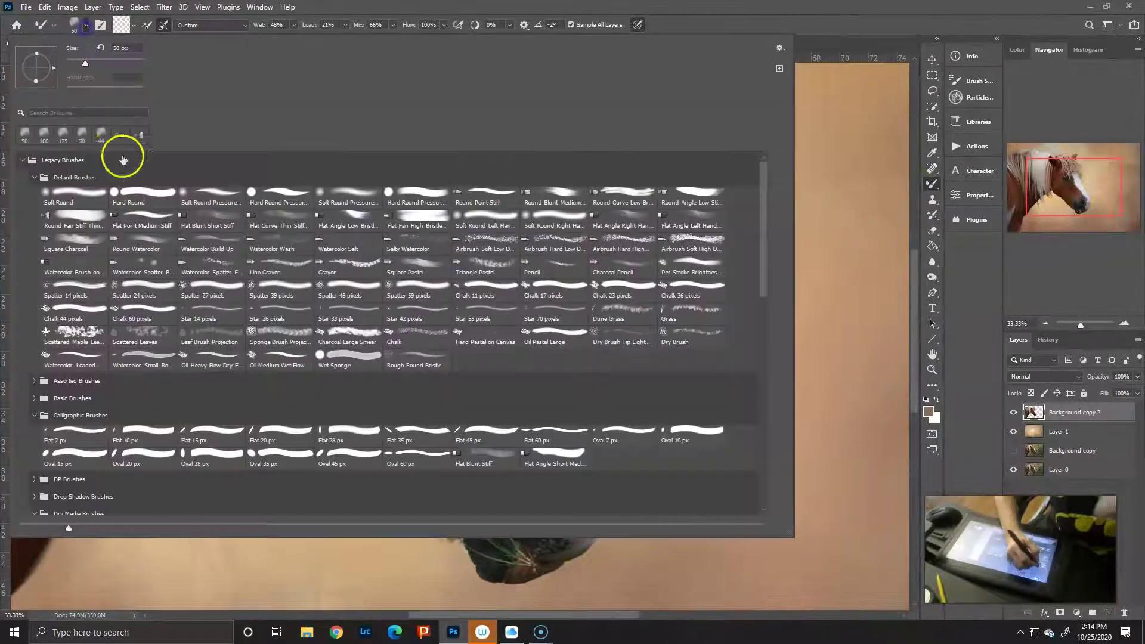
pyautogui.click(74, 25)
pyautogui.doubleClick(128, 136)
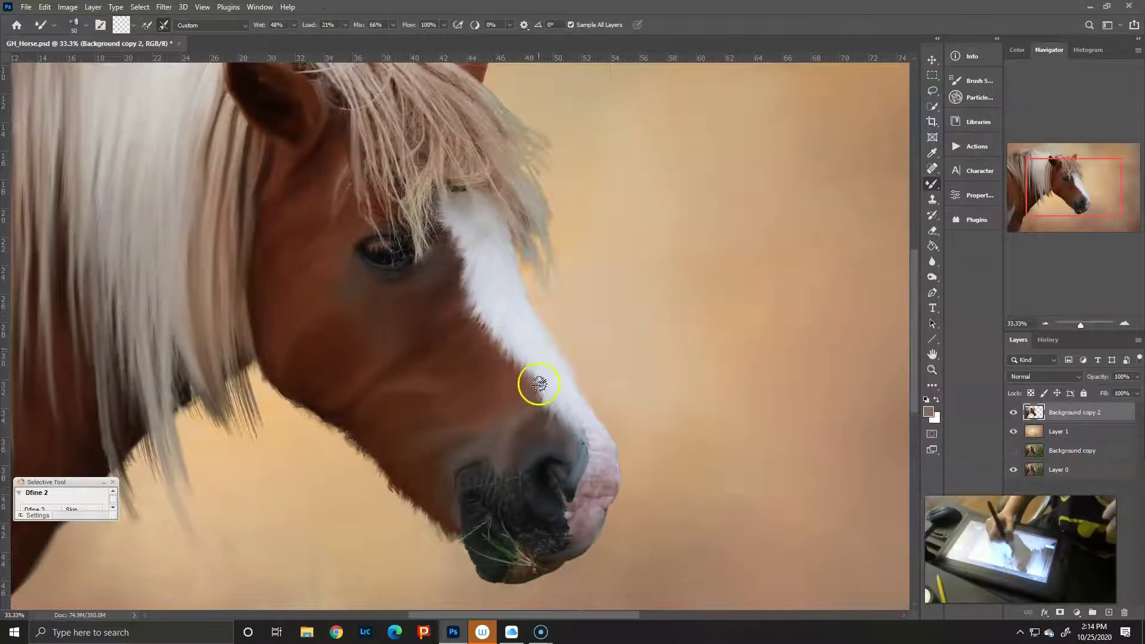
pyautogui.press('p')
pyautogui.press('b')
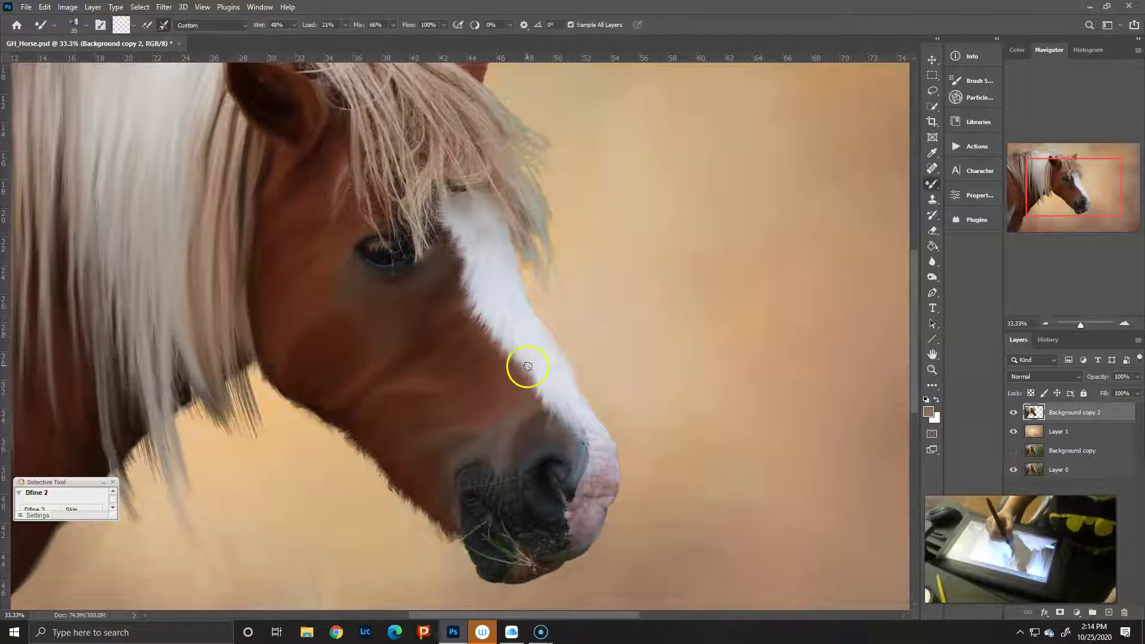
# - Smooth the blaze edge up toward the eye and down to the pink nose
pyautogui.moveTo(487, 342)
pyautogui.mouseDown()
pyautogui.moveTo(462, 307)
pyautogui.moveTo(439, 217)
pyautogui.moveTo(469, 254)
pyautogui.mouseUp()
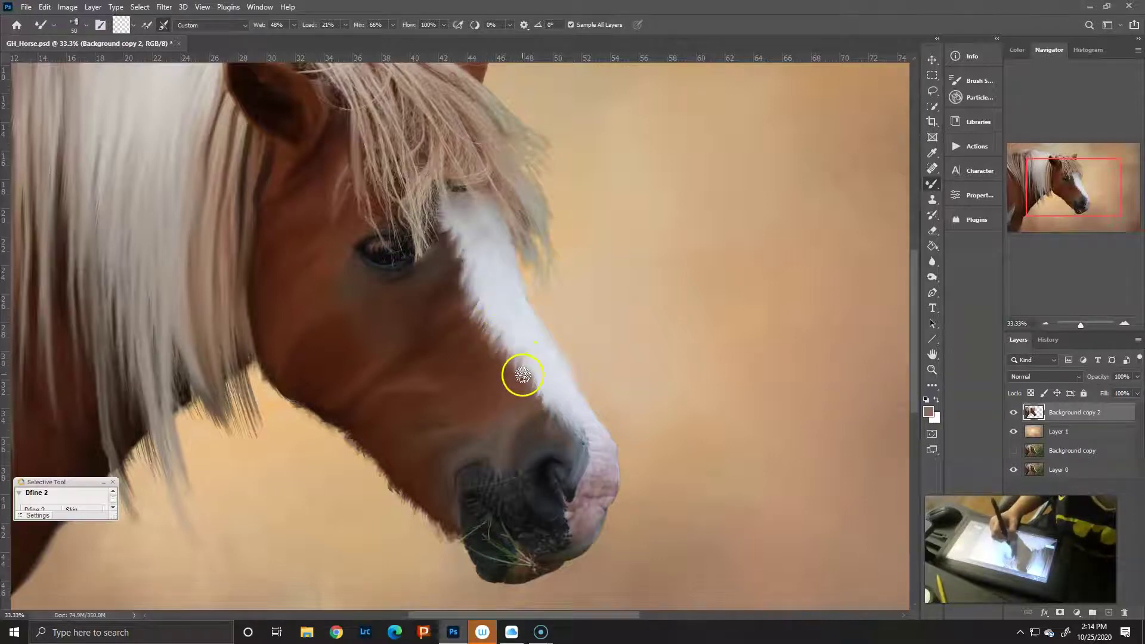
pyautogui.moveTo(586, 443); pyautogui.dragTo(587, 409)
pyautogui.moveTo(567, 365)
pyautogui.mouseDown()
pyautogui.moveTo(555, 304)
pyautogui.moveTo(606, 410)
pyautogui.mouseUp()
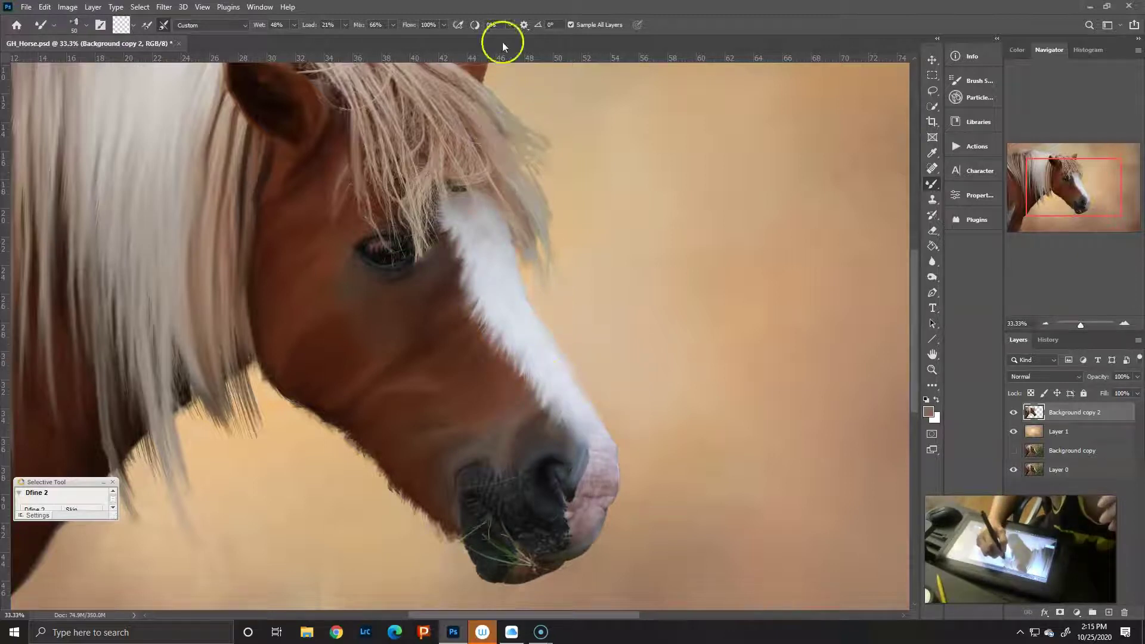
pyautogui.moveTo(594, 462); pyautogui.dragTo(596, 487)
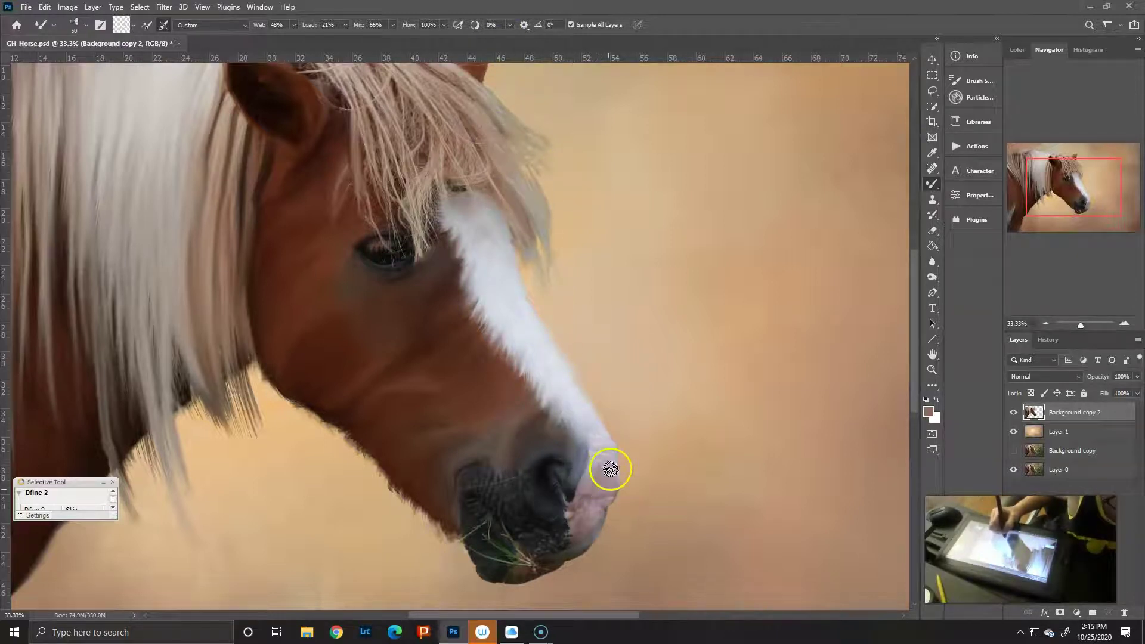
pyautogui.moveTo(608, 449)
pyautogui.mouseDown()
pyautogui.moveTo(580, 485)
pyautogui.moveTo(618, 457)
pyautogui.mouseUp()
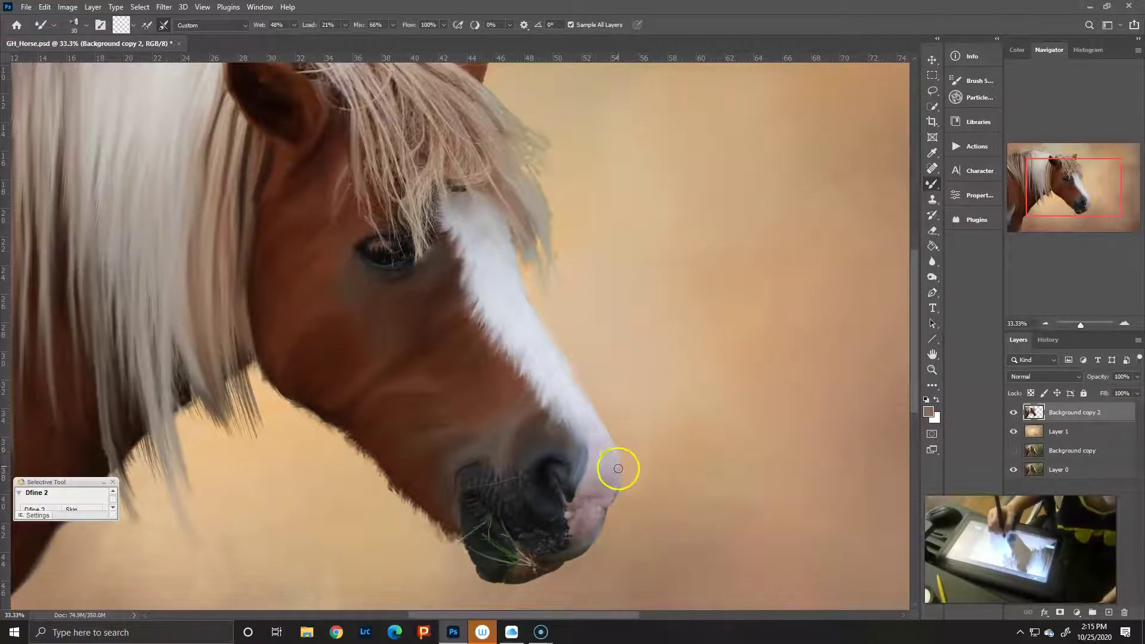
# - Blend the nostril and pink nose edge and spread dark tone across the muzzle
pyautogui.moveTo(602, 520)
pyautogui.mouseDown()
pyautogui.moveTo(571, 490)
pyautogui.moveTo(575, 524)
pyautogui.moveTo(598, 508)
pyautogui.moveTo(561, 559)
pyautogui.moveTo(560, 485)
pyautogui.moveTo(518, 483)
pyautogui.moveTo(548, 523)
pyautogui.moveTo(524, 475)
pyautogui.moveTo(462, 463)
pyautogui.moveTo(455, 514)
pyautogui.moveTo(459, 468)
pyautogui.moveTo(487, 500)
pyautogui.moveTo(489, 488)
pyautogui.mouseUp()
pyautogui.press(']')
pyautogui.press('[')
pyautogui.press('[')
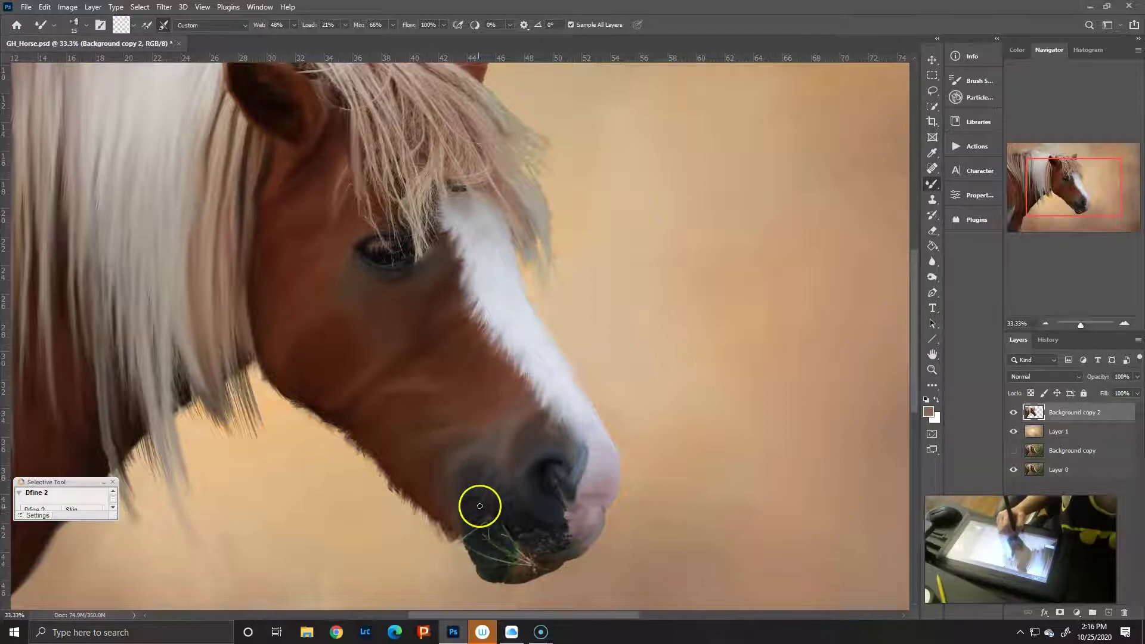
pyautogui.moveTo(481, 516)
pyautogui.mouseDown()
pyautogui.moveTo(483, 531)
pyautogui.moveTo(500, 461)
pyautogui.mouseUp()
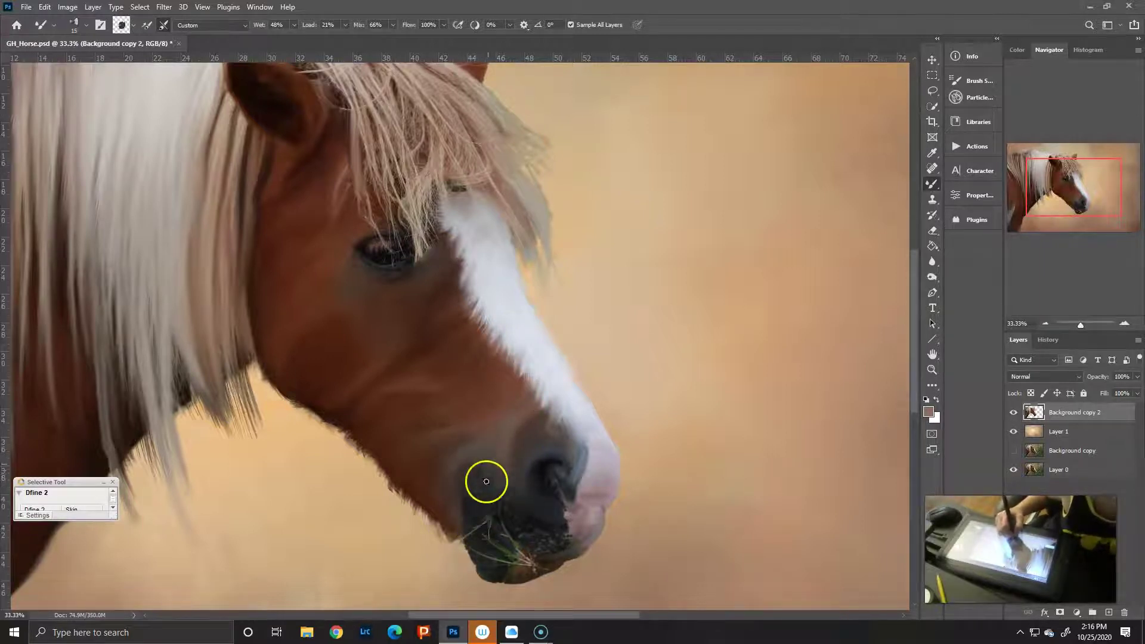
pyautogui.press(']')
pyautogui.moveTo(554, 455)
pyautogui.mouseDown()
pyautogui.moveTo(573, 460)
pyautogui.moveTo(544, 467)
pyautogui.moveTo(567, 498)
pyautogui.moveTo(567, 467)
pyautogui.moveTo(585, 483)
pyautogui.moveTo(575, 528)
pyautogui.moveTo(552, 529)
pyautogui.moveTo(560, 511)
pyautogui.moveTo(569, 542)
pyautogui.moveTo(549, 534)
pyautogui.moveTo(560, 567)
pyautogui.moveTo(575, 543)
pyautogui.moveTo(569, 557)
pyautogui.mouseUp()
# - Resize the brush and soften the lower lip and grass strands
pyautogui.press(']')
pyautogui.press('[')
pyautogui.press(']')
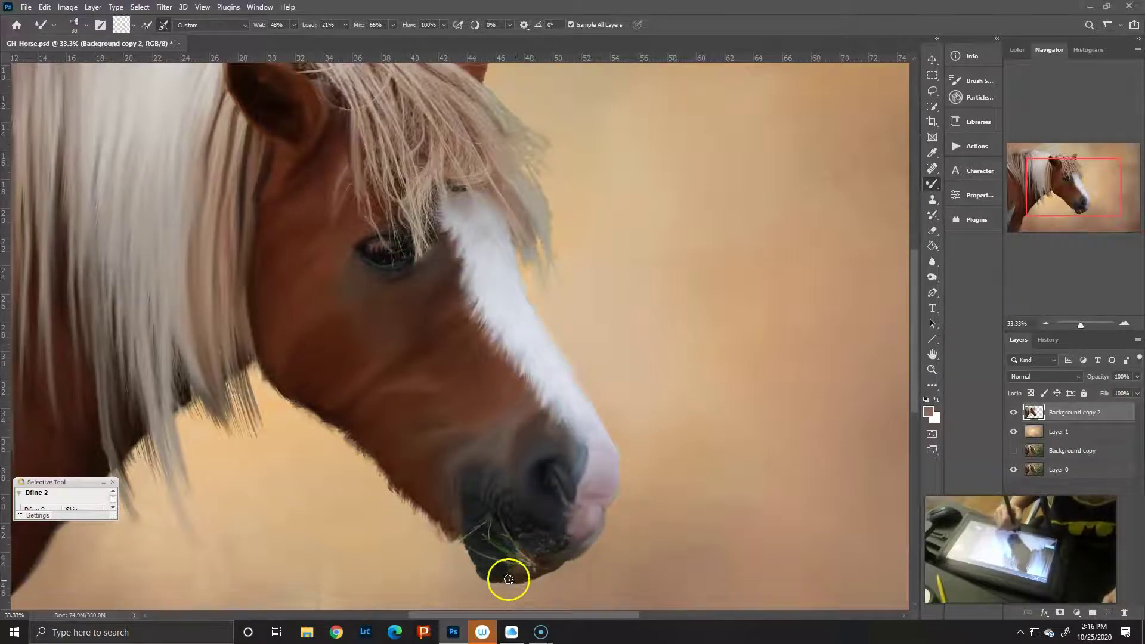
pyautogui.moveTo(526, 576)
pyautogui.mouseDown()
pyautogui.moveTo(539, 560)
pyautogui.moveTo(556, 562)
pyautogui.moveTo(490, 581)
pyautogui.moveTo(480, 557)
pyautogui.moveTo(510, 553)
pyautogui.moveTo(500, 541)
pyautogui.moveTo(483, 555)
pyautogui.moveTo(476, 536)
pyautogui.mouseUp()
# - Darken the whiskers on the lower muzzle with a sampled near-black brown via Color Replacement
pyautogui.rightClick(933, 184)
pyautogui.click(962, 216)
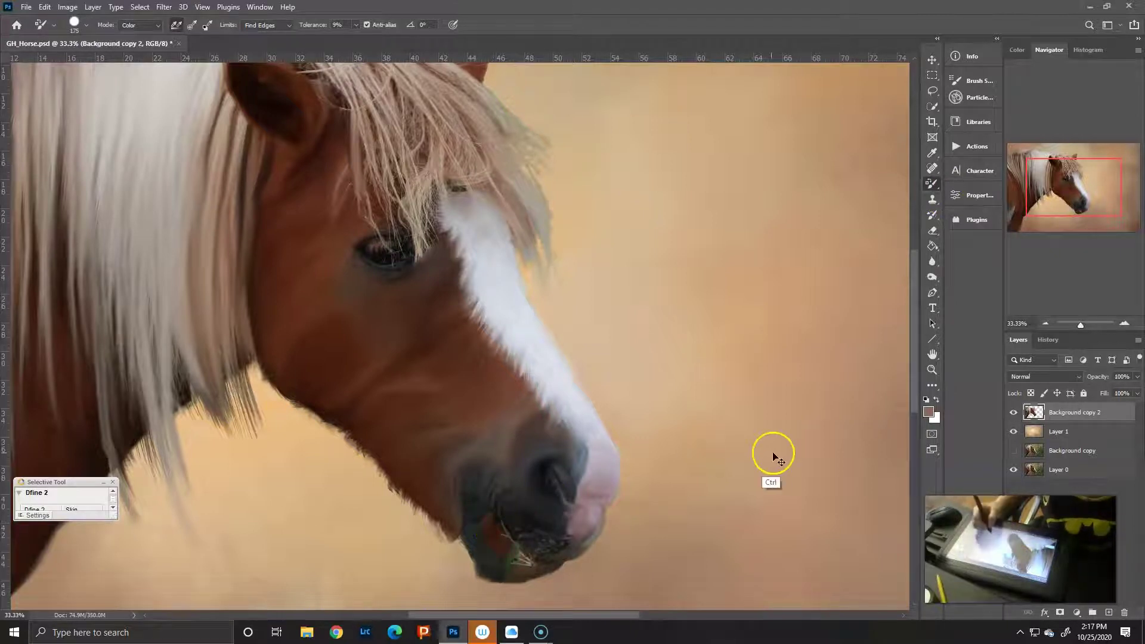
pyautogui.keyDown('alt'); pyautogui.click(540, 477); pyautogui.keyUp('alt')
pyautogui.moveTo(556, 524)
pyautogui.mouseDown()
pyautogui.moveTo(511, 542)
pyautogui.moveTo(499, 530)
pyautogui.mouseUp()
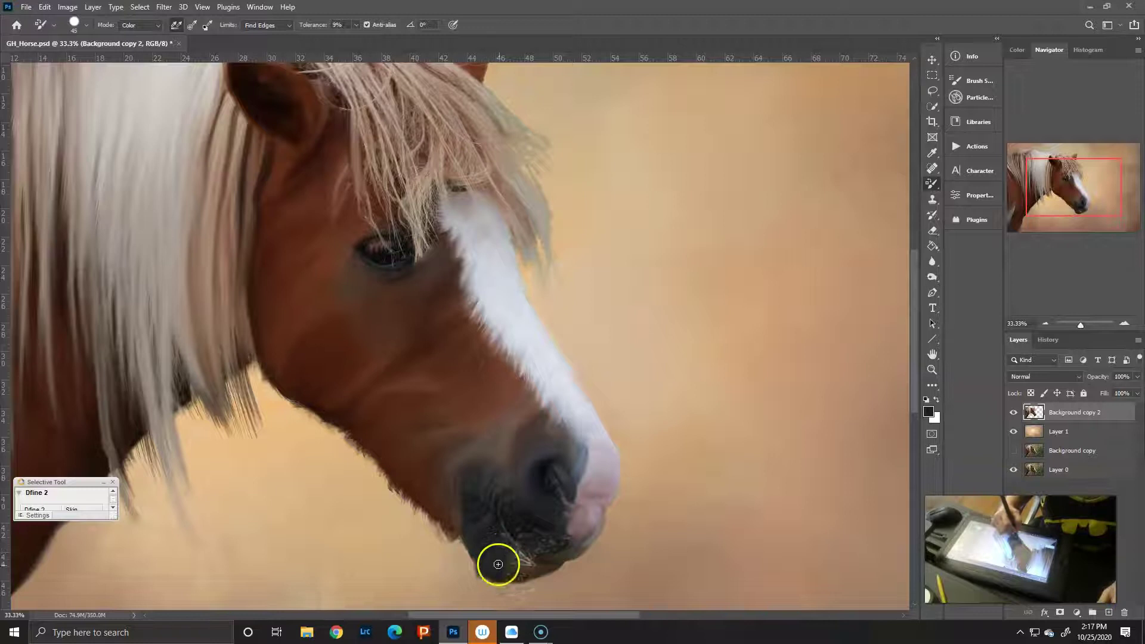
pyautogui.moveTo(548, 567); pyautogui.dragTo(496, 510)
pyautogui.press(']')
pyautogui.press(']')
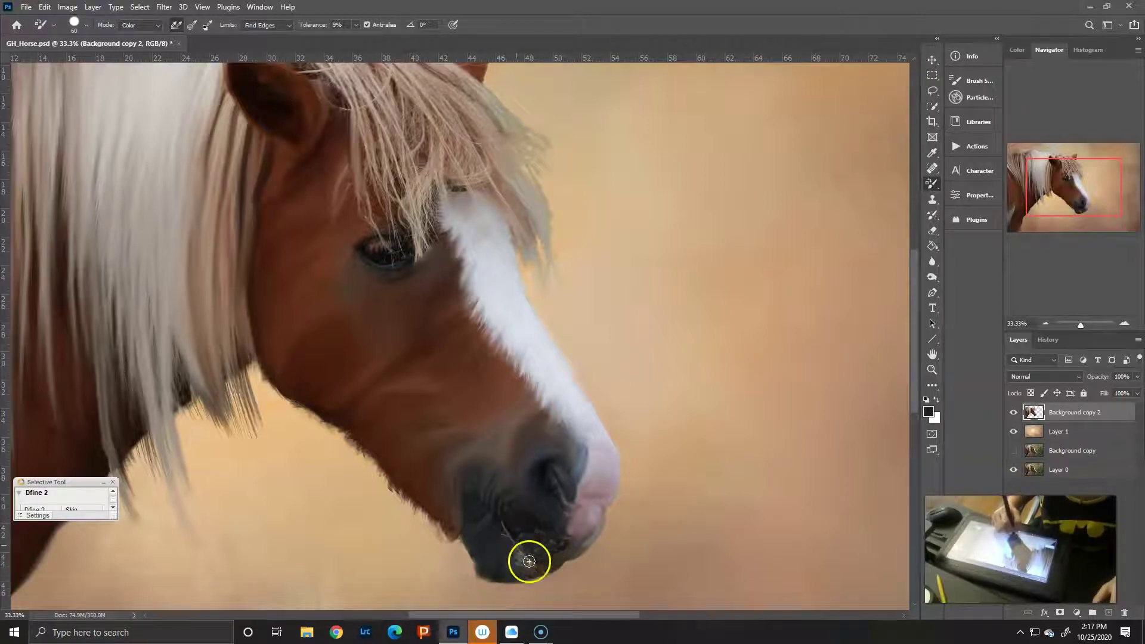
# - Smooth and darken the muzzle with the Mixer Brush
pyautogui.click(932, 184)
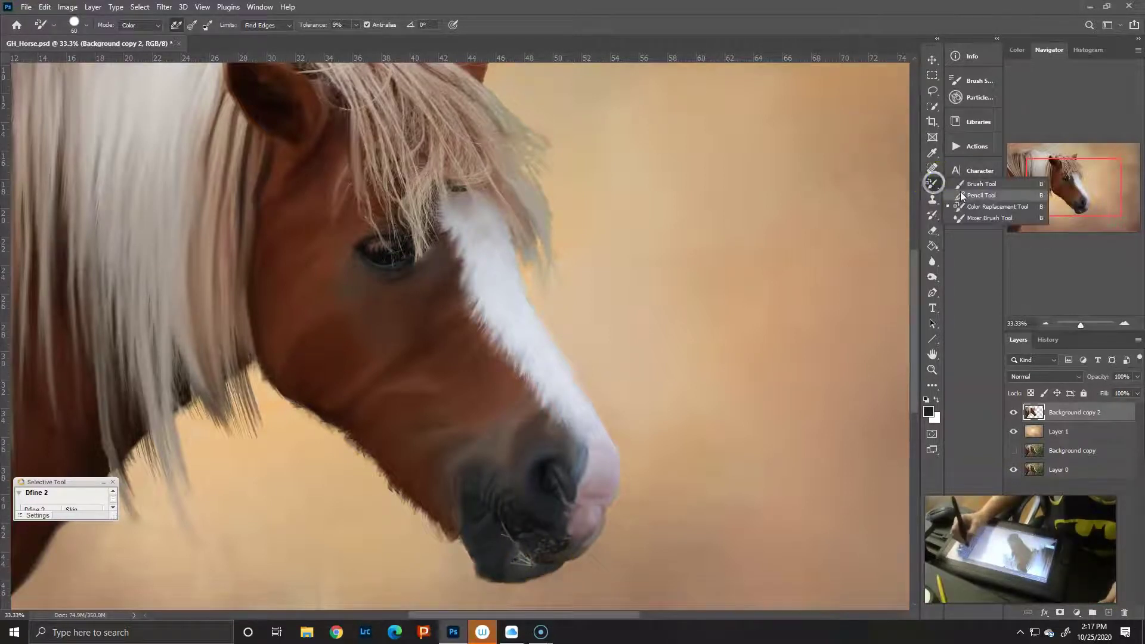
pyautogui.click(965, 217)
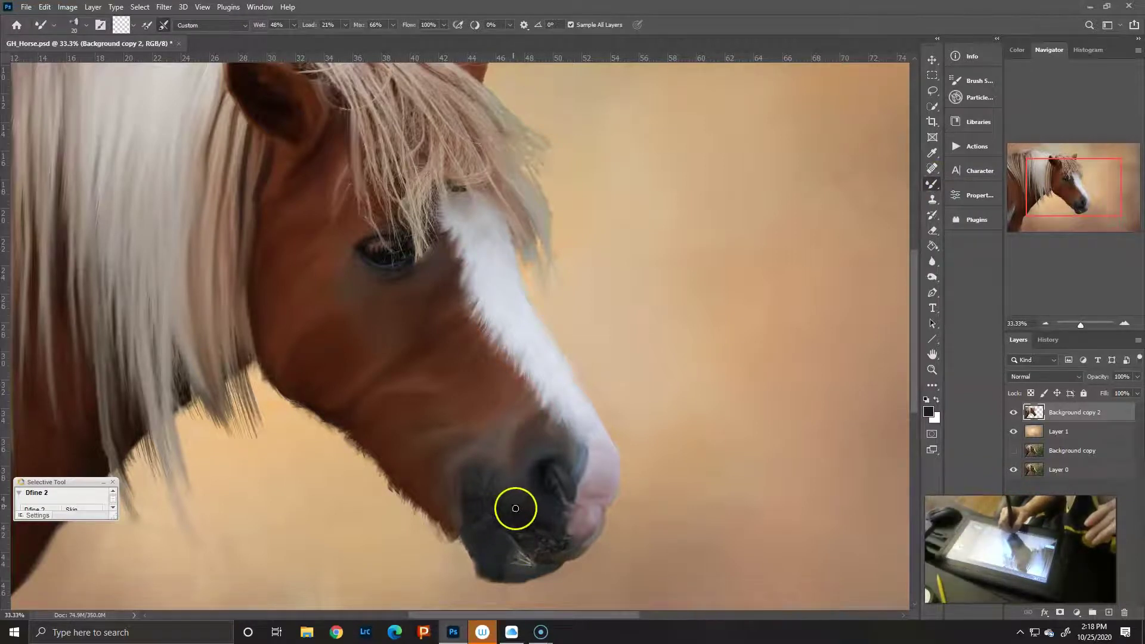
pyautogui.moveTo(505, 487)
pyautogui.mouseDown()
pyautogui.moveTo(468, 488)
pyautogui.moveTo(472, 477)
pyautogui.moveTo(483, 534)
pyautogui.moveTo(520, 537)
pyautogui.mouseUp()
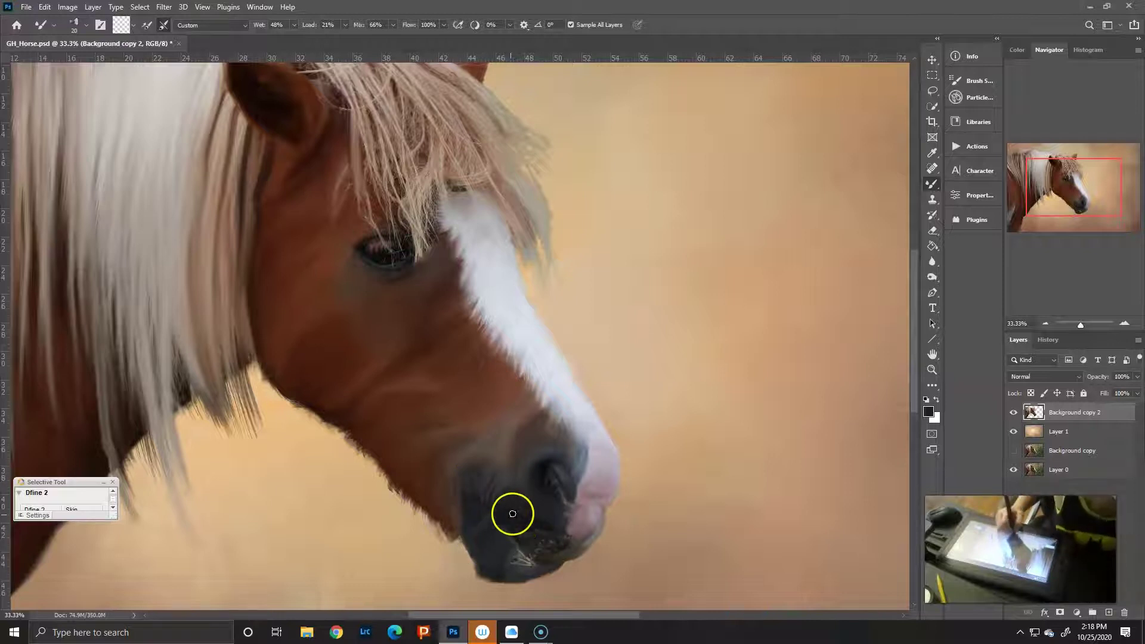
# - Paint darker definition into the nostril in dark grey, then return to the Mixer Brush
pyautogui.click(932, 184)
pyautogui.press('super')
pyautogui.press('super')
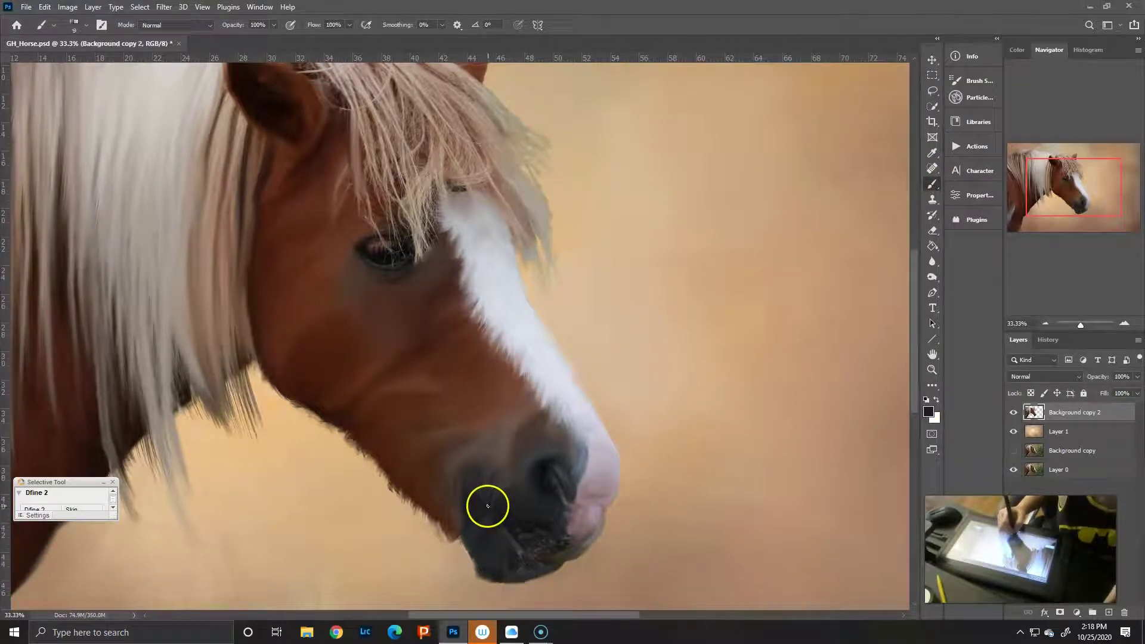
pyautogui.click(927, 412)
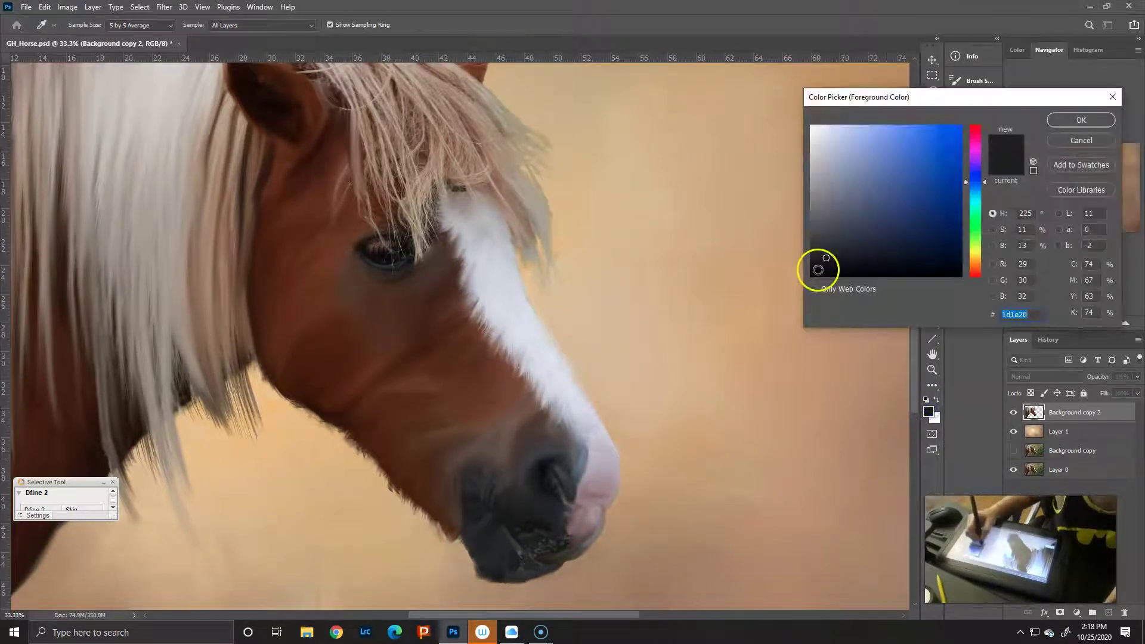
pyautogui.press('Return')
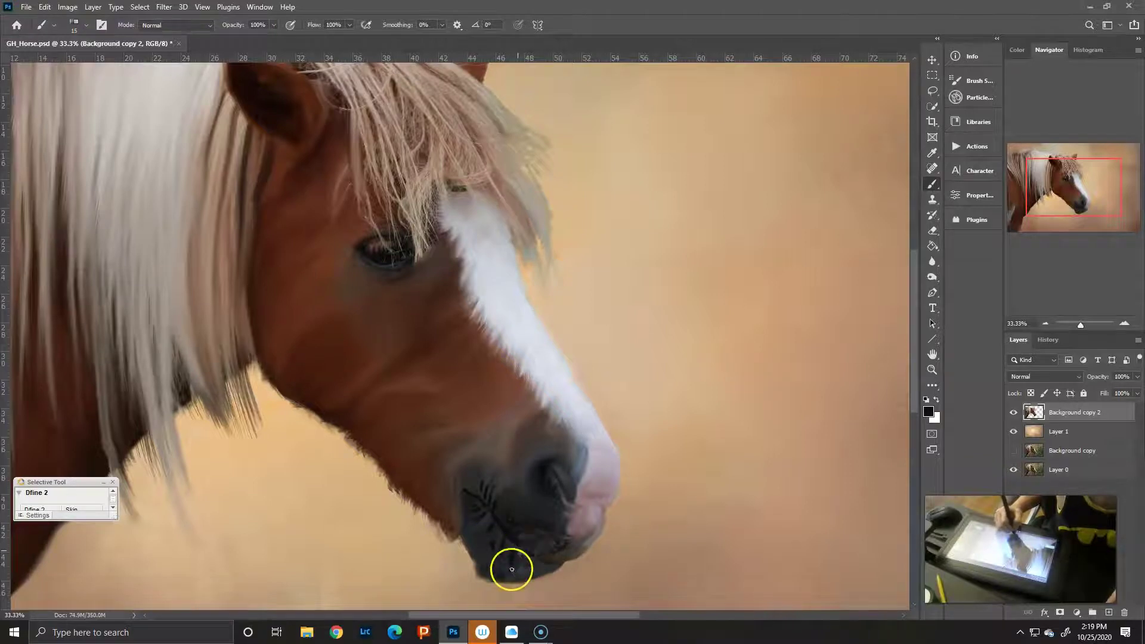
pyautogui.moveTo(549, 485)
pyautogui.mouseDown()
pyautogui.moveTo(544, 462)
pyautogui.moveTo(602, 518)
pyautogui.mouseUp()
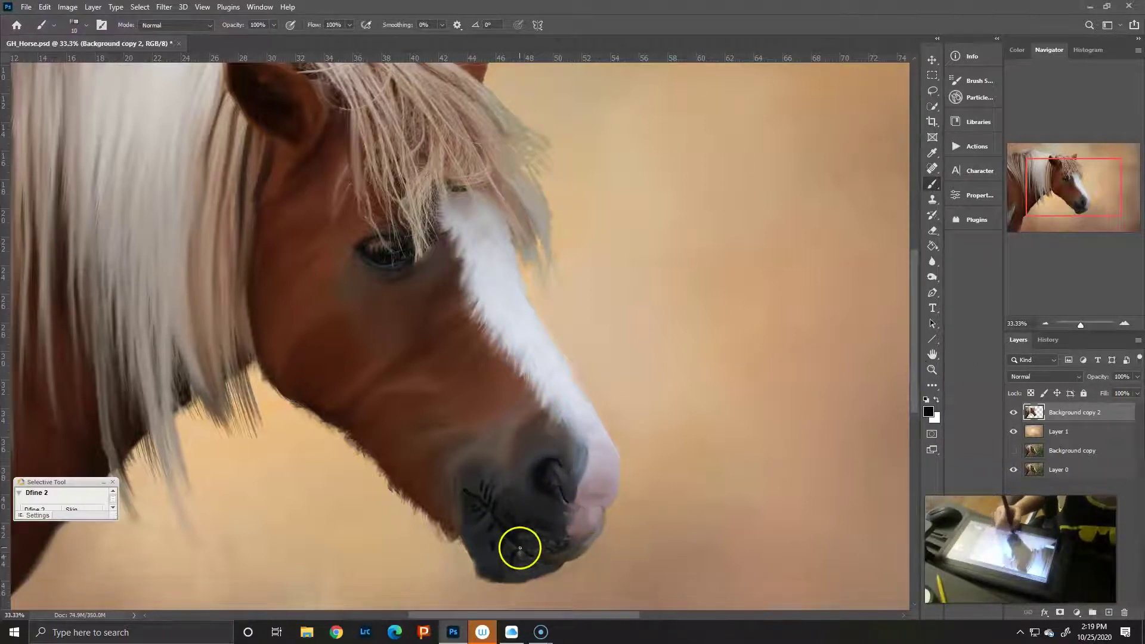
pyautogui.rightClick(932, 184)
pyautogui.click(990, 222)
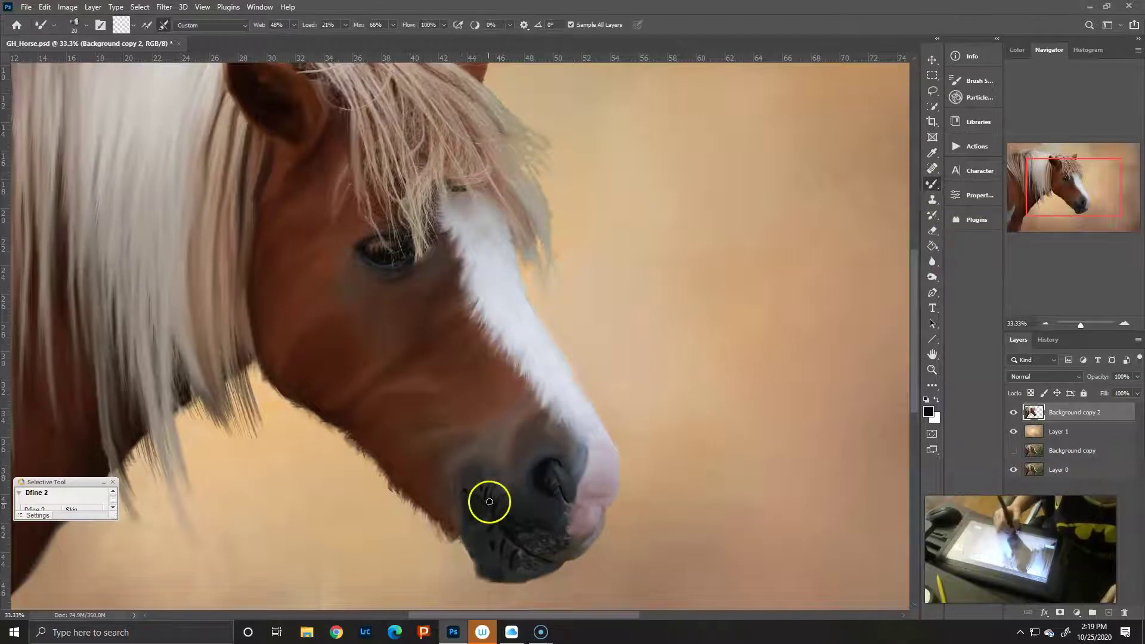
# - Apply the Moist mixer preset and smooth the dark muzzle edges and lower chin
pyautogui.click(209, 25)
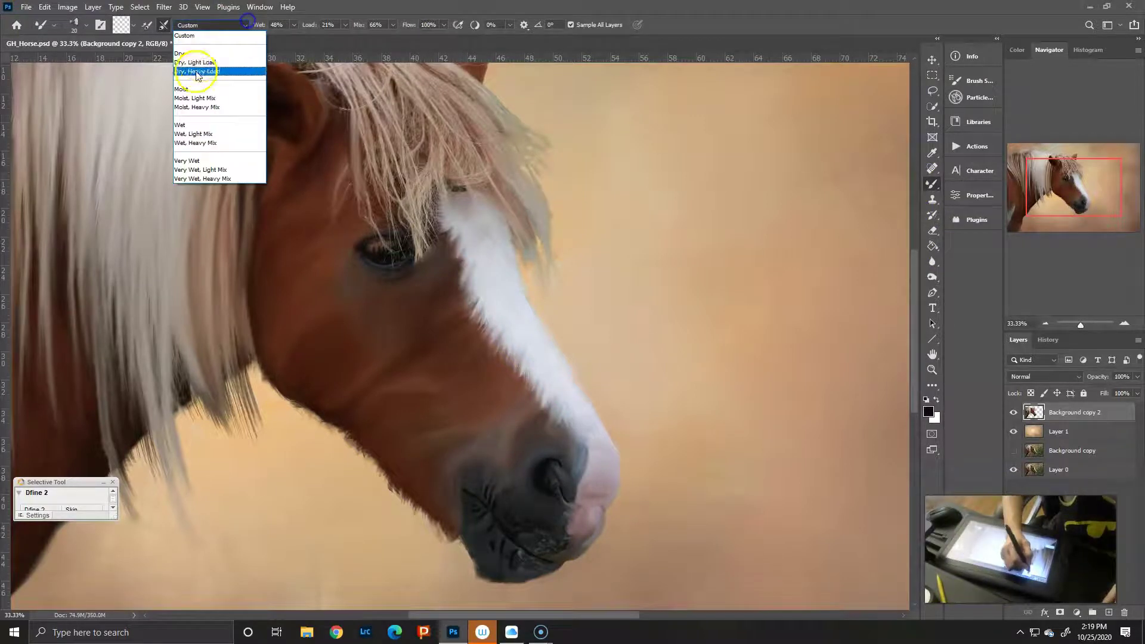
pyautogui.click(191, 88)
pyautogui.moveTo(464, 490)
pyautogui.mouseDown()
pyautogui.moveTo(493, 511)
pyautogui.moveTo(478, 537)
pyautogui.moveTo(483, 501)
pyautogui.moveTo(509, 536)
pyautogui.moveTo(495, 545)
pyautogui.moveTo(531, 553)
pyautogui.moveTo(534, 567)
pyautogui.moveTo(524, 559)
pyautogui.moveTo(552, 529)
pyautogui.moveTo(521, 529)
pyautogui.moveTo(552, 494)
pyautogui.moveTo(545, 459)
pyautogui.moveTo(566, 509)
pyautogui.moveTo(588, 507)
pyautogui.moveTo(576, 553)
pyautogui.mouseUp()
pyautogui.press(']')
pyautogui.press(']')
pyautogui.press('[')
pyautogui.press('[')
pyautogui.press(']')
pyautogui.press(']')
pyautogui.press(']')
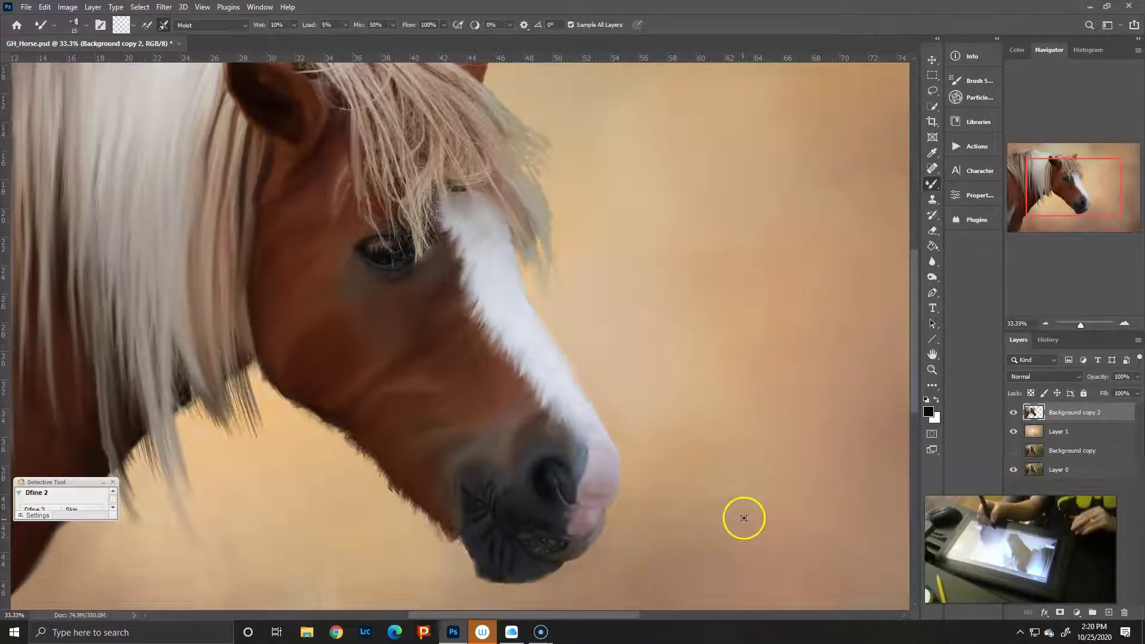
pyautogui.moveTo(464, 564); pyautogui.dragTo(481, 591)
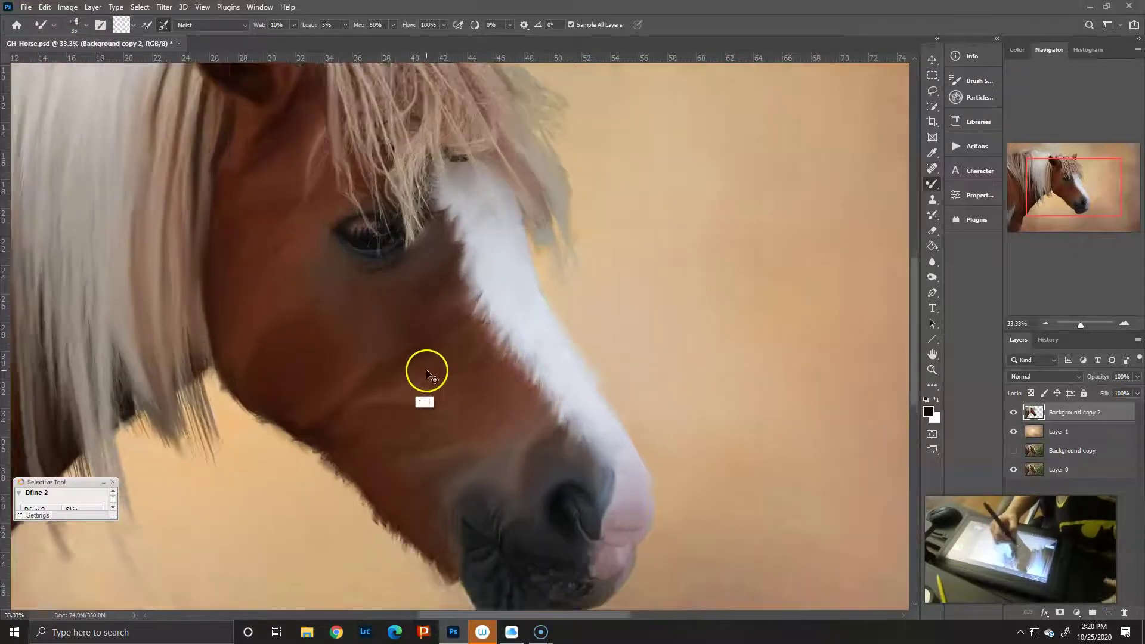
# - At 50% zoom, blend the forelock strands over the horse's eye with a resized Mixer Brush
pyautogui.hotkey('ctrl', '+')
pyautogui.moveTo(1052, 205); pyautogui.dragTo(1053, 197)
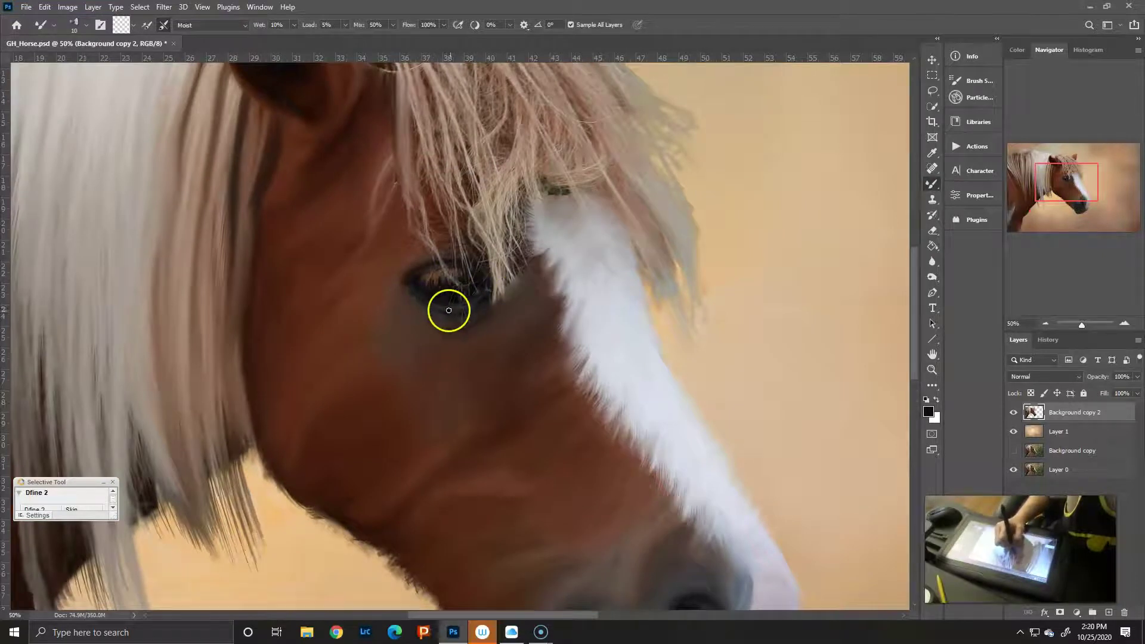
pyautogui.moveTo(490, 291)
pyautogui.mouseDown()
pyautogui.moveTo(465, 310)
pyautogui.moveTo(472, 319)
pyautogui.moveTo(460, 315)
pyautogui.mouseUp()
pyautogui.press(']')
pyautogui.press(']')
pyautogui.press(']')
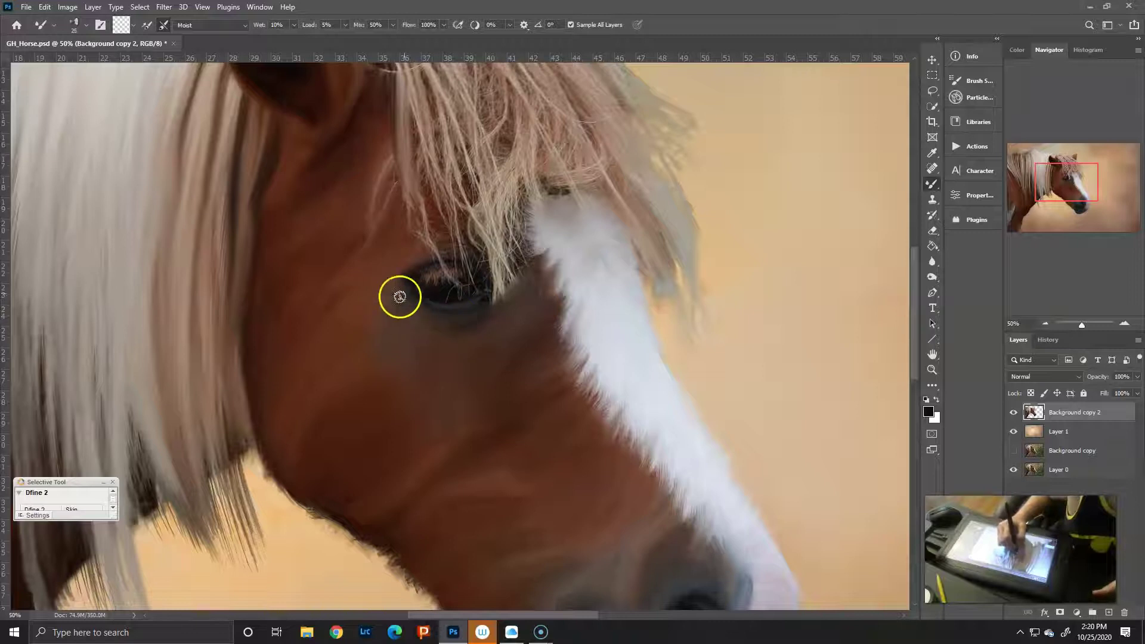
pyautogui.press('[')
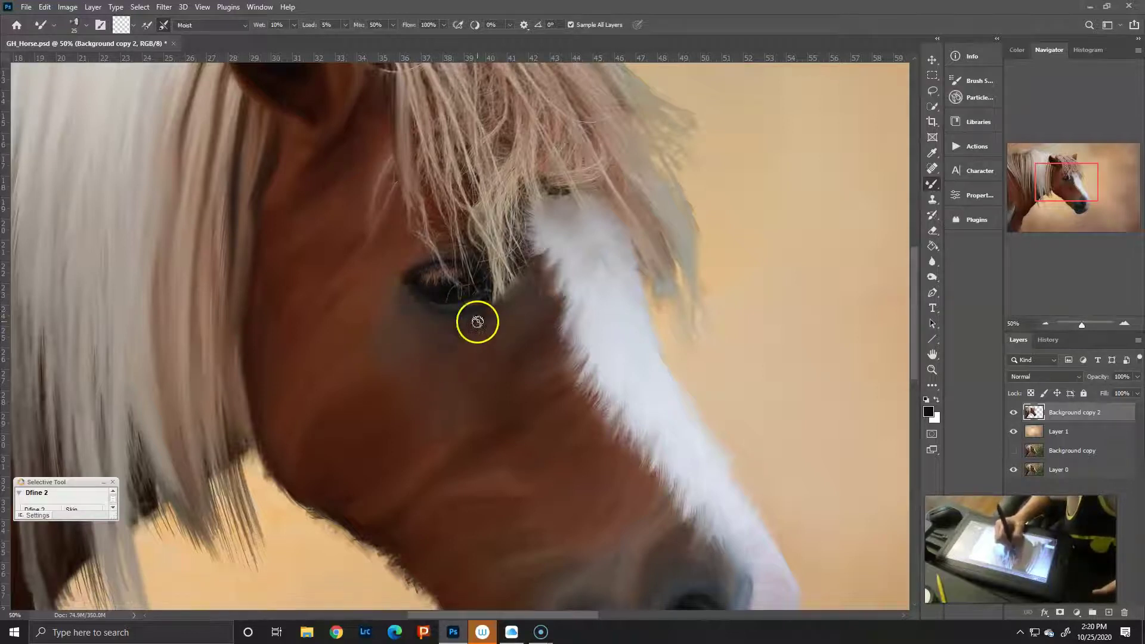
pyautogui.press(']')
pyautogui.press(']')
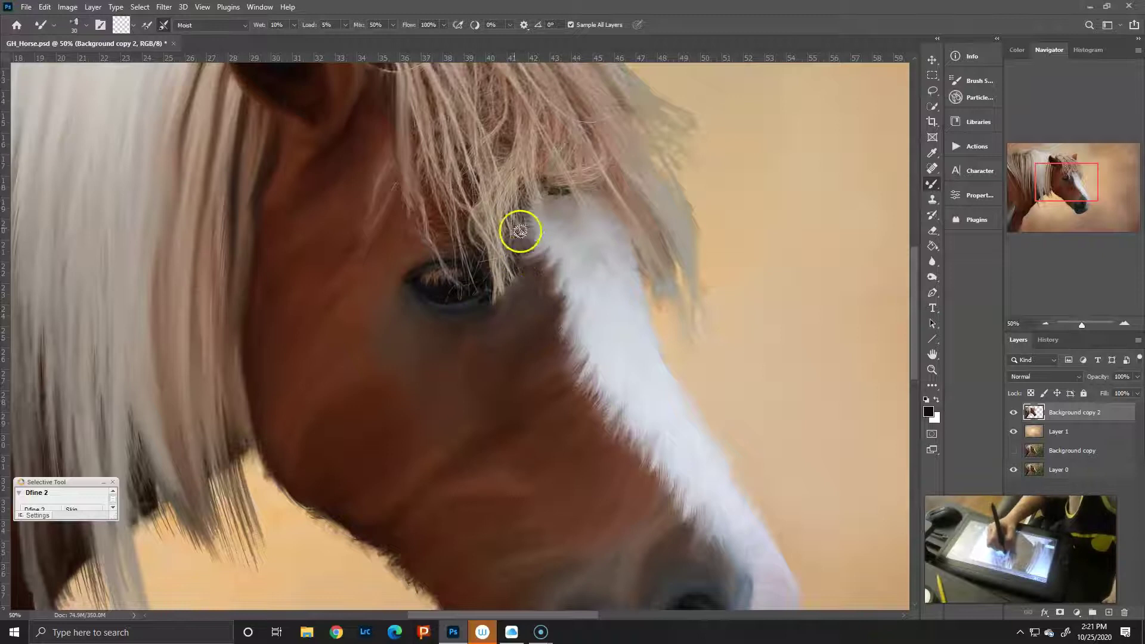
pyautogui.press('[')
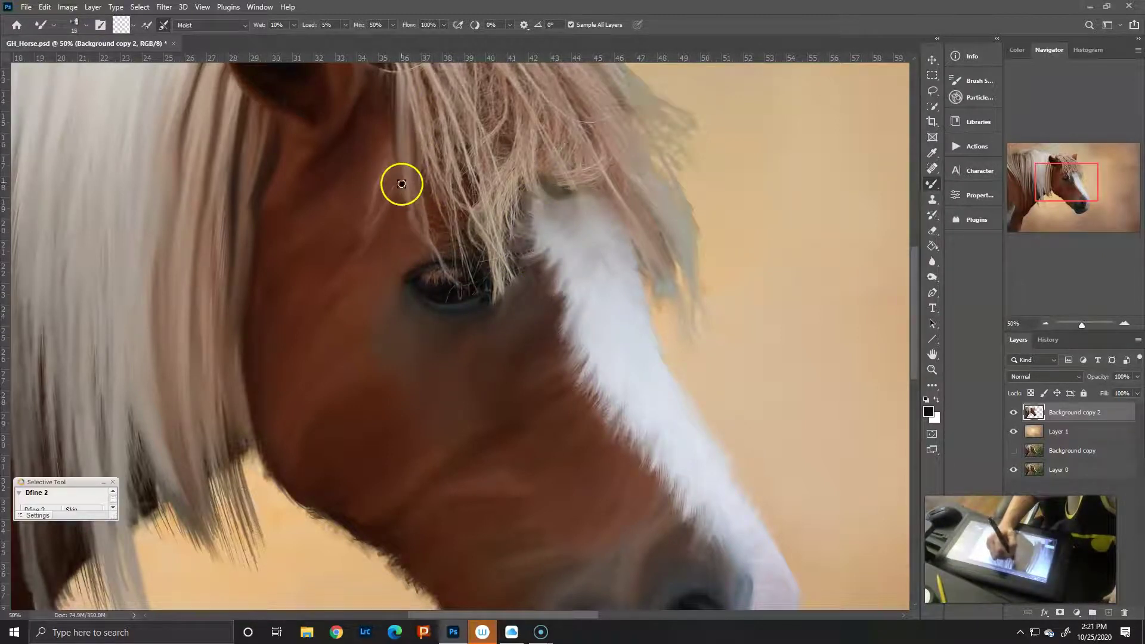
pyautogui.press(']')
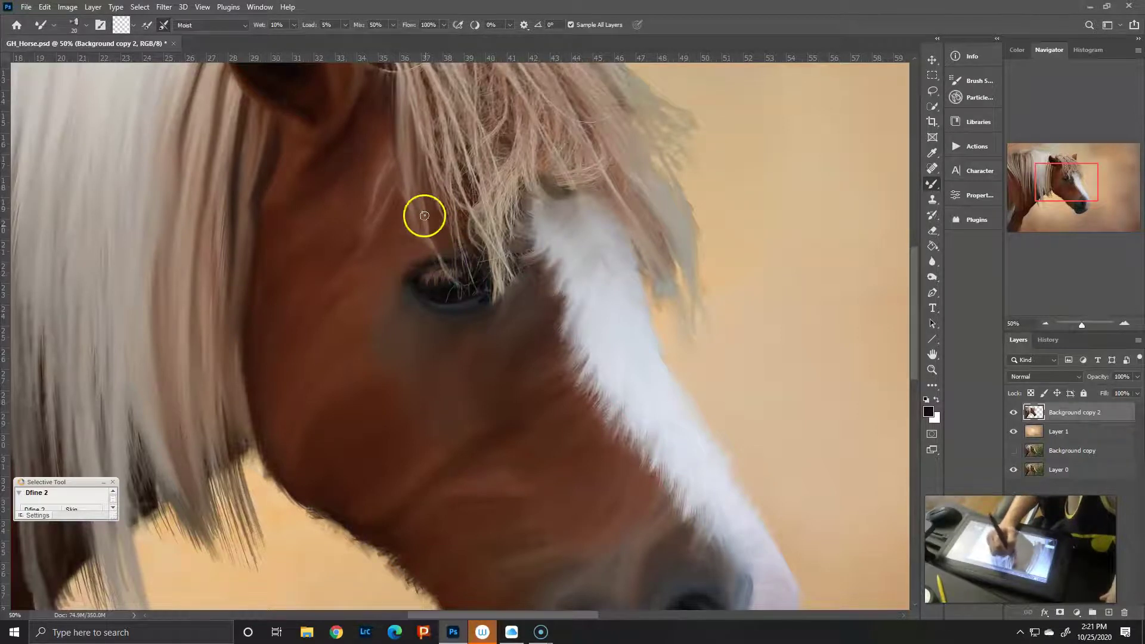
pyautogui.press('[')
pyautogui.press('[')
pyautogui.press('[')
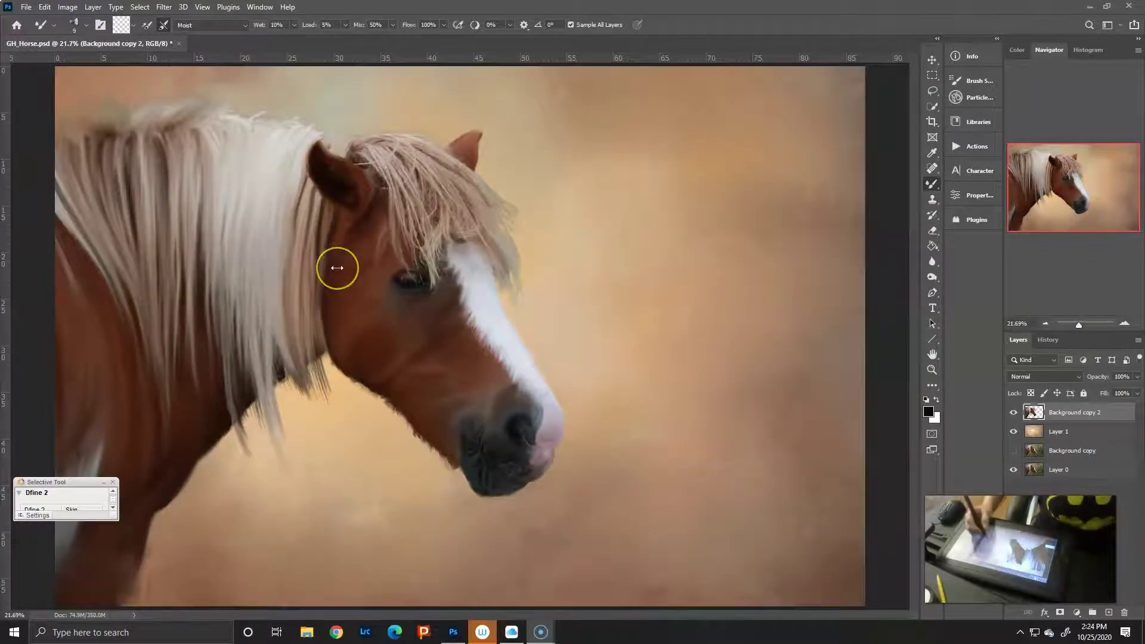
# - Enlarge the Mixer Brush and drag thin hair strands through the forelock and over the ear
pyautogui.press(']')
pyautogui.press(']')
pyautogui.press(']')
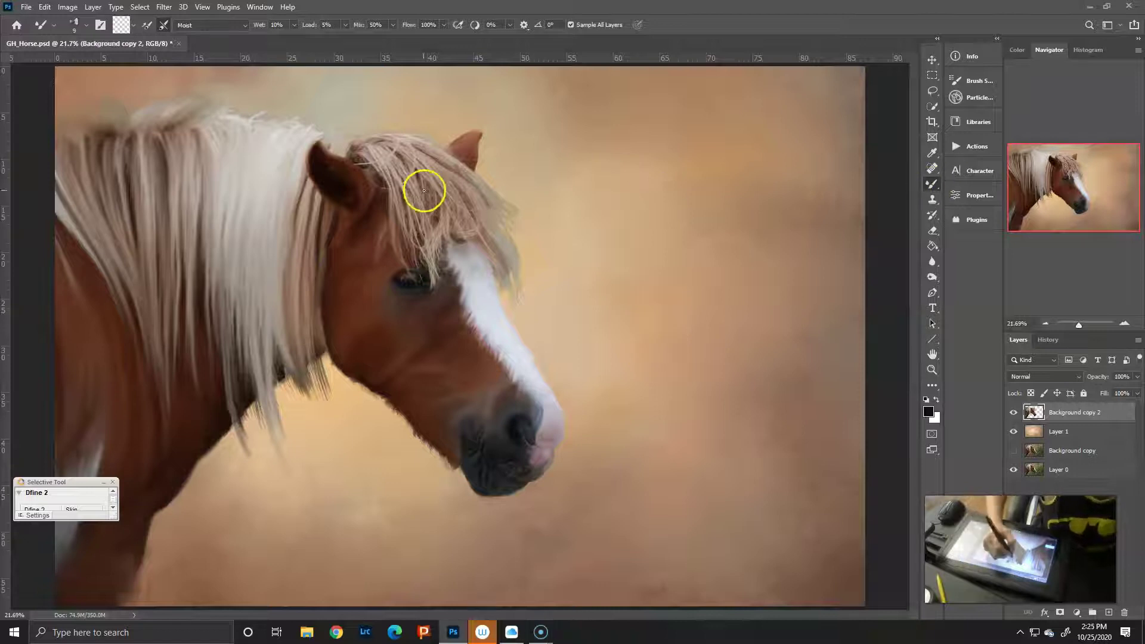
pyautogui.press(']')
pyautogui.press(']')
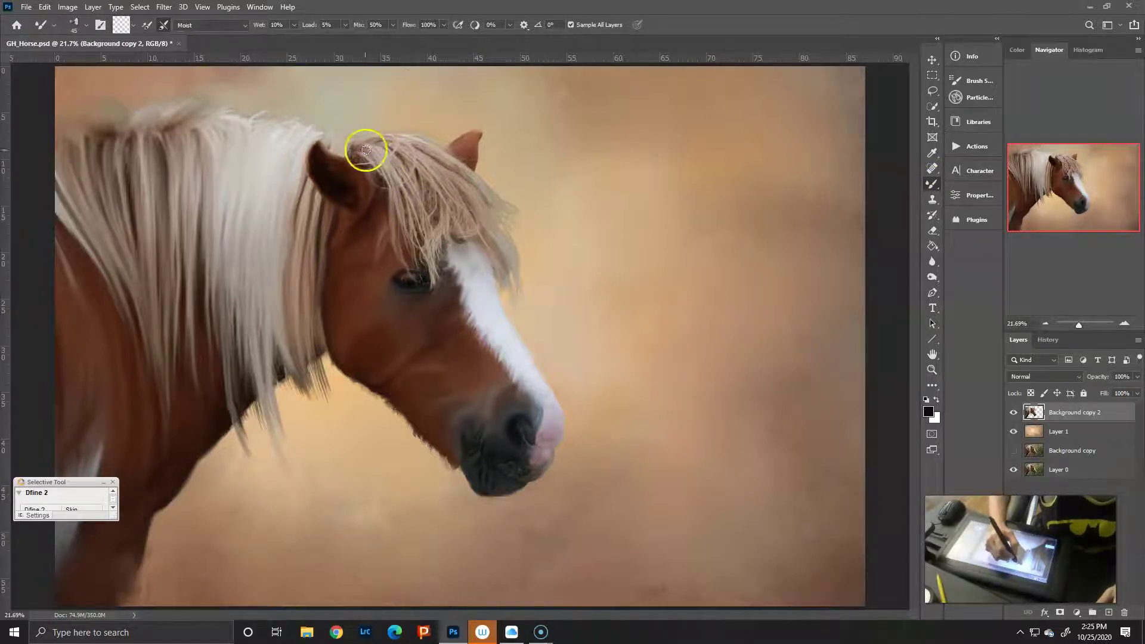
pyautogui.moveTo(386, 145); pyautogui.dragTo(412, 222)
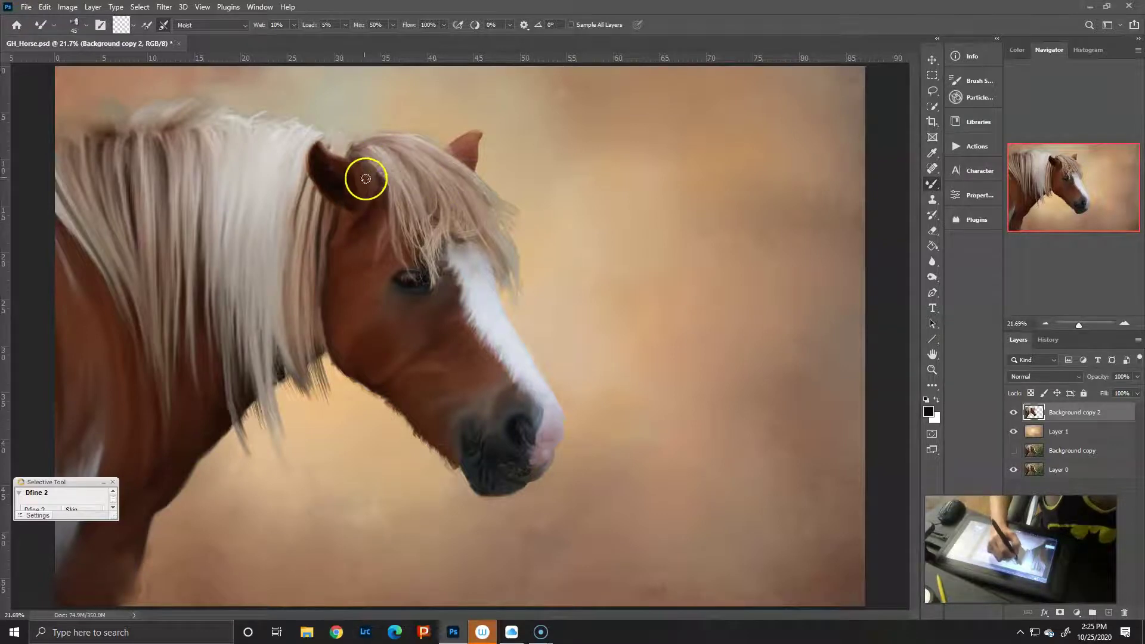
pyautogui.moveTo(384, 184)
pyautogui.mouseDown()
pyautogui.moveTo(431, 246)
pyautogui.moveTo(449, 202)
pyautogui.mouseUp()
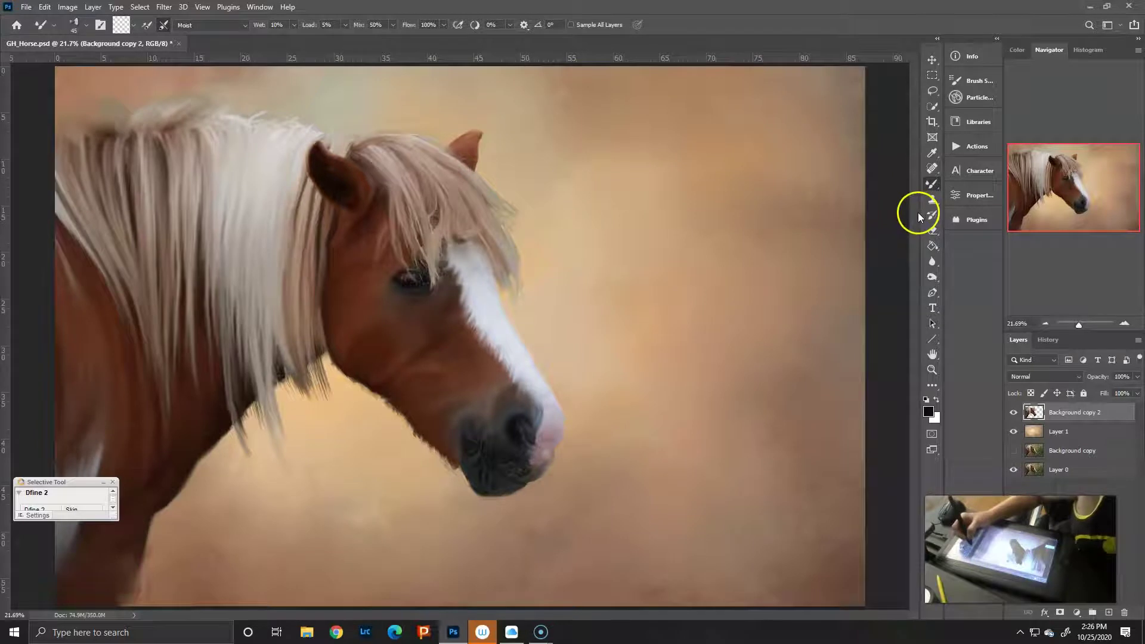
pyautogui.rightClick(932, 189)
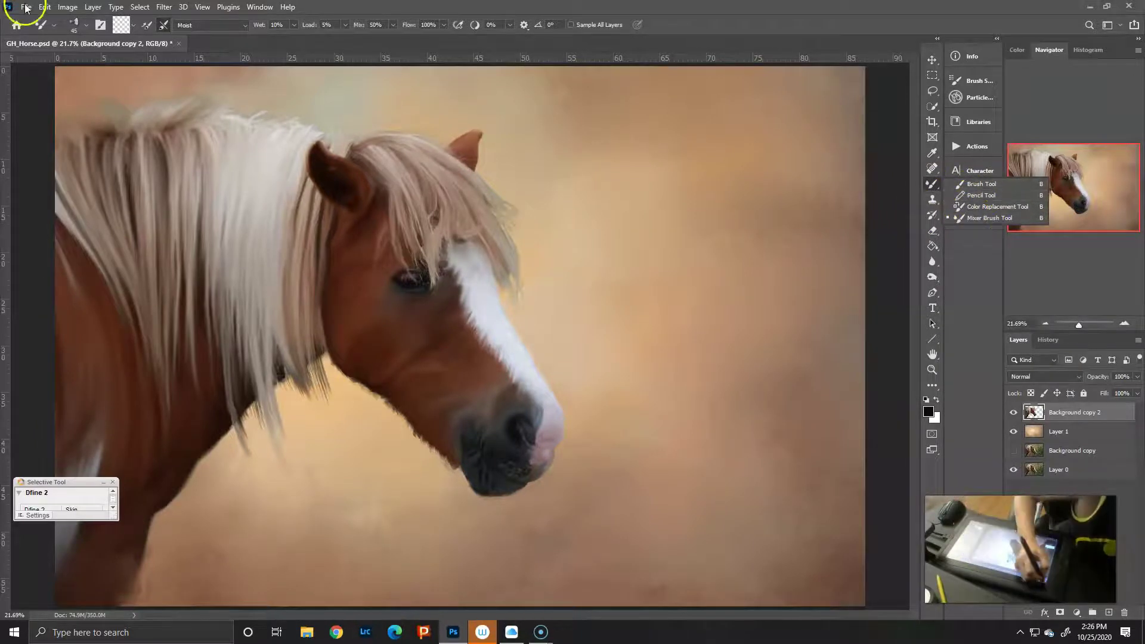
# - Choose a larger soft brush tip with Sample All Layers on and blend the jaw line
pyautogui.click(83, 25)
pyautogui.doubleClick(113, 140)
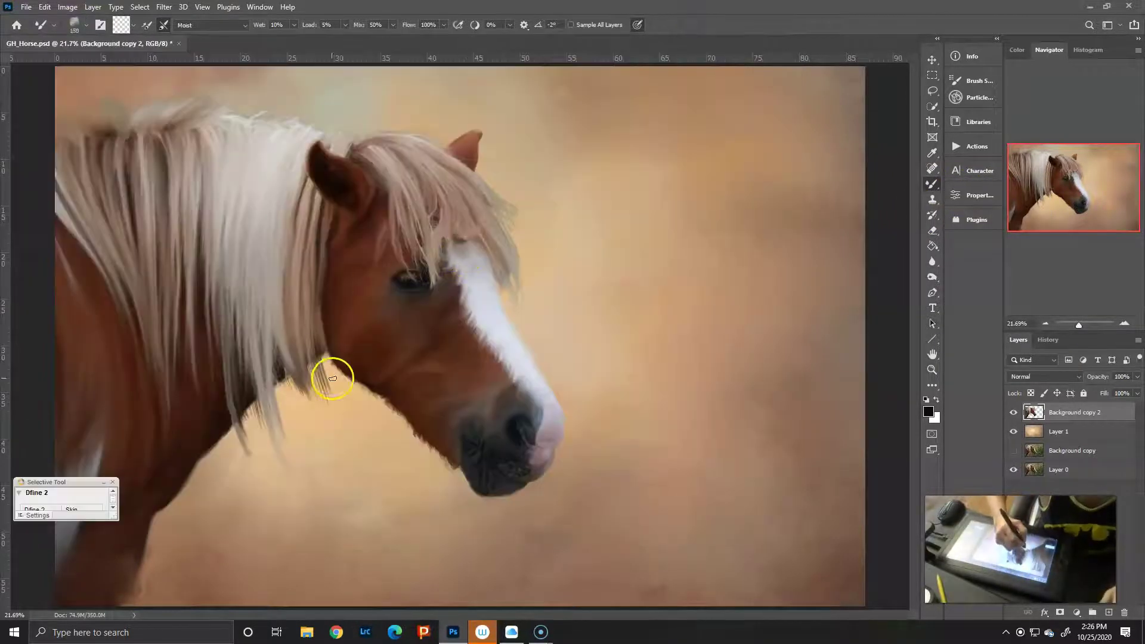
pyautogui.click(570, 24)
pyautogui.press(']')
pyautogui.press(']')
pyautogui.press(']')
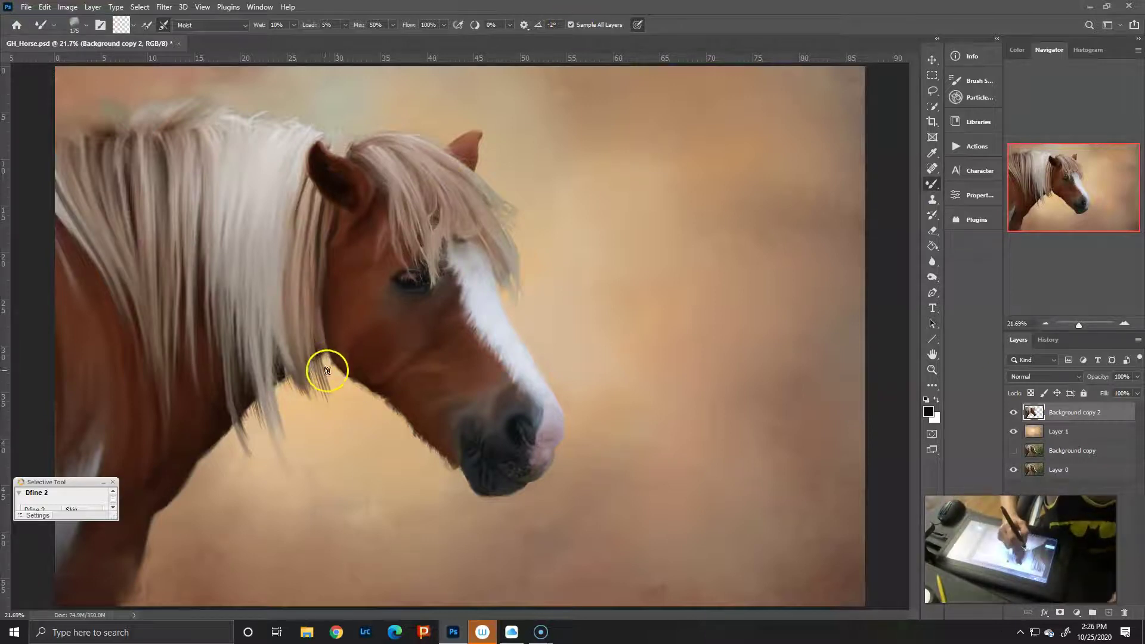
pyautogui.press('[')
pyautogui.press('[')
pyautogui.press('[')
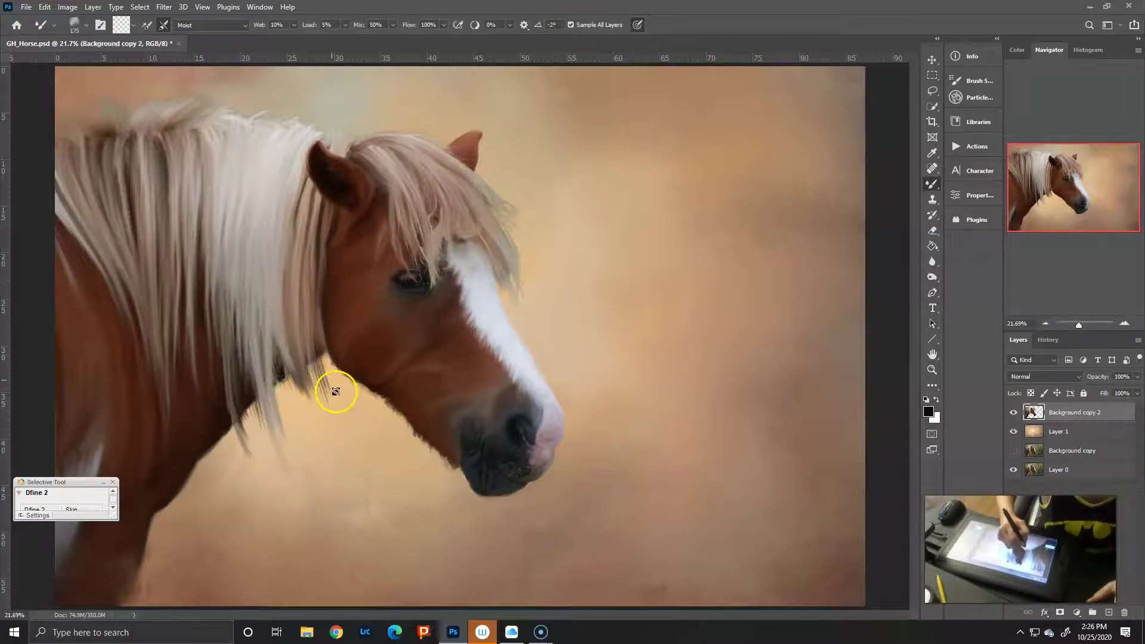
pyautogui.moveTo(339, 388)
pyautogui.mouseDown()
pyautogui.moveTo(376, 402)
pyautogui.moveTo(332, 376)
pyautogui.moveTo(414, 445)
pyautogui.moveTo(404, 425)
pyautogui.mouseUp()
# - Blend the jaw edge from the chin upward and soften the neck edge
pyautogui.press(']')
pyautogui.press(']')
pyautogui.press(']')
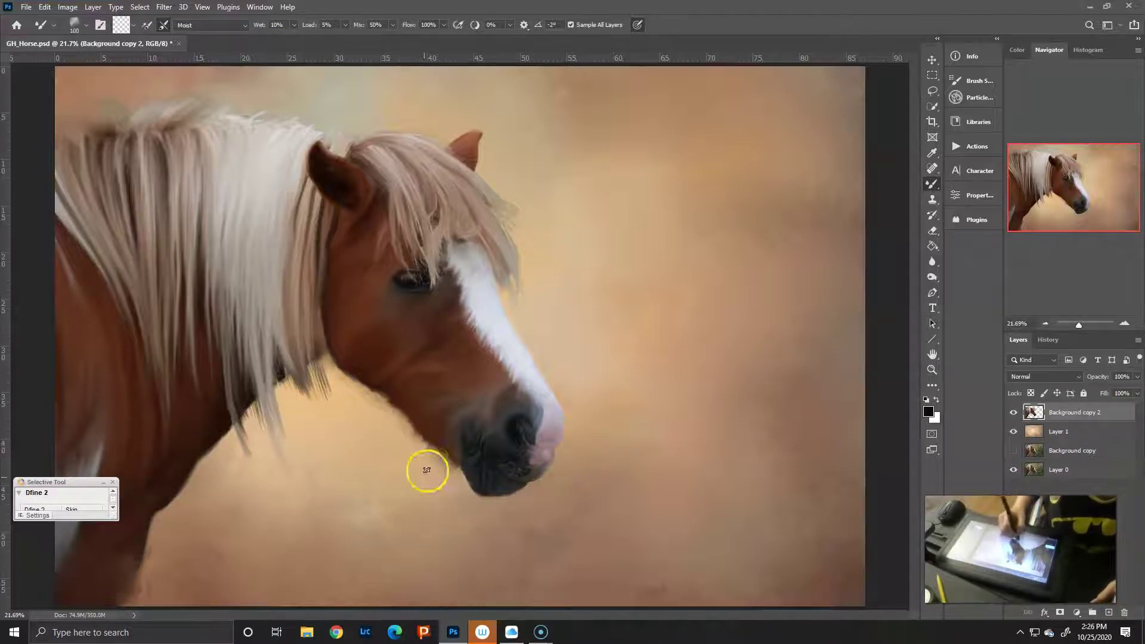
pyautogui.press('[')
pyautogui.press('[')
pyautogui.press('[')
pyautogui.moveTo(459, 475); pyautogui.dragTo(376, 444)
pyautogui.moveTo(253, 453)
pyautogui.mouseDown()
pyautogui.moveTo(231, 439)
pyautogui.moveTo(319, 504)
pyautogui.moveTo(228, 445)
pyautogui.moveTo(192, 468)
pyautogui.moveTo(135, 585)
pyautogui.moveTo(129, 558)
pyautogui.moveTo(148, 582)
pyautogui.moveTo(120, 557)
pyautogui.moveTo(112, 480)
pyautogui.moveTo(146, 591)
pyautogui.moveTo(219, 449)
pyautogui.mouseUp()
# - Blend the mane edge near the ear with a resized brush
pyautogui.press('[')
pyautogui.press('[')
pyautogui.press('[')
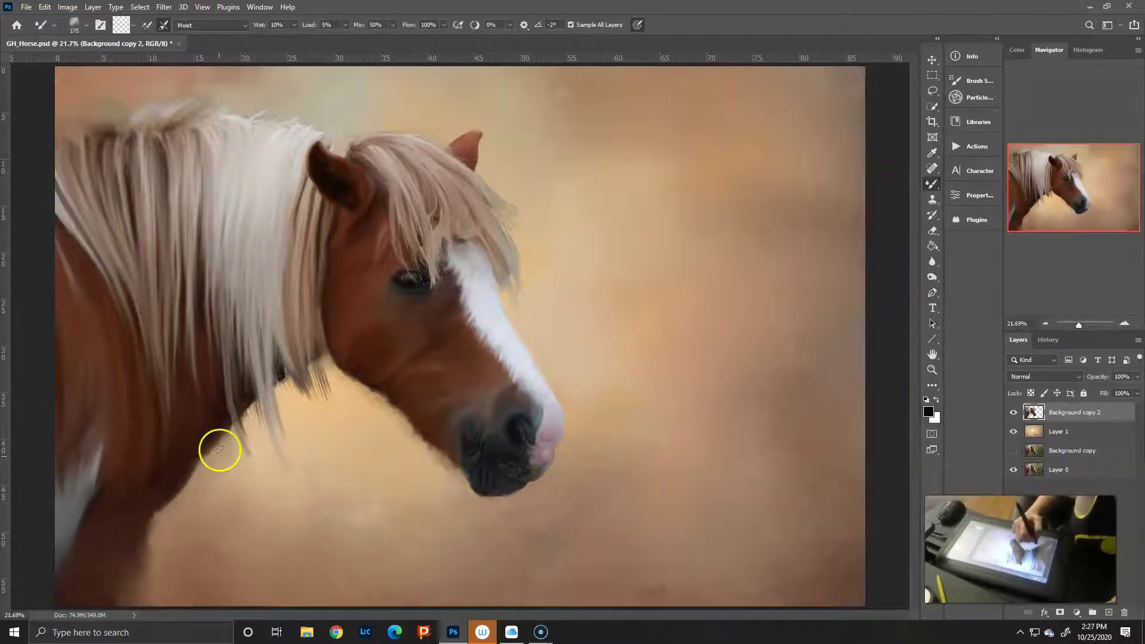
pyautogui.press(']')
pyautogui.press(']')
pyautogui.press(']')
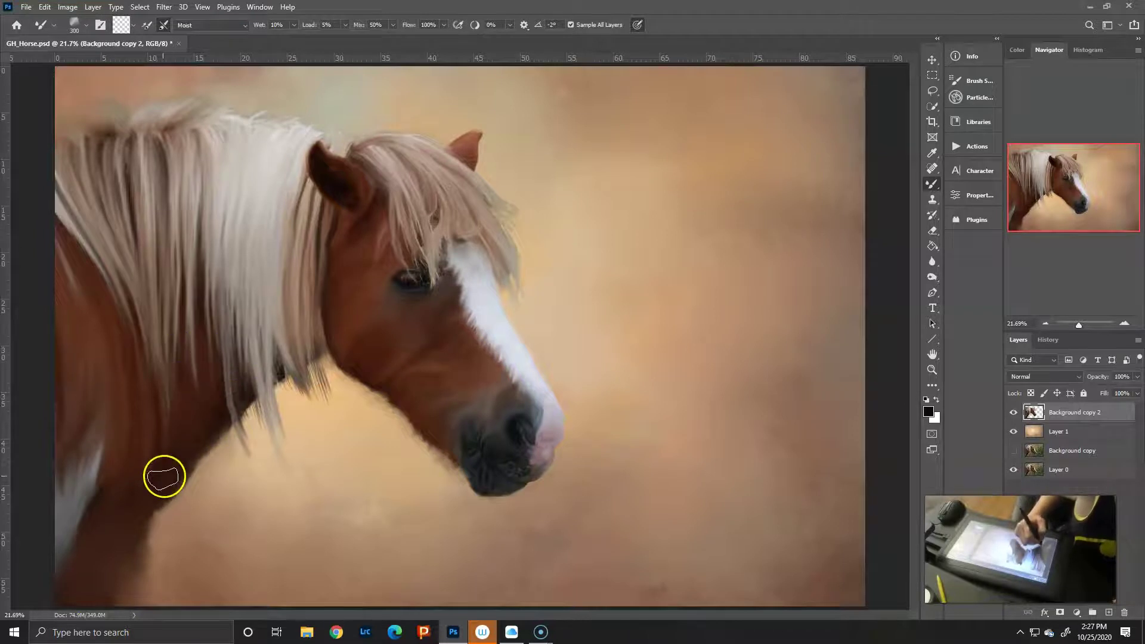
pyautogui.press(']')
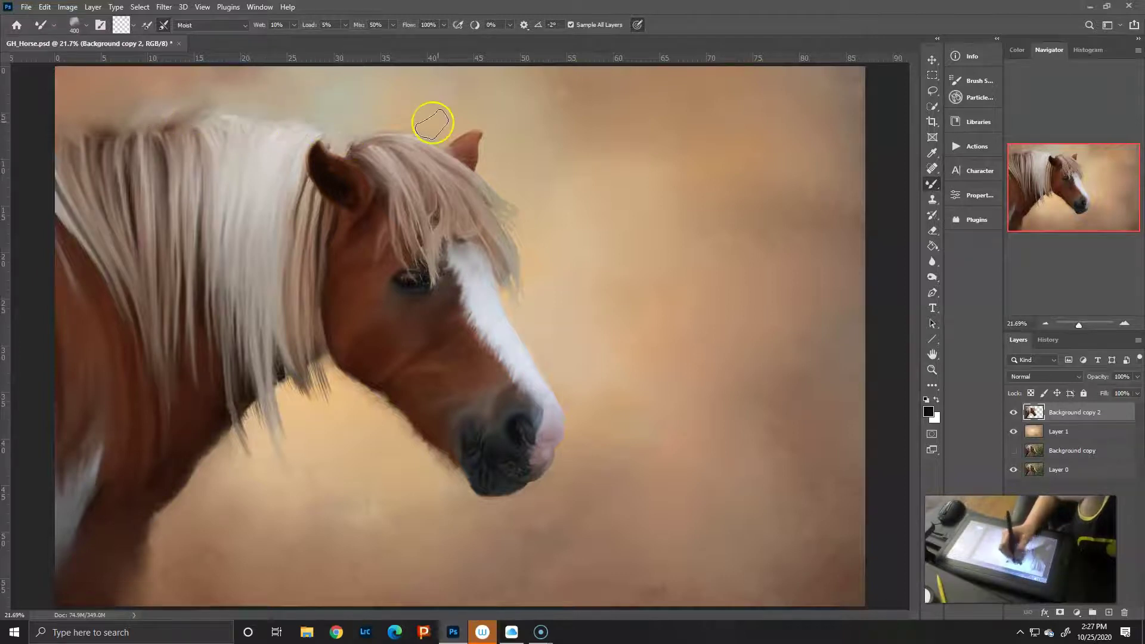
pyautogui.press('[')
pyautogui.press('[')
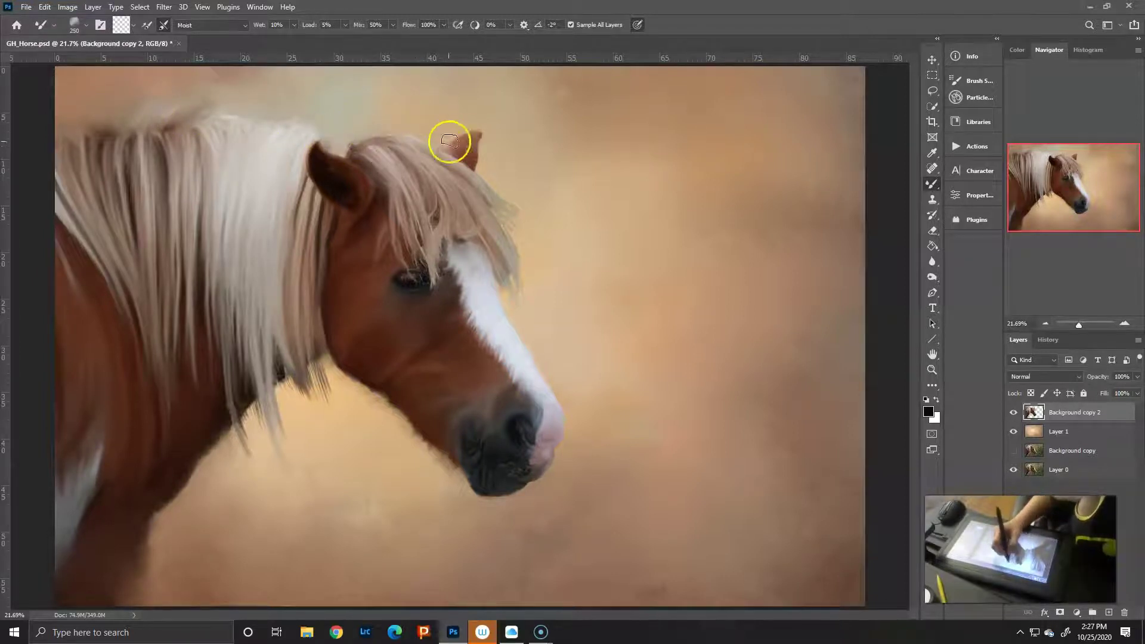
pyautogui.moveTo(503, 205); pyautogui.dragTo(516, 210)
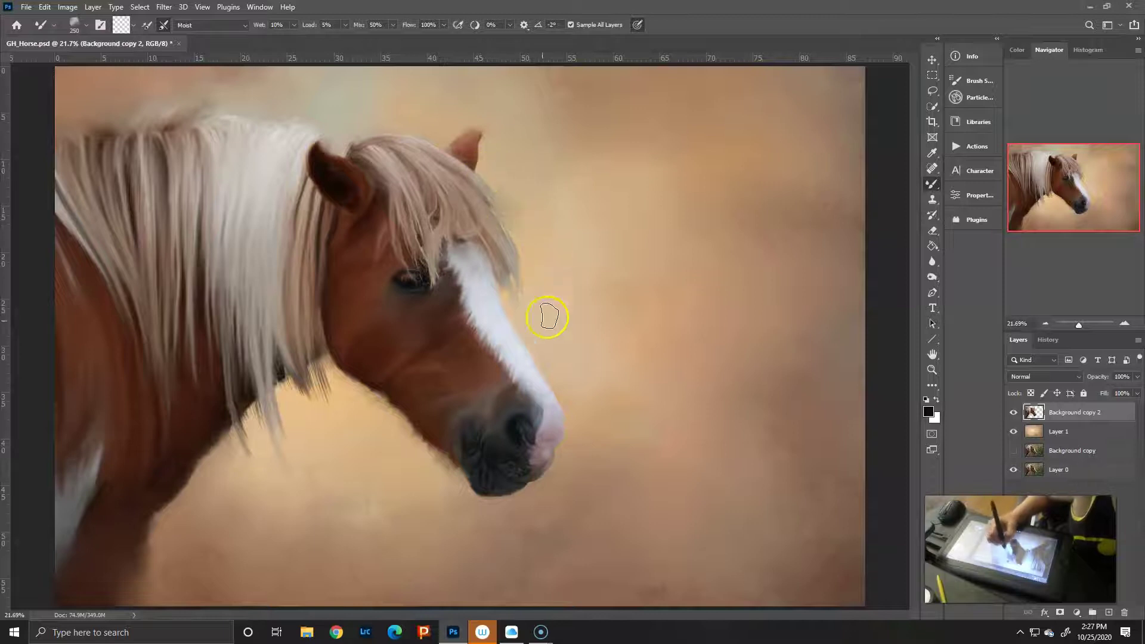
# - Smooth the area beneath the neck and mane and the lower-left background with a large brush
pyautogui.press(']')
pyautogui.press(']')
pyautogui.press(']')
pyautogui.moveTo(289, 505)
pyautogui.mouseDown()
pyautogui.moveTo(322, 383)
pyautogui.moveTo(307, 430)
pyautogui.mouseUp()
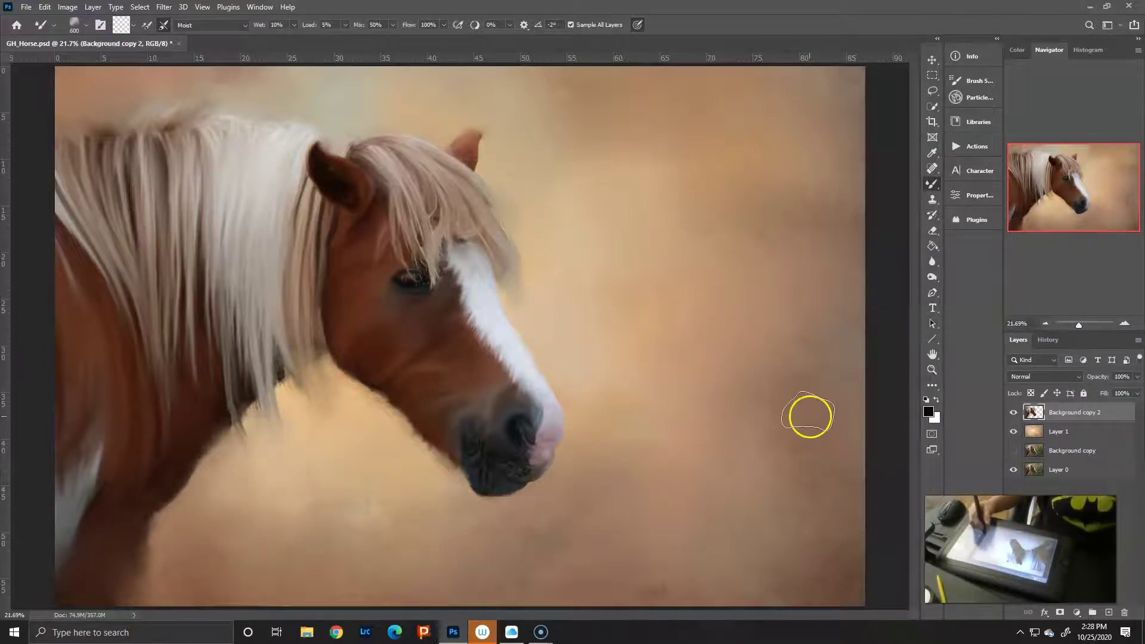
pyautogui.moveTo(173, 573); pyautogui.dragTo(197, 542)
pyautogui.press('[')
pyautogui.press('[')
pyautogui.press('[')
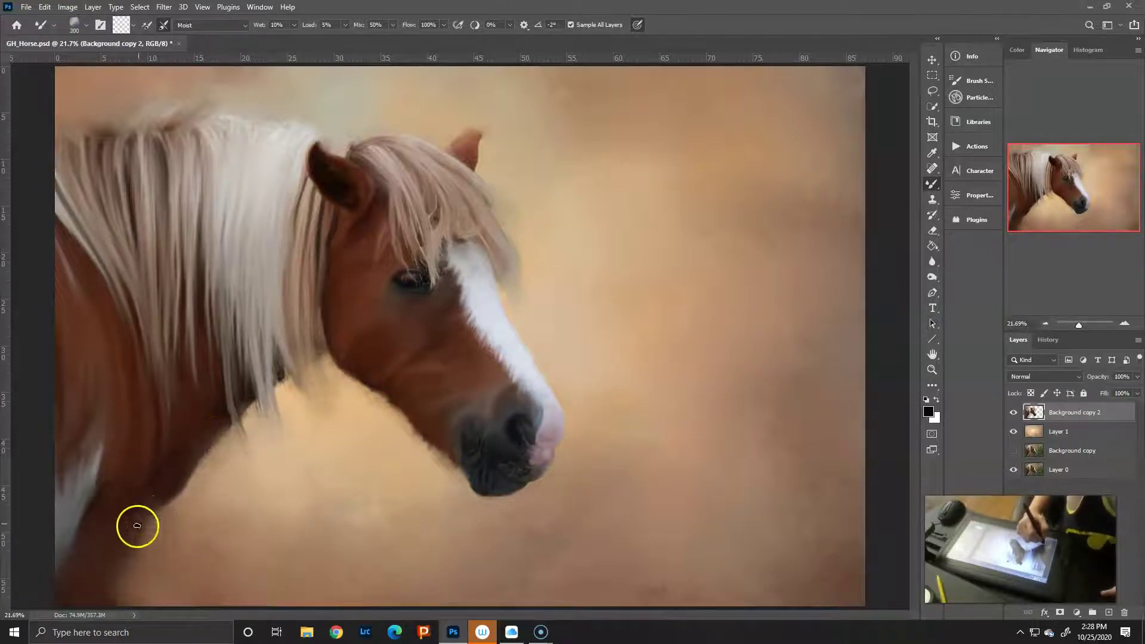
pyautogui.press('[')
pyautogui.press('[')
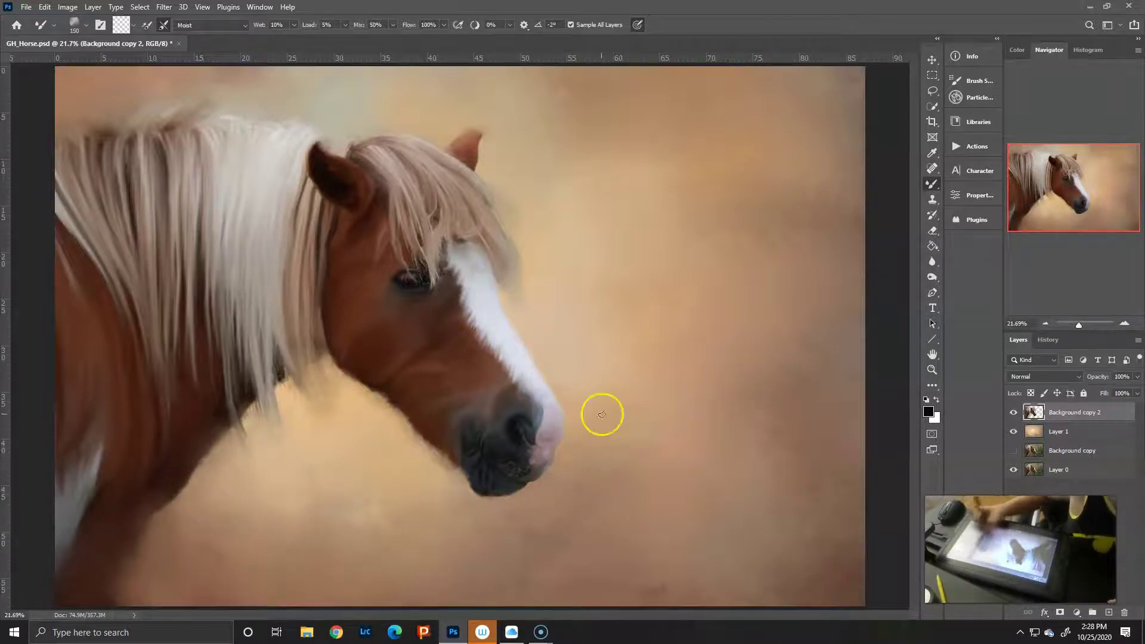
# - Keep the Mixer Brush as the tool and choose a soft round brush tip
pyautogui.rightClick(932, 183)
pyautogui.click(978, 215)
pyautogui.click(75, 24)
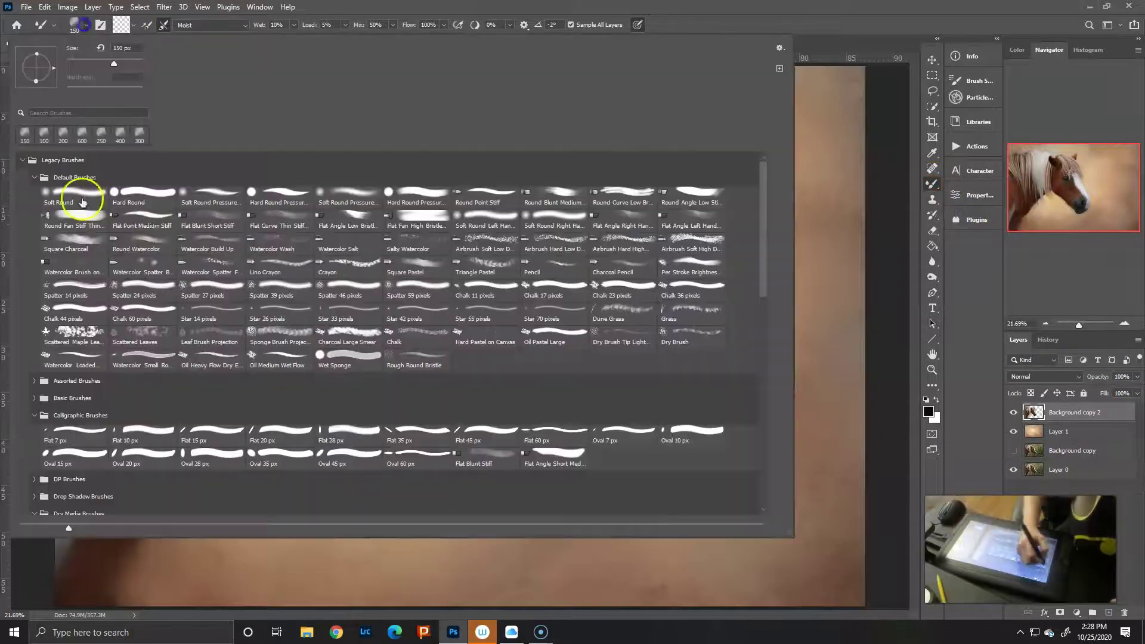
pyautogui.doubleClick(557, 191)
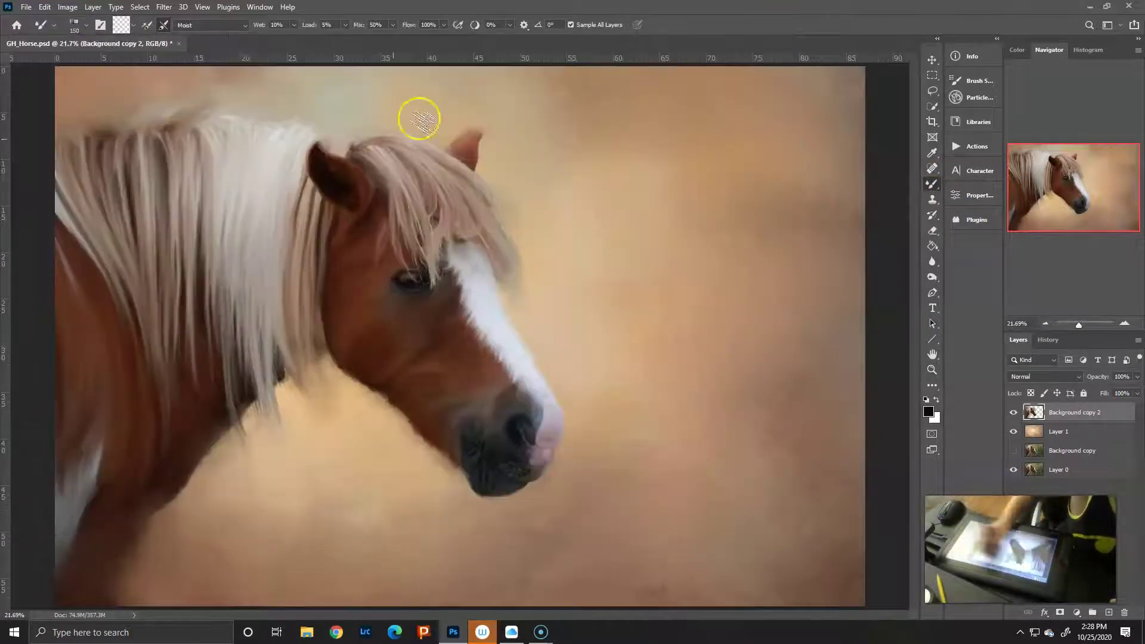
# - Switch the Mixer Brush to the Wet preset and paint finer strands into the lower mane
pyautogui.click(241, 25)
pyautogui.click(193, 126)
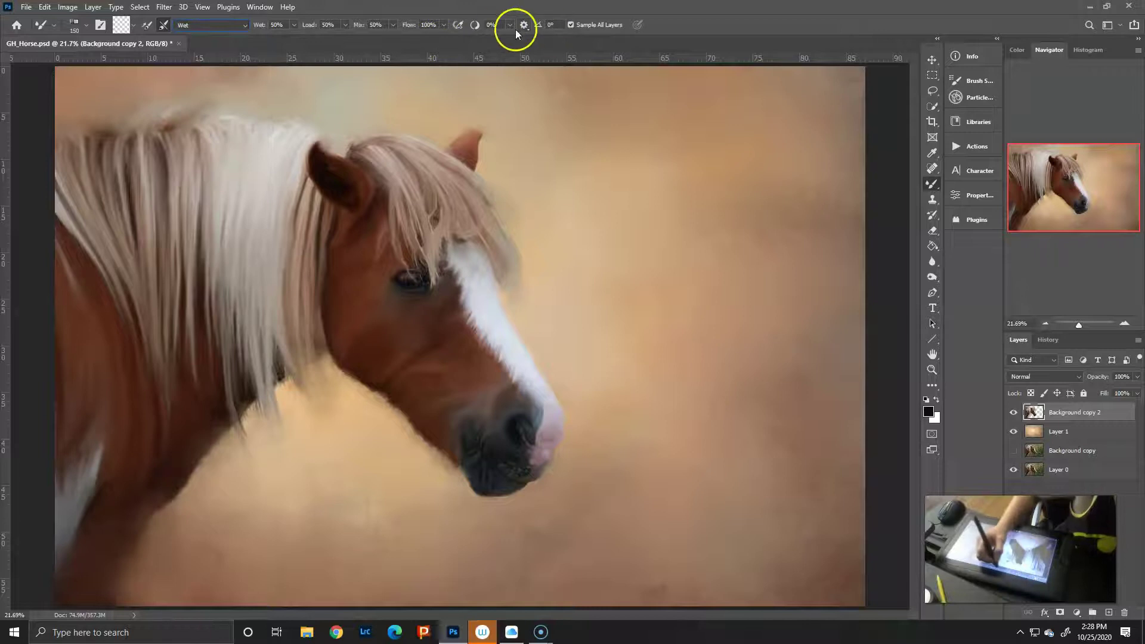
pyautogui.scroll(2, 204, 255)
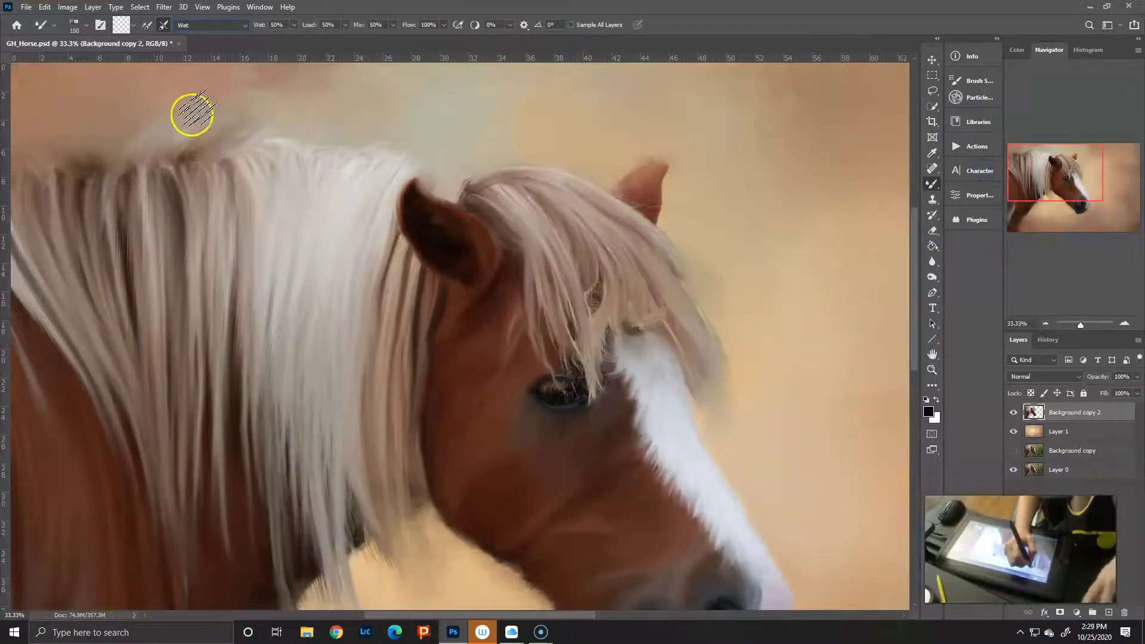
pyautogui.press('[')
pyautogui.press('[')
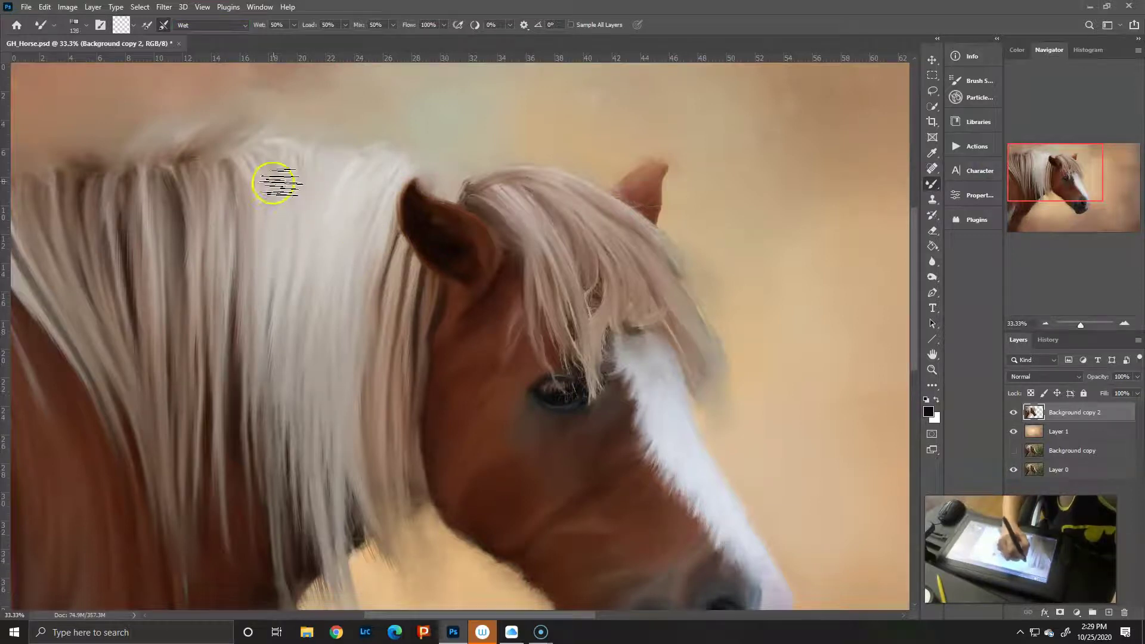
pyautogui.press('[')
pyautogui.press('[')
pyautogui.press('[')
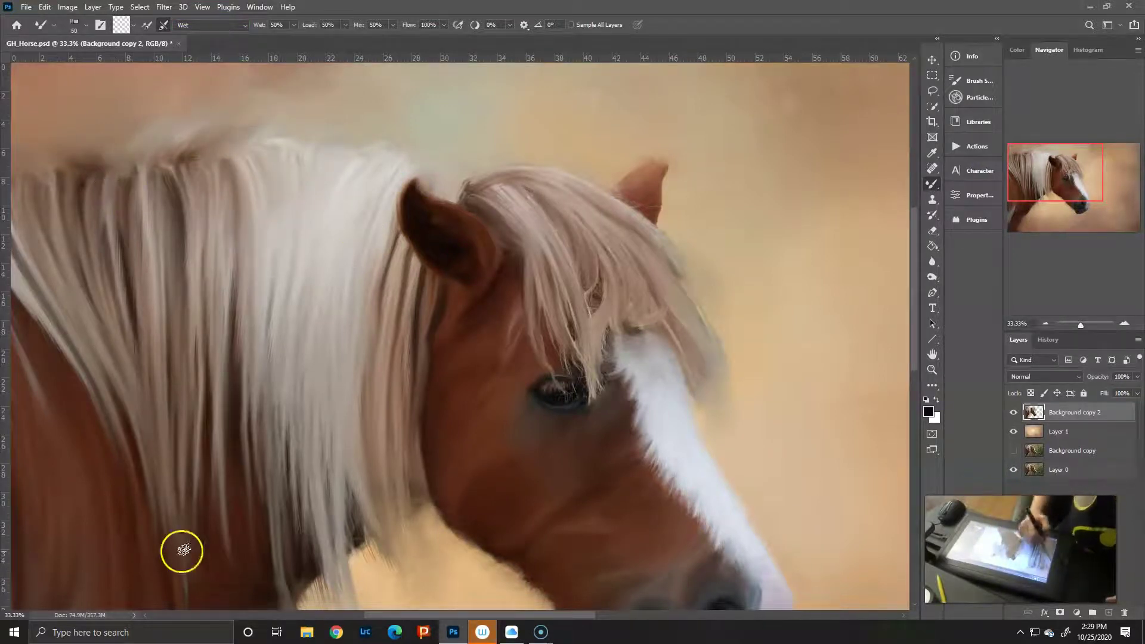
pyautogui.moveTo(288, 501); pyautogui.dragTo(316, 567)
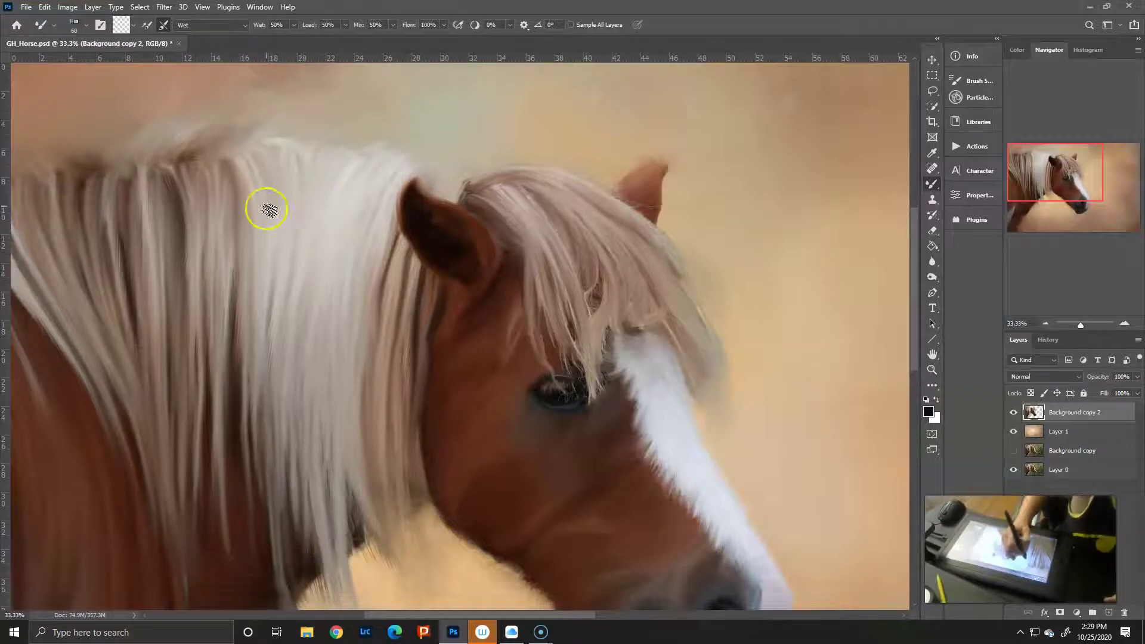
# - Blend the right ear and reshape it into a pointed tip with a smaller brush
pyautogui.press('[')
pyautogui.press('[')
pyautogui.moveTo(447, 229); pyautogui.dragTo(476, 255)
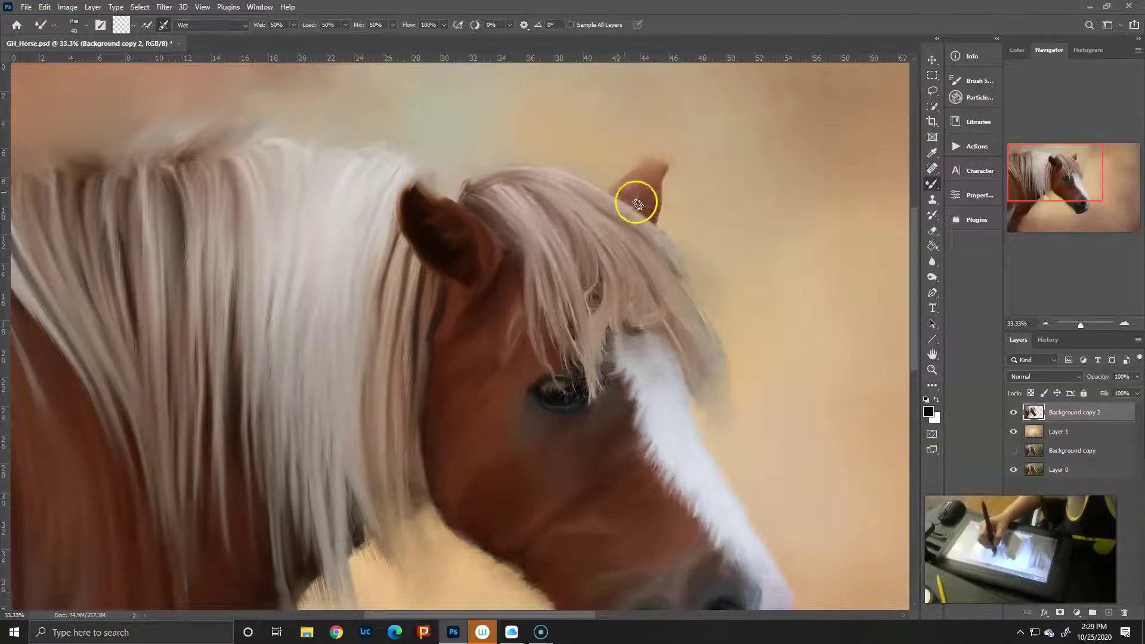
pyautogui.press(']')
pyautogui.moveTo(645, 210)
pyautogui.mouseDown()
pyautogui.moveTo(634, 192)
pyautogui.moveTo(654, 199)
pyautogui.moveTo(652, 185)
pyautogui.moveTo(626, 186)
pyautogui.mouseUp()
pyautogui.press('[')
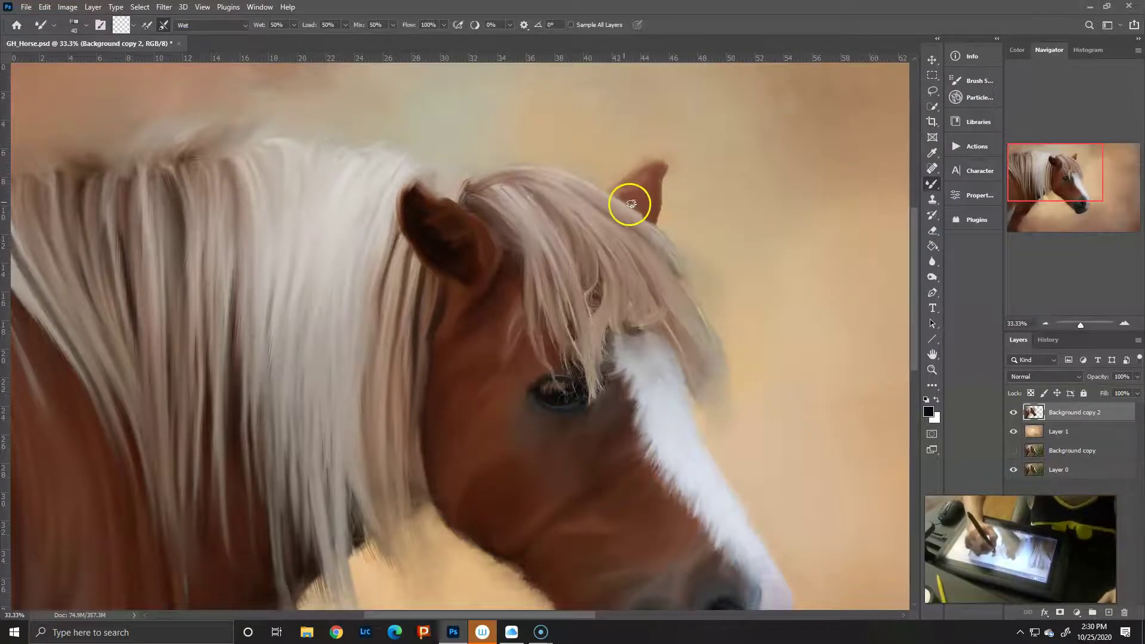
pyautogui.press('[')
pyautogui.moveTo(626, 186); pyautogui.dragTo(660, 163)
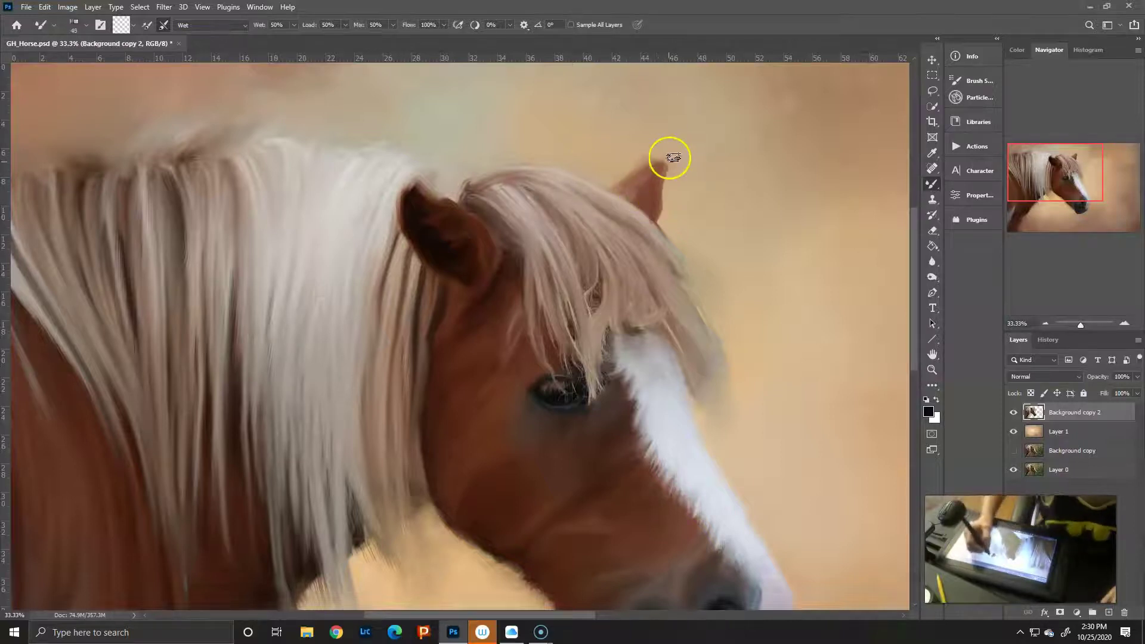
# - Enable Sample All Layers and repaint the ear tip and strands along the mane's right edge
pyautogui.click(570, 24)
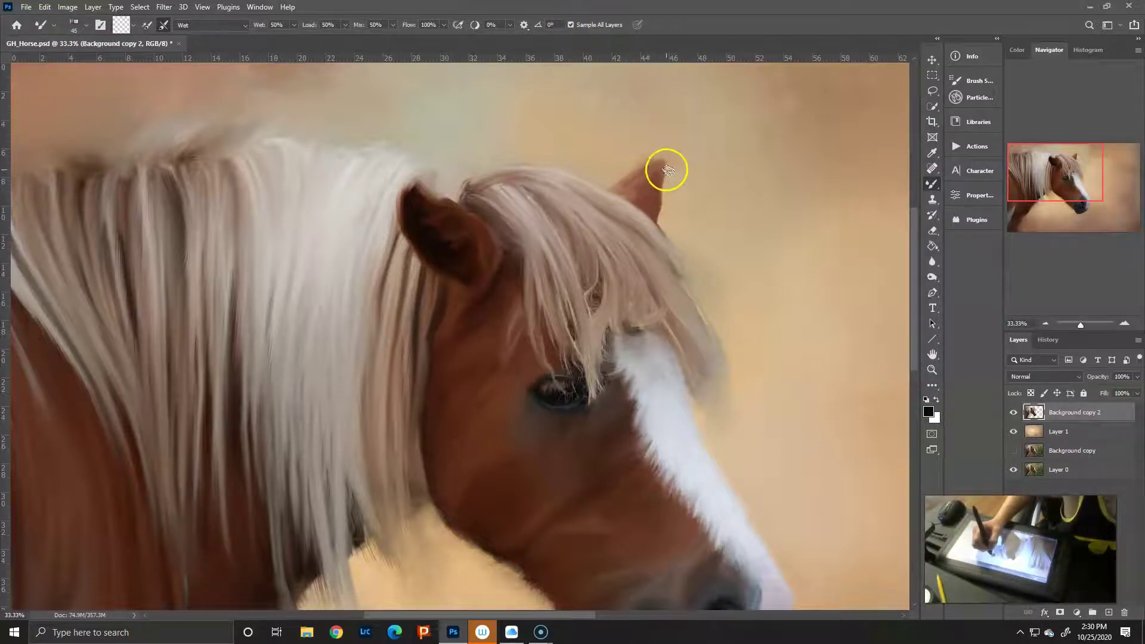
pyautogui.moveTo(659, 225)
pyautogui.mouseDown()
pyautogui.moveTo(642, 250)
pyautogui.moveTo(680, 245)
pyautogui.mouseUp()
pyautogui.moveTo(719, 339); pyautogui.dragTo(730, 379)
pyautogui.press('[')
pyautogui.press('[')
pyautogui.press('[')
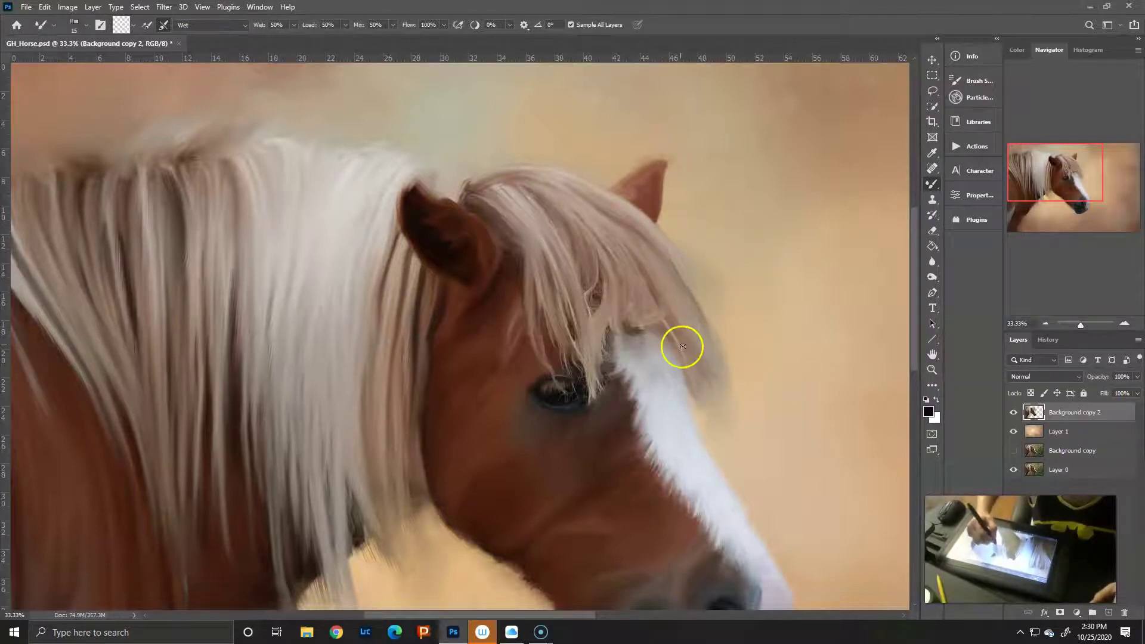
pyautogui.press(']')
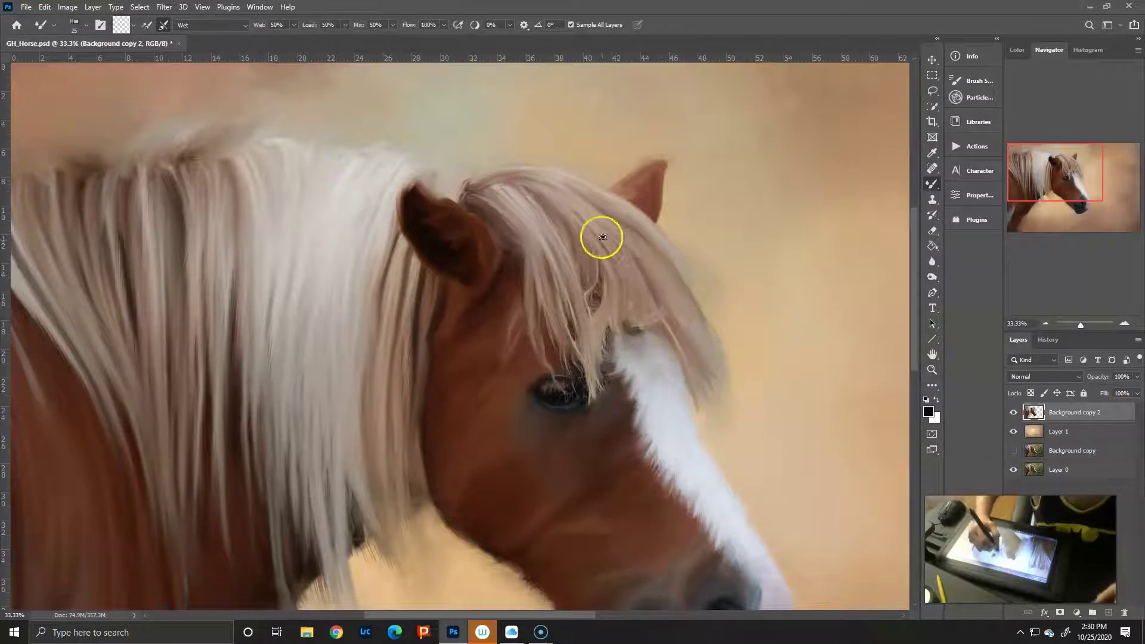
# - Repaint the forelock strands falling down across the eye and over the top of the blaze
pyautogui.moveTo(602, 292); pyautogui.dragTo(593, 309)
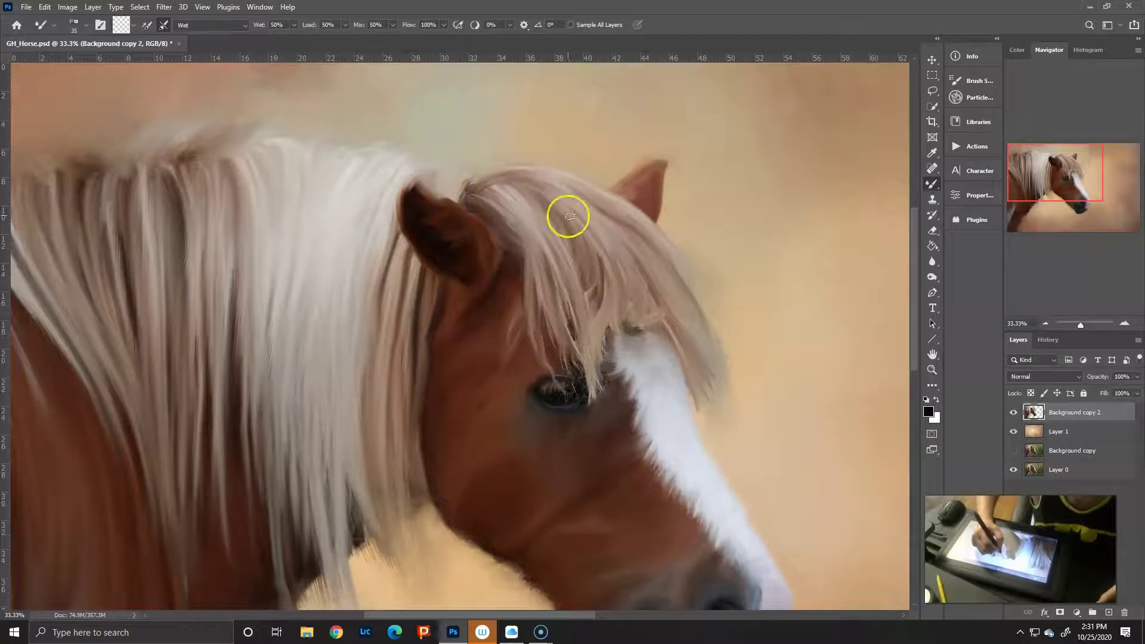
pyautogui.moveTo(565, 251); pyautogui.dragTo(587, 307)
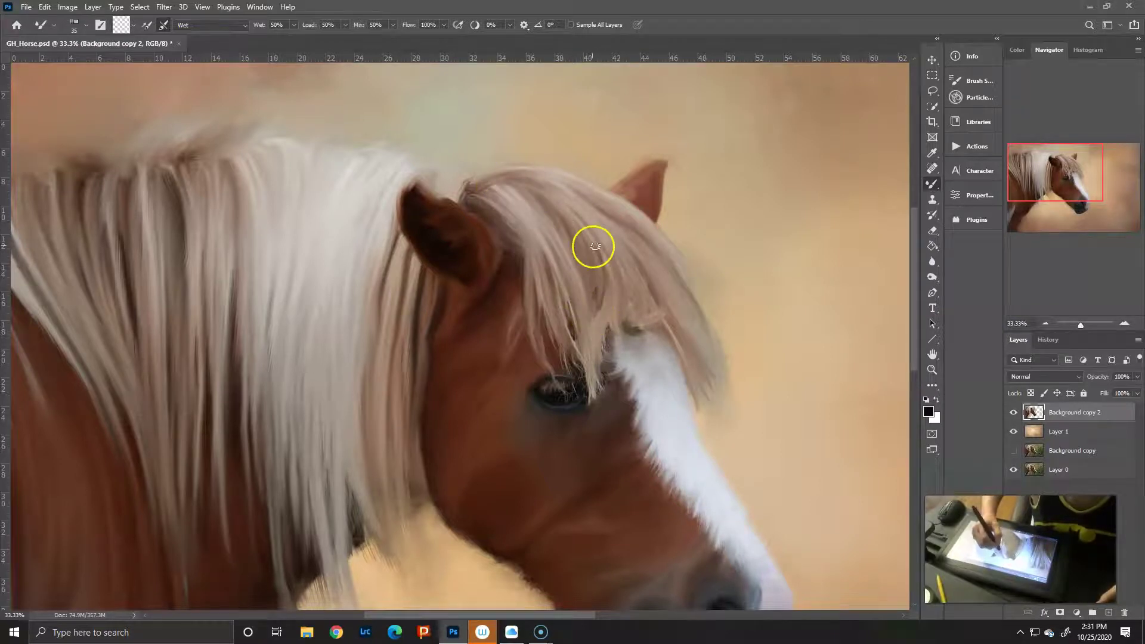
pyautogui.moveTo(594, 246); pyautogui.dragTo(595, 384)
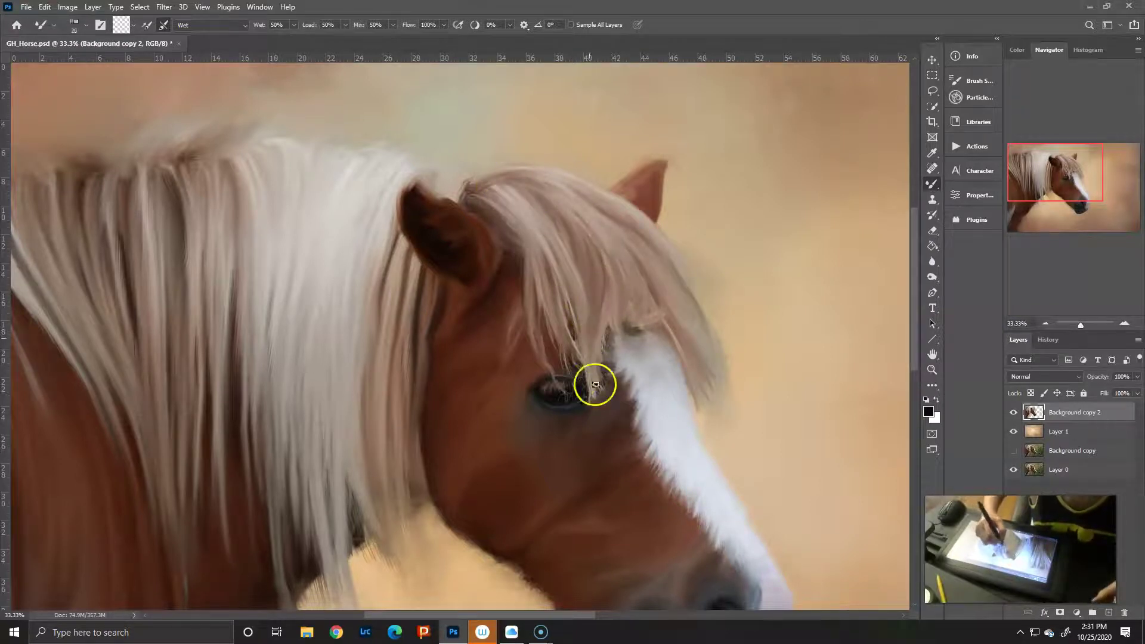
pyautogui.moveTo(557, 296); pyautogui.dragTo(560, 332)
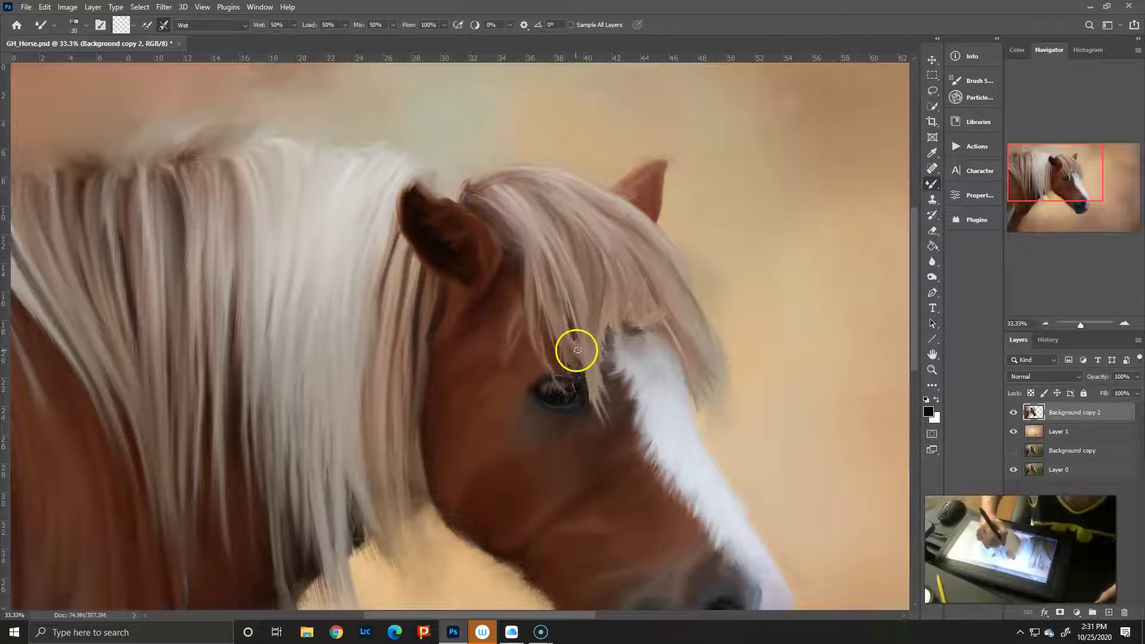
pyautogui.moveTo(554, 279); pyautogui.dragTo(567, 327)
pyautogui.moveTo(628, 286)
pyautogui.mouseDown()
pyautogui.moveTo(614, 388)
pyautogui.moveTo(627, 316)
pyautogui.moveTo(646, 324)
pyautogui.moveTo(620, 294)
pyautogui.moveTo(634, 308)
pyautogui.mouseUp()
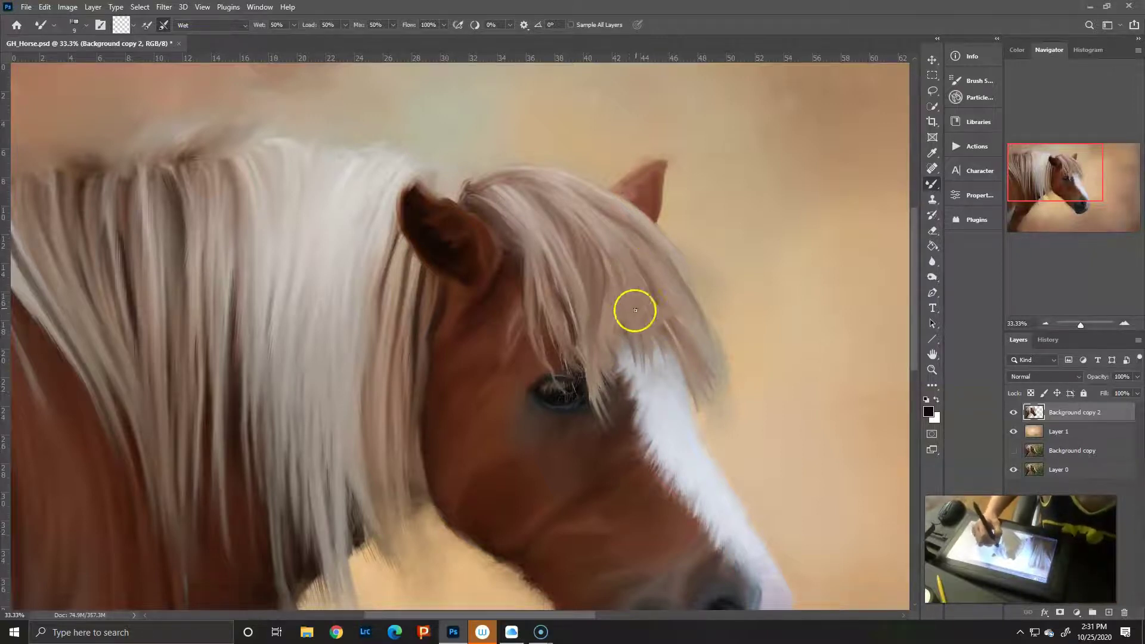
pyautogui.moveTo(534, 192); pyautogui.dragTo(561, 268)
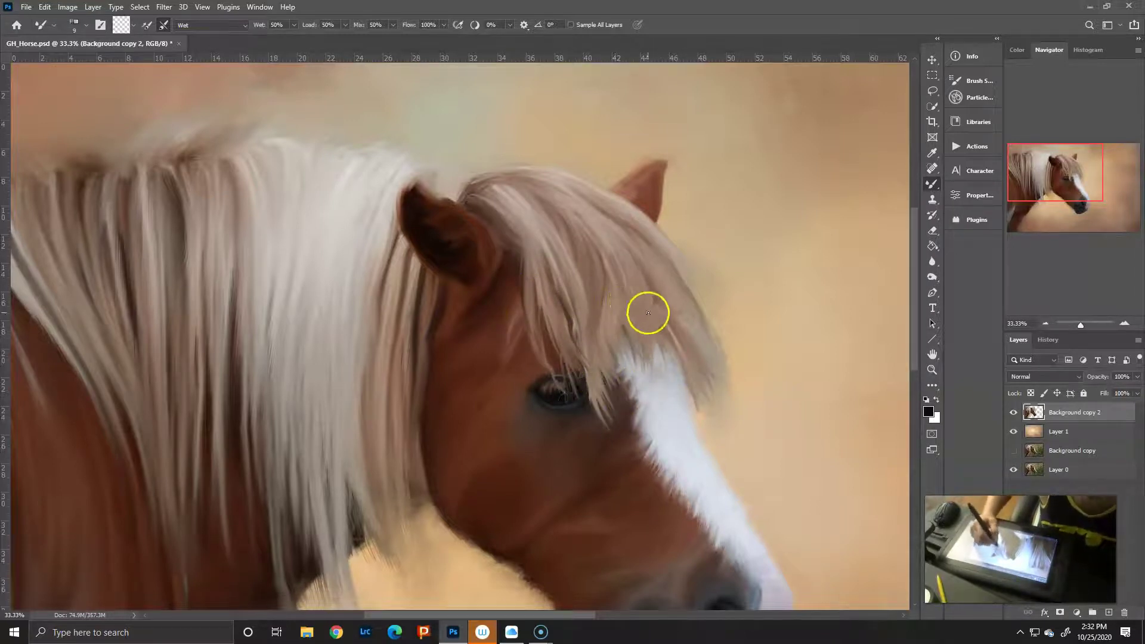
# - Let the white blaze show through the forelock and blend the dark hair tips near the neck
pyautogui.moveTo(634, 269)
pyautogui.mouseDown()
pyautogui.moveTo(696, 384)
pyautogui.moveTo(696, 369)
pyautogui.mouseUp()
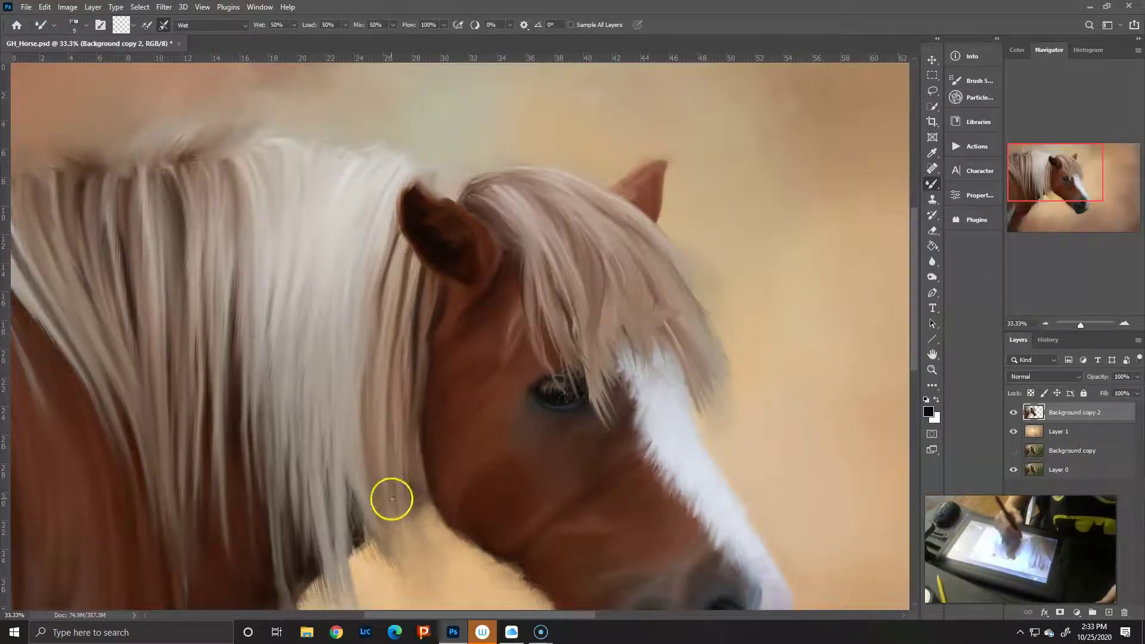
pyautogui.moveTo(360, 552); pyautogui.dragTo(355, 472)
pyautogui.moveTo(1008, 174); pyautogui.dragTo(1007, 201)
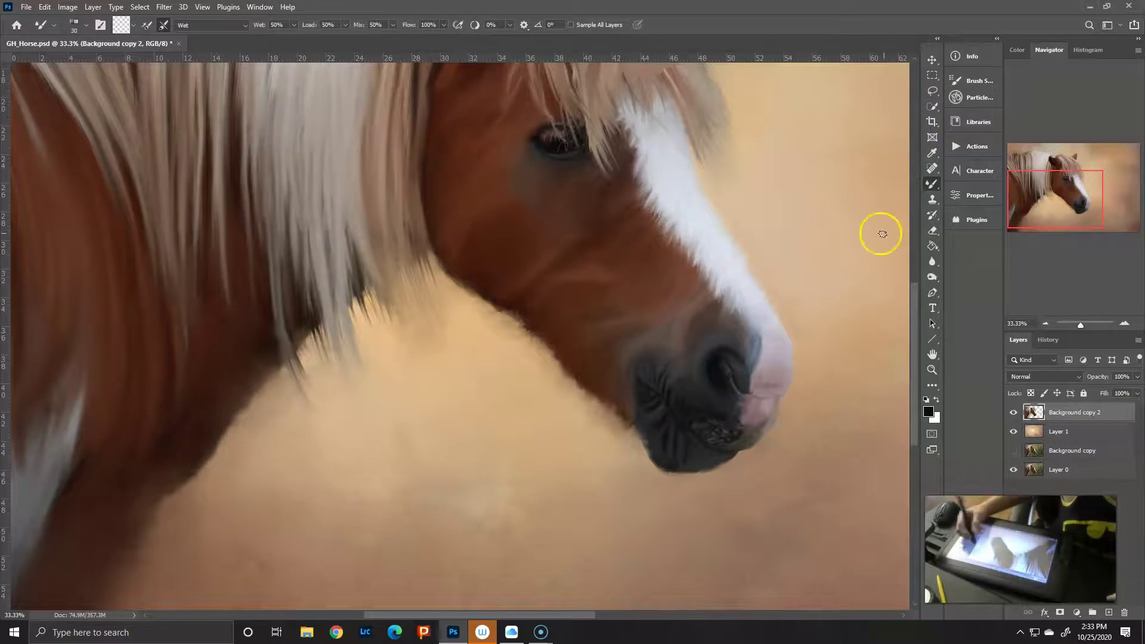
pyautogui.hotkey('ctrl', '+')
pyautogui.hotkey('ctrl', '+')
# - Blend the forelock strands and lashes at the top of the eye with a smaller brush
pyautogui.click(1047, 174)
pyautogui.press('[')
pyautogui.press('[')
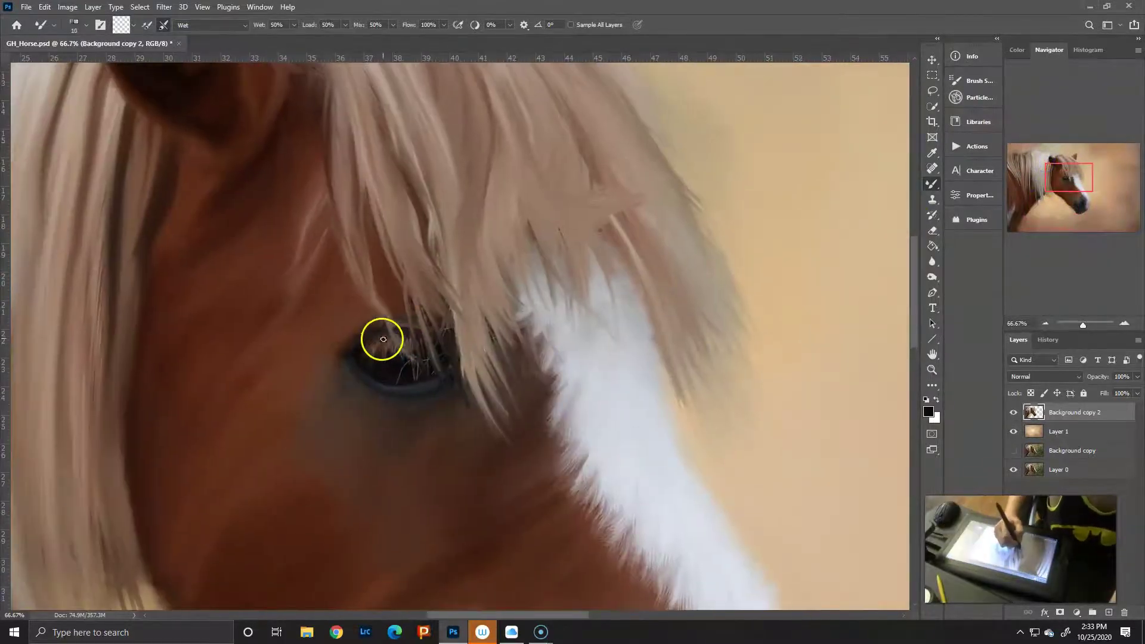
pyautogui.moveTo(379, 350); pyautogui.dragTo(393, 342)
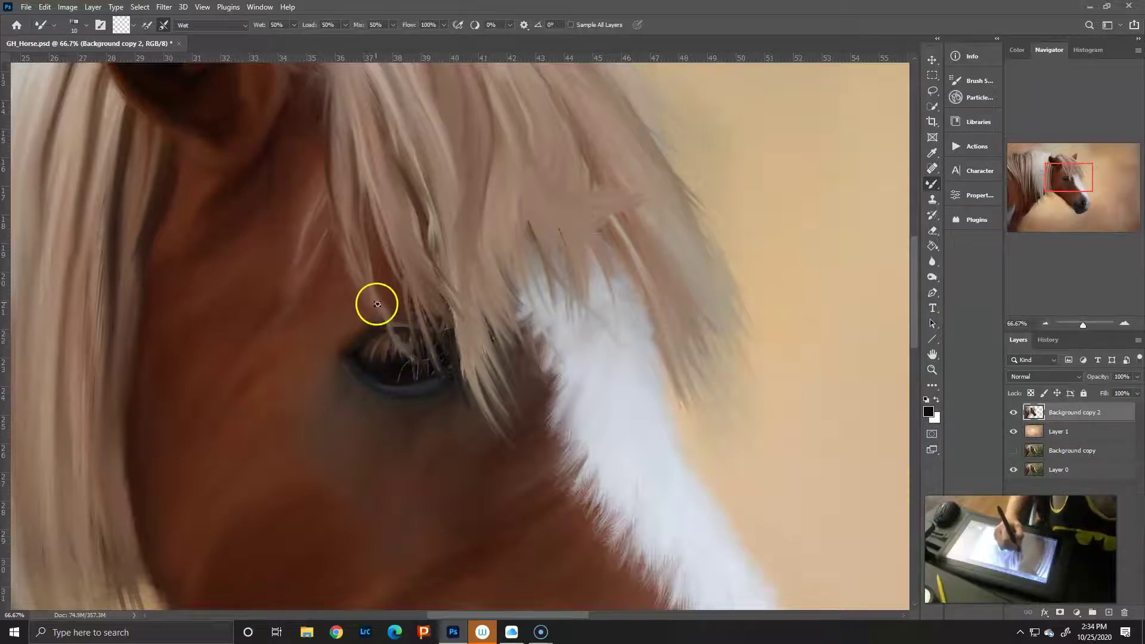
pyautogui.moveTo(434, 389); pyautogui.dragTo(400, 385)
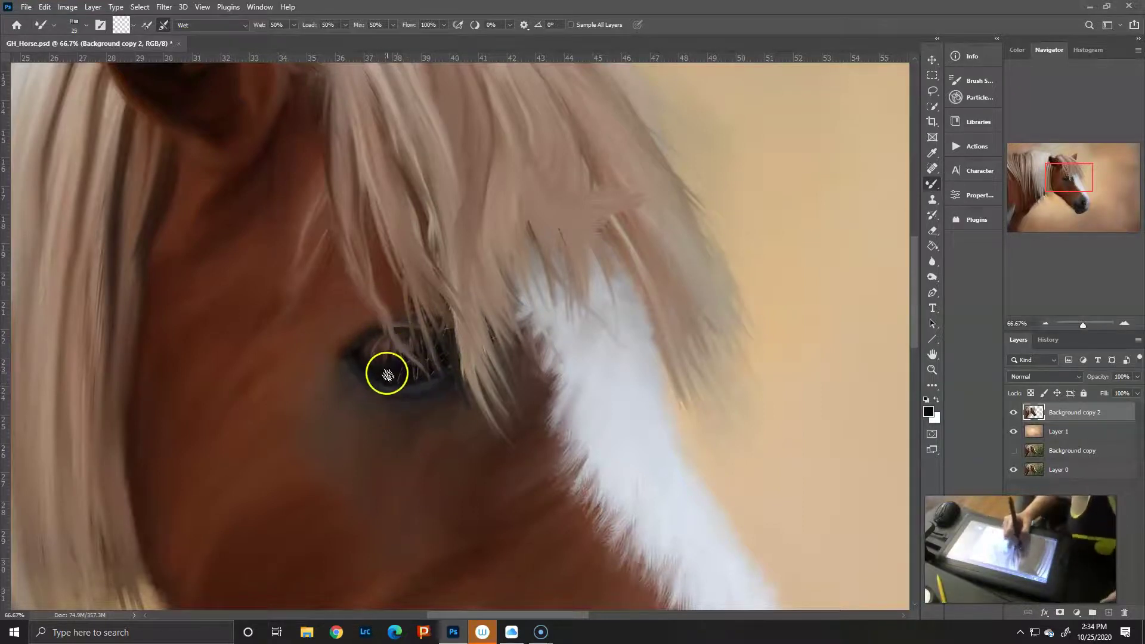
# - Sample dark brown from the cheek with the Brush Tool, then return to the Mixer Brush
pyautogui.rightClick(932, 184)
pyautogui.click(972, 179)
pyautogui.press(']')
pyautogui.press(']')
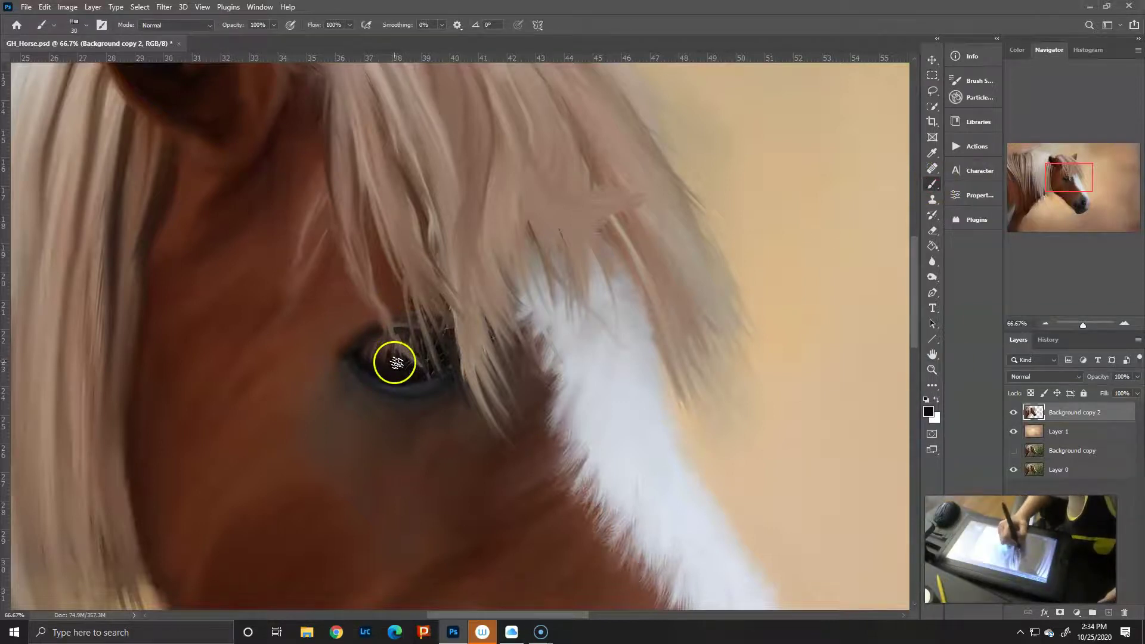
pyautogui.keyDown('alt'); pyautogui.click(396, 512); pyautogui.keyUp('alt')
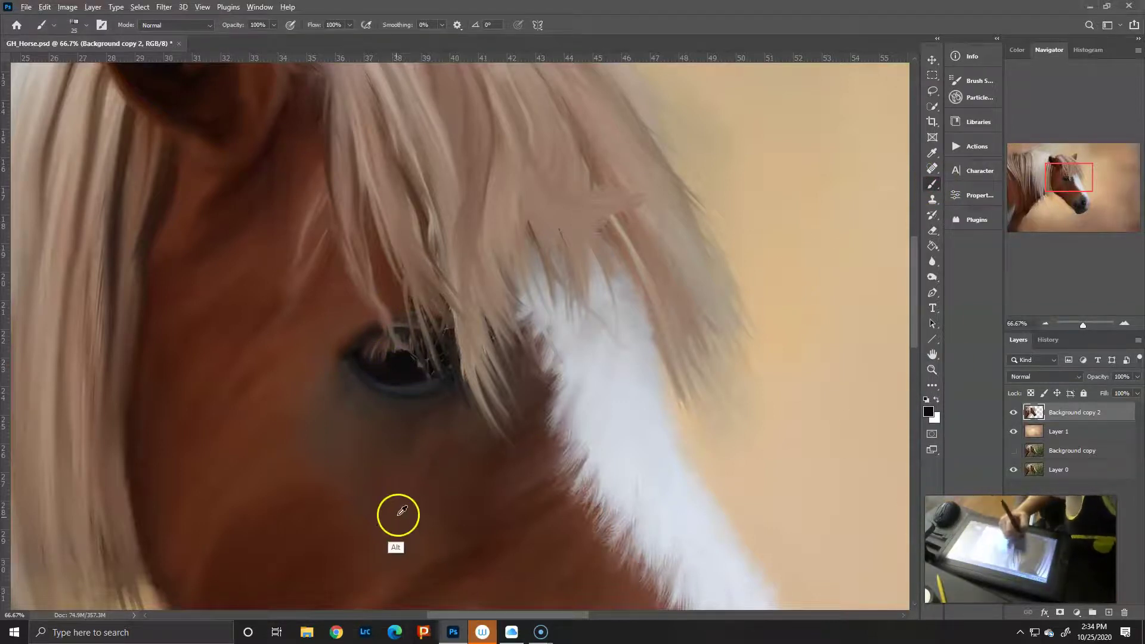
pyautogui.rightClick(932, 184)
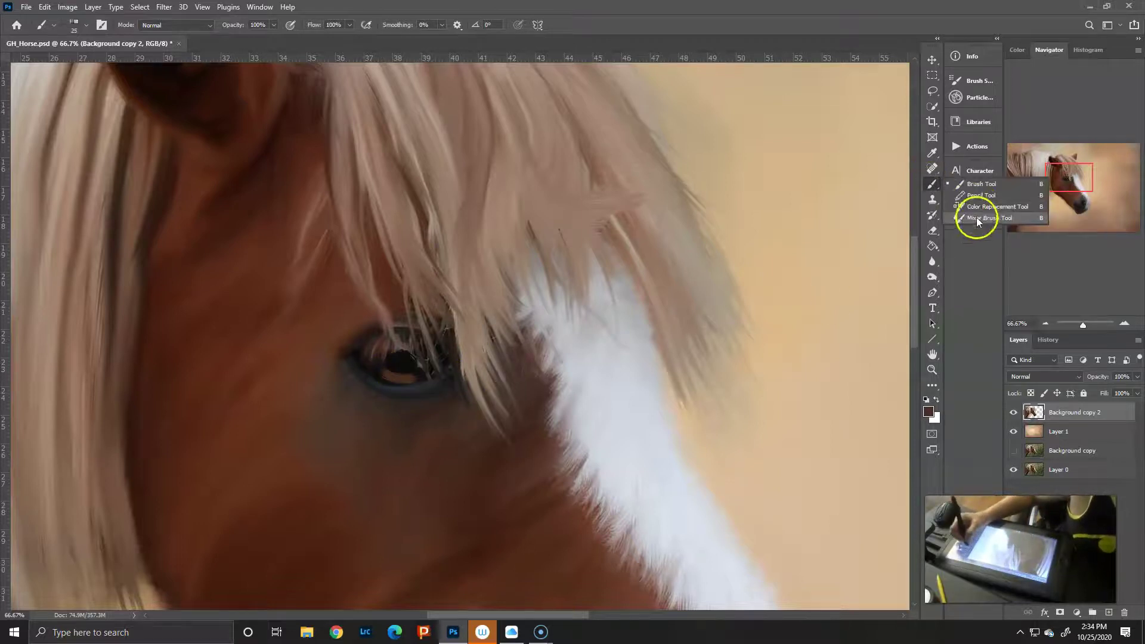
pyautogui.click(976, 218)
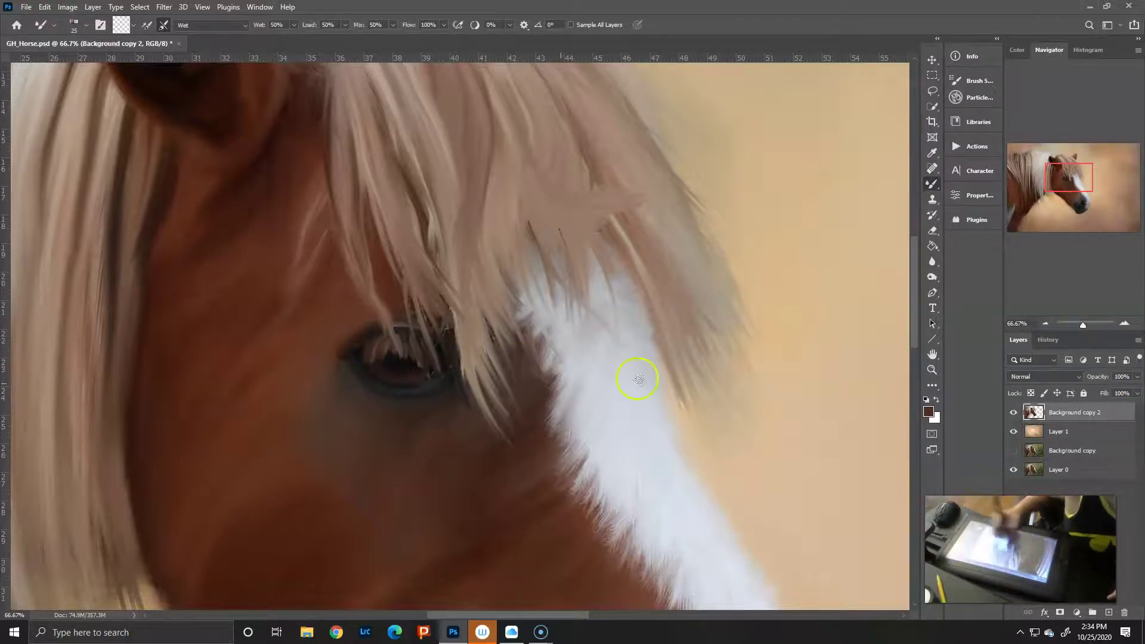
# - Set up a small Burn tool, then resize the Mixer Brush for fine work around the eye
pyautogui.rightClick(931, 277)
pyautogui.click(975, 289)
pyautogui.press('[')
pyautogui.press('[')
pyautogui.press('[')
pyautogui.press('[')
pyautogui.press('[')
pyautogui.press('[')
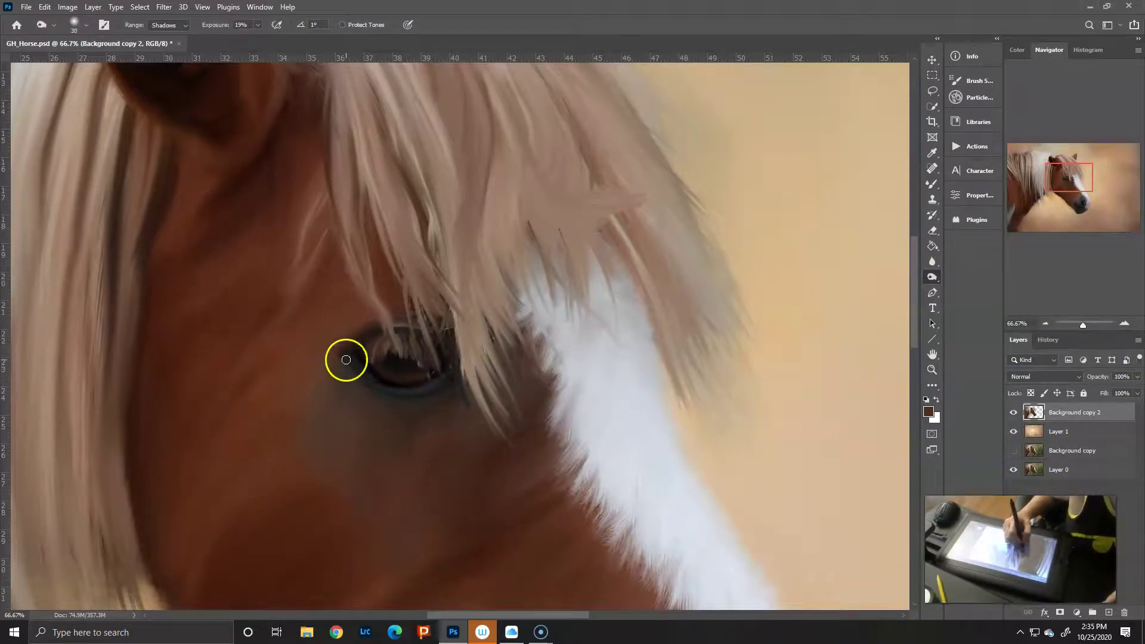
pyautogui.press('b')
pyautogui.press('[')
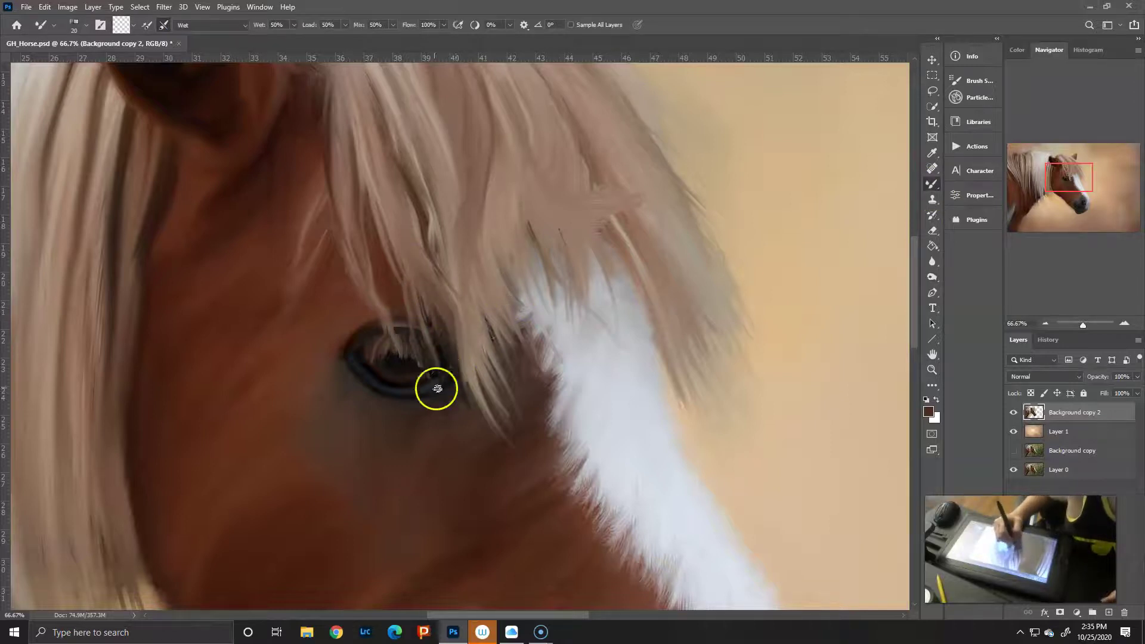
pyautogui.press('[')
pyautogui.press('[')
pyautogui.press('[')
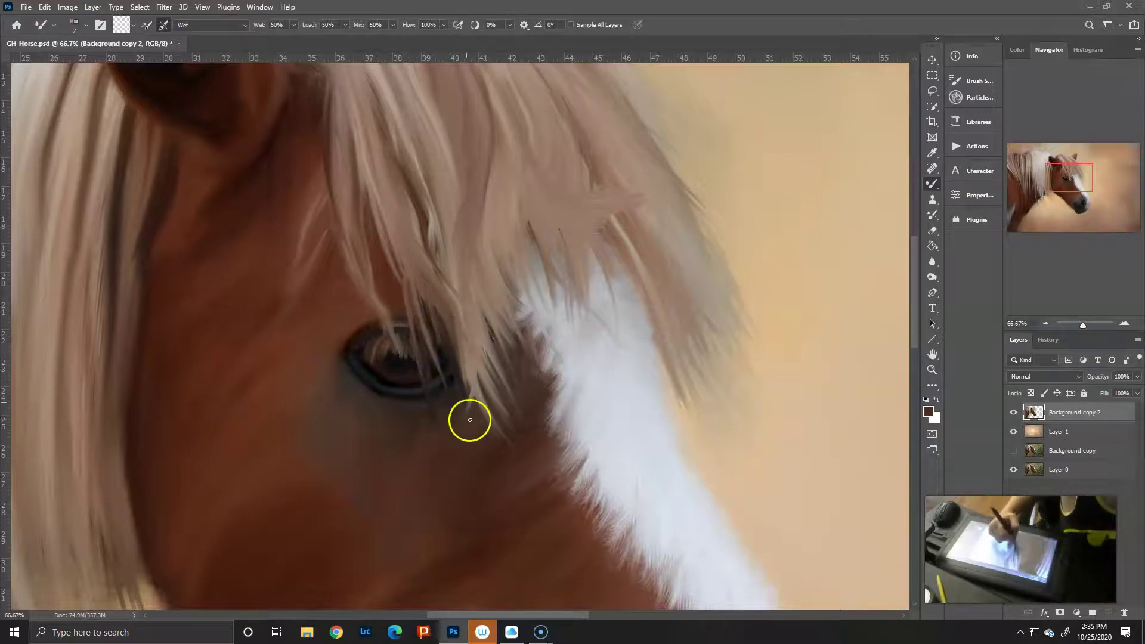
pyautogui.press(']')
pyautogui.press(']')
pyautogui.press(']')
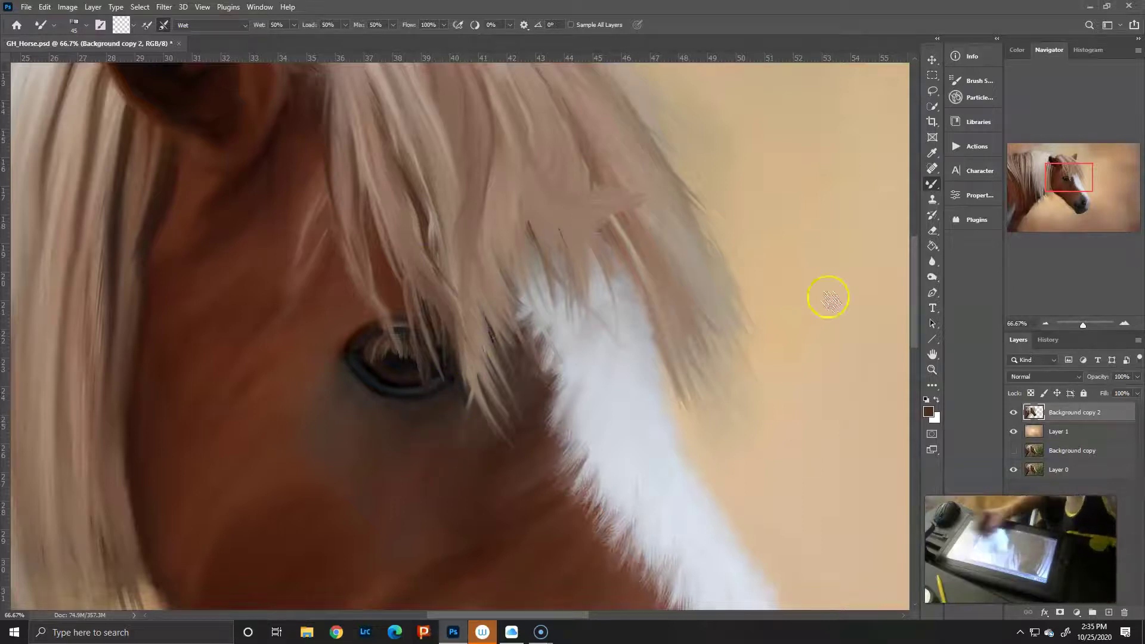
# - Switch to the plain Brush Tool and look over its brush presets
pyautogui.rightClick(934, 187)
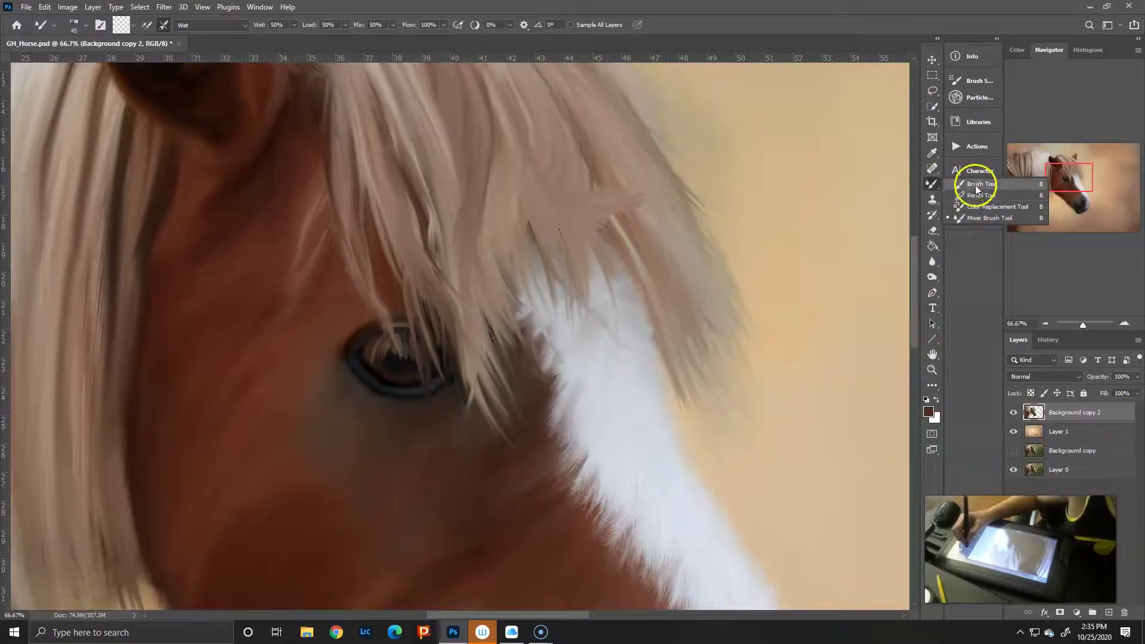
pyautogui.click(975, 185)
pyautogui.click(74, 25)
pyautogui.press('Escape')
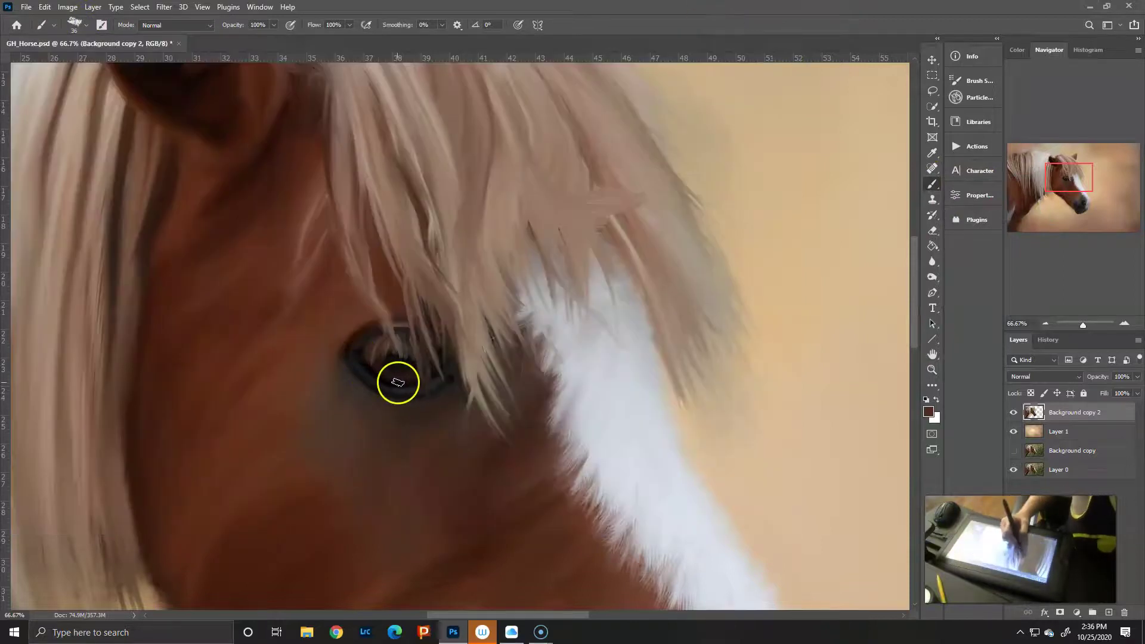
# - Set a light pinkish beige paint colour and return to a smaller Mixer Brush
pyautogui.click(928, 411)
pyautogui.click(825, 133)
pyautogui.press('Return')
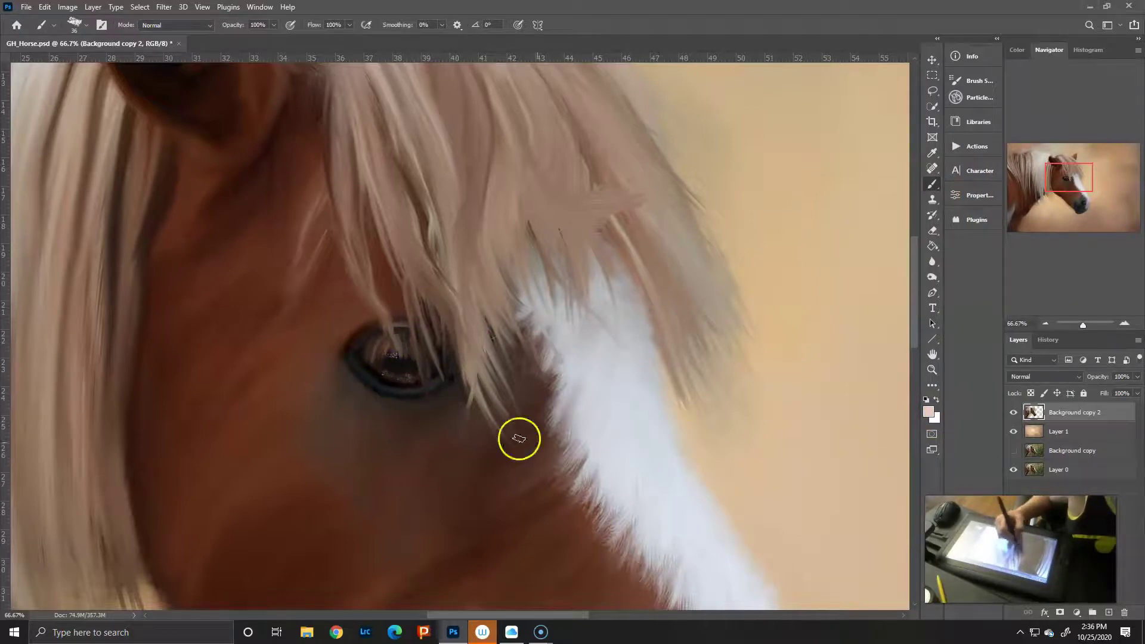
pyautogui.rightClick(932, 184)
pyautogui.click(978, 220)
pyautogui.press('[')
pyautogui.press('[')
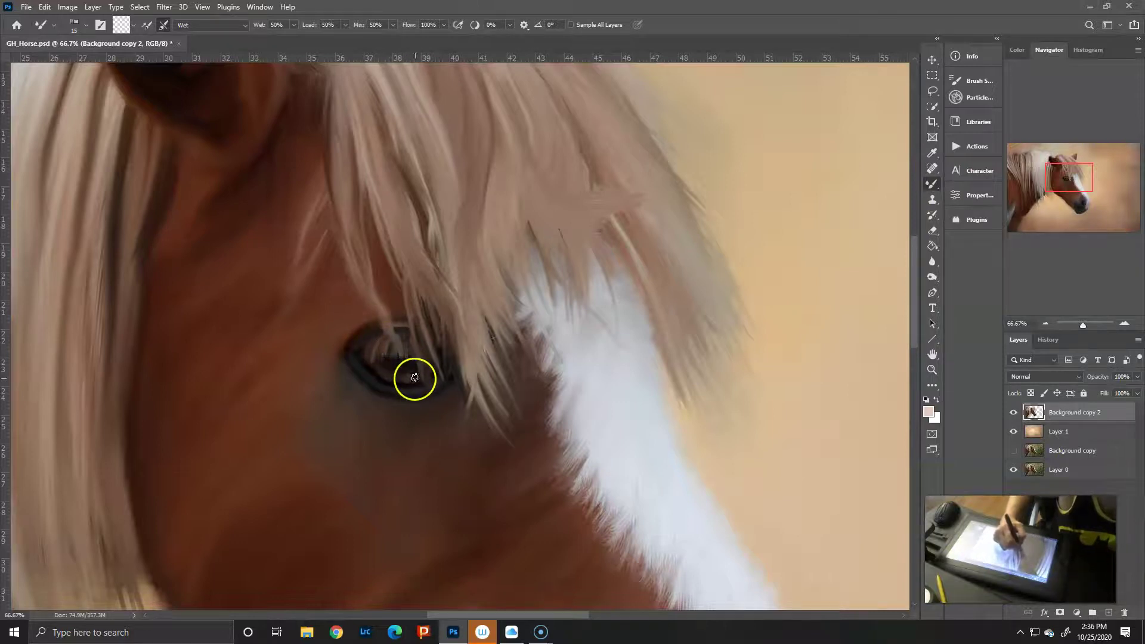
# - Zoom to 100% on the eye and darken the shadows around it with the Burn tool
pyautogui.hotkey('ctrl', '-')
pyautogui.hotkey('ctrl', '-')
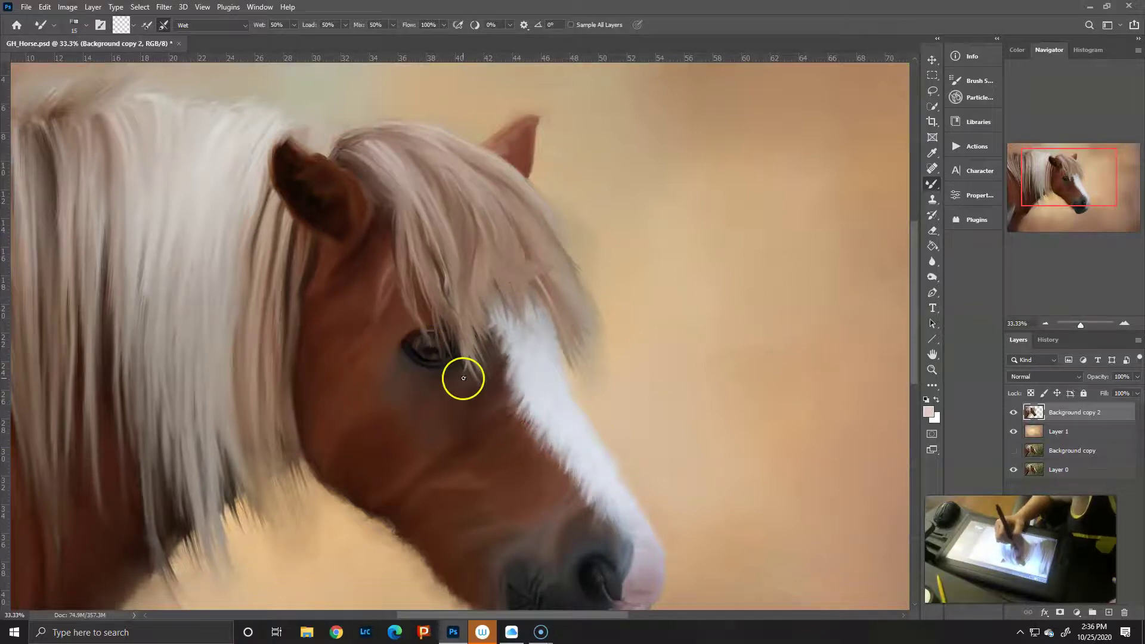
pyautogui.hotkey('ctrl', '1')
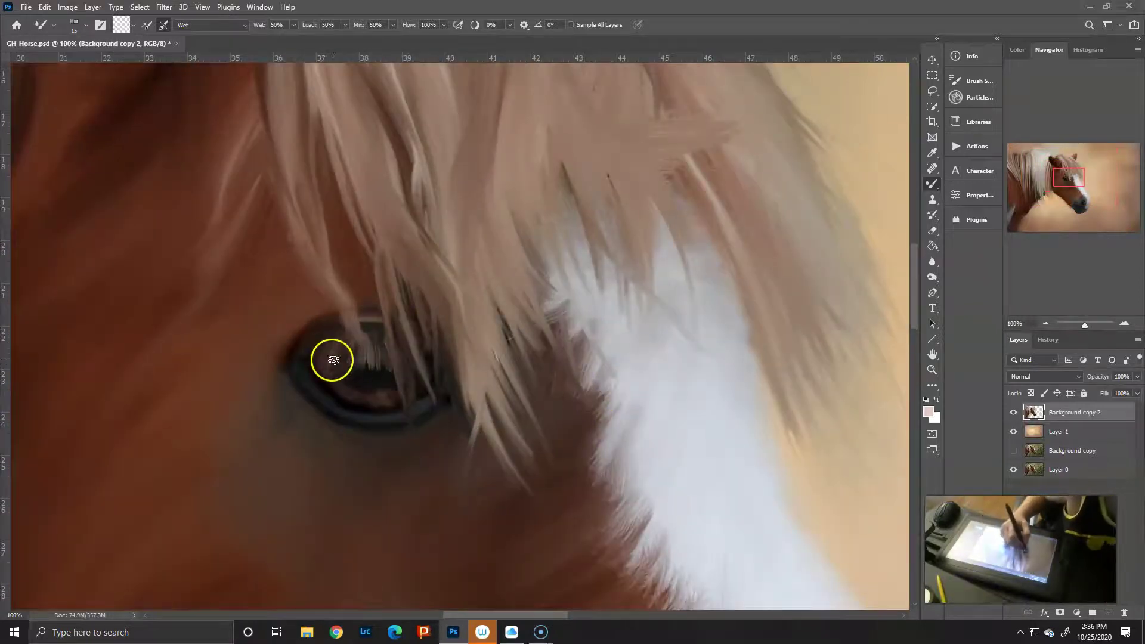
pyautogui.click(932, 277)
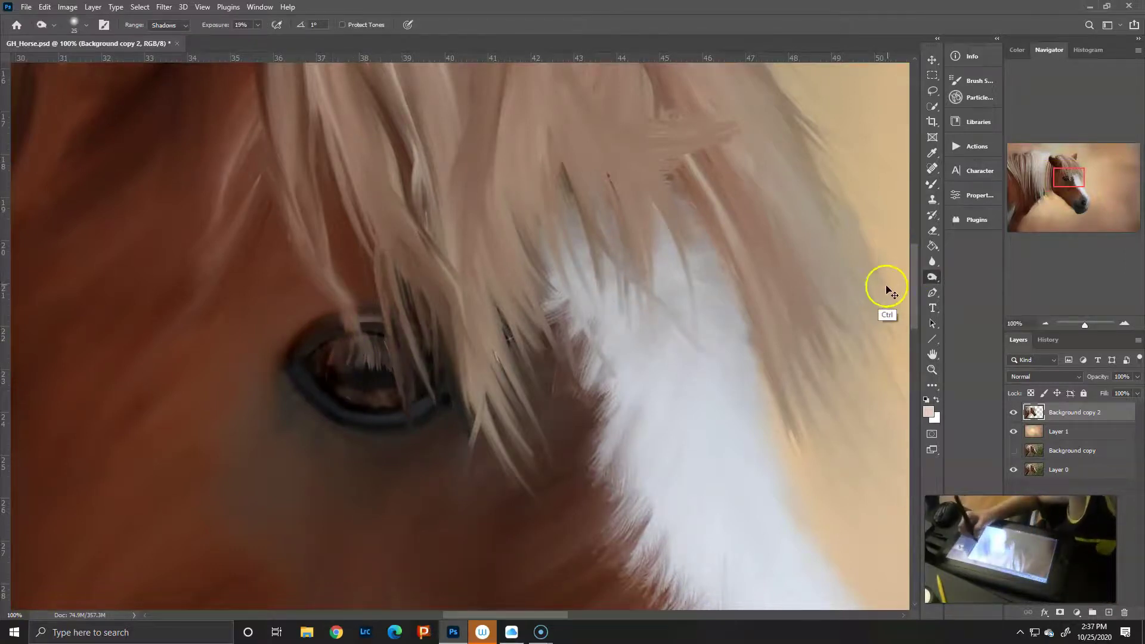
pyautogui.press('b')
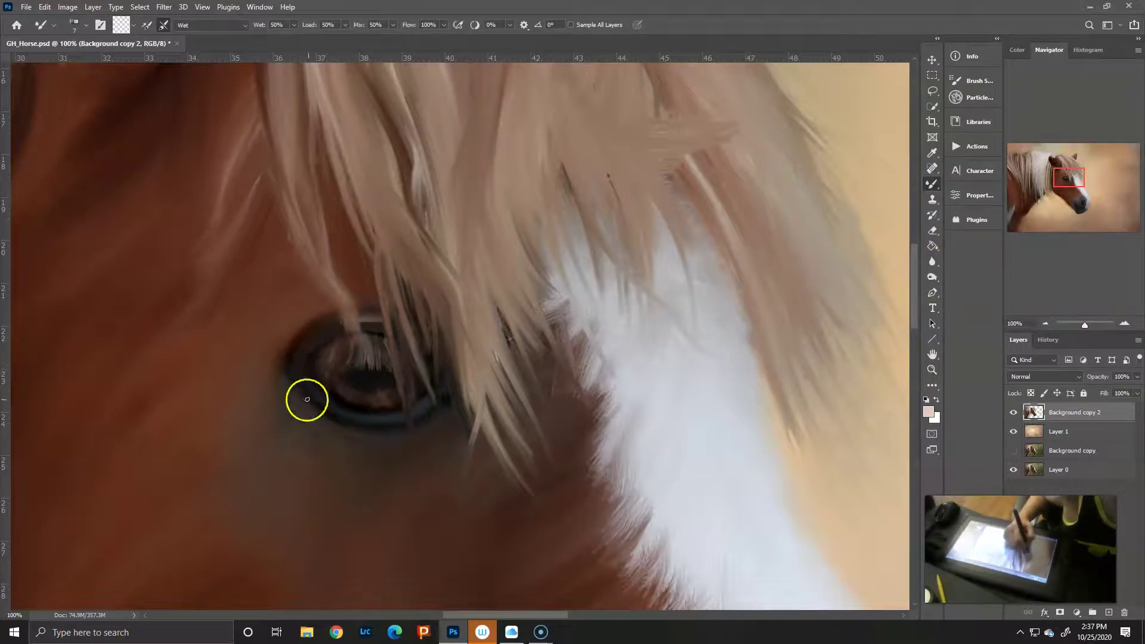
# - Paint light hair strands across the eye and a soft highlight in the upper iris
pyautogui.moveTo(351, 351); pyautogui.dragTo(358, 340)
pyautogui.moveTo(346, 388); pyautogui.dragTo(341, 396)
pyautogui.press(']')
pyautogui.press(']')
pyautogui.press(']')
pyautogui.moveTo(332, 369); pyautogui.dragTo(383, 396)
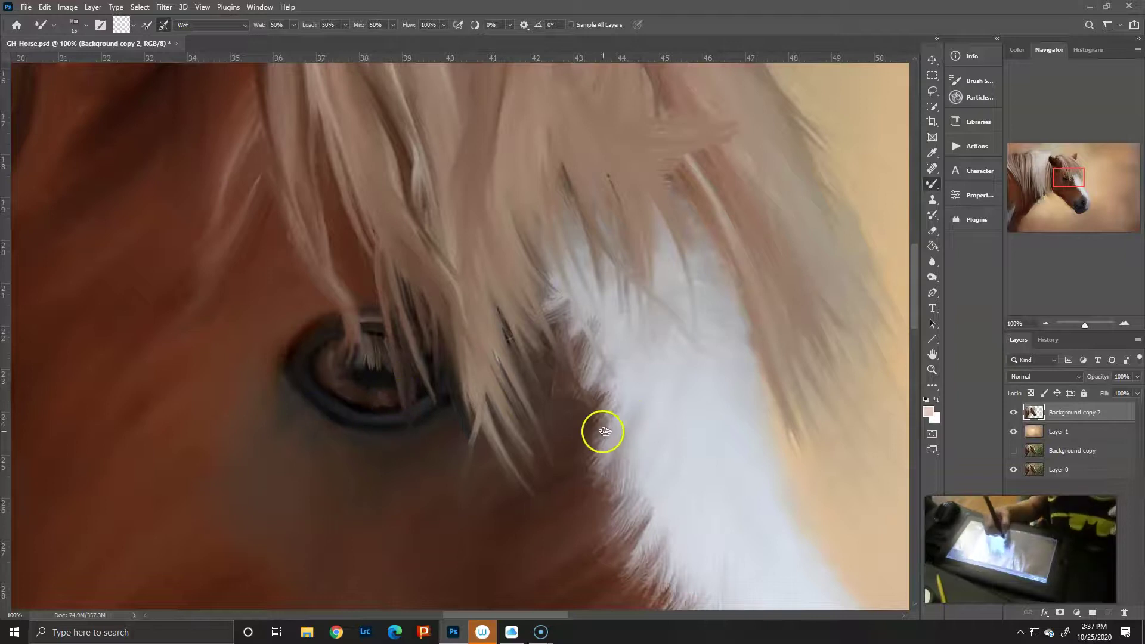
pyautogui.hotkey('ctrl', '-')
pyautogui.hotkey('ctrl', '-')
pyautogui.hotkey('ctrl', '-')
pyautogui.rightClick(931, 184)
# - Dab a small catchlight into the eye with the plain Brush Tool
pyautogui.click(969, 188)
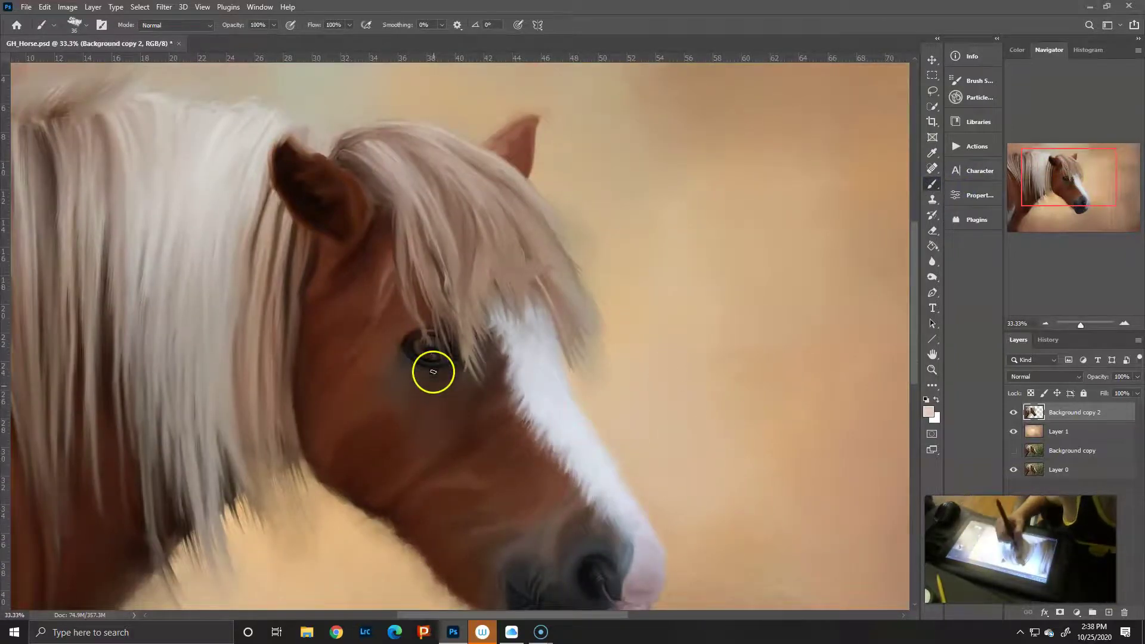
pyautogui.click(430, 356)
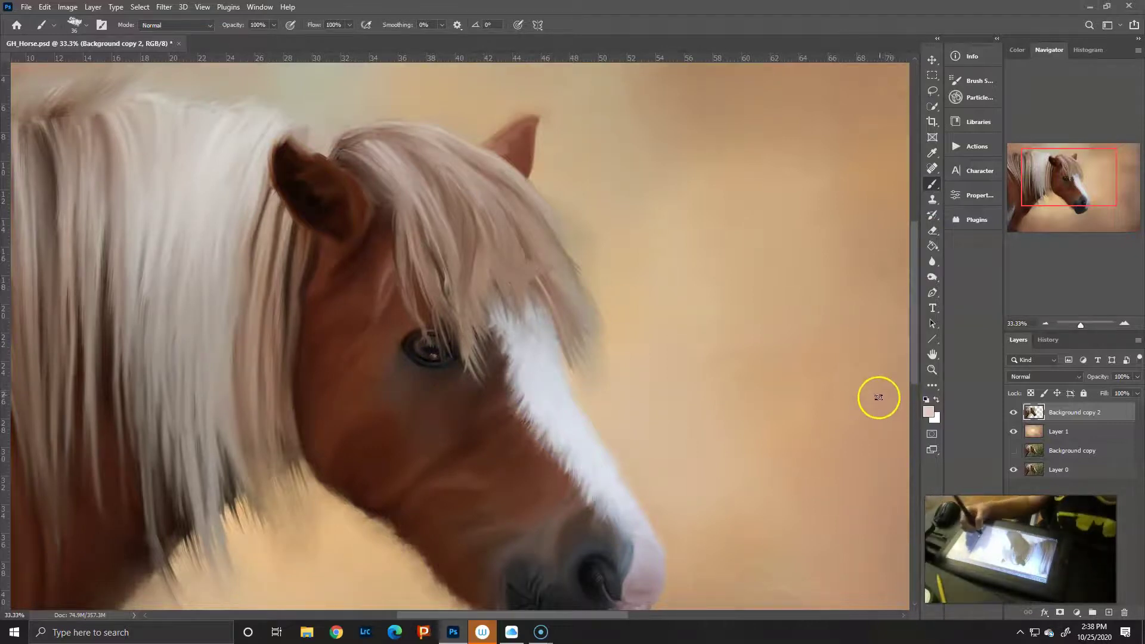
pyautogui.scroll(-3, 876, 401)
# - Darken the nostril and lower muzzle with grey paint at 27% flow
pyautogui.click(928, 412)
pyautogui.click(1078, 123)
pyautogui.click(342, 27)
pyautogui.write('27')
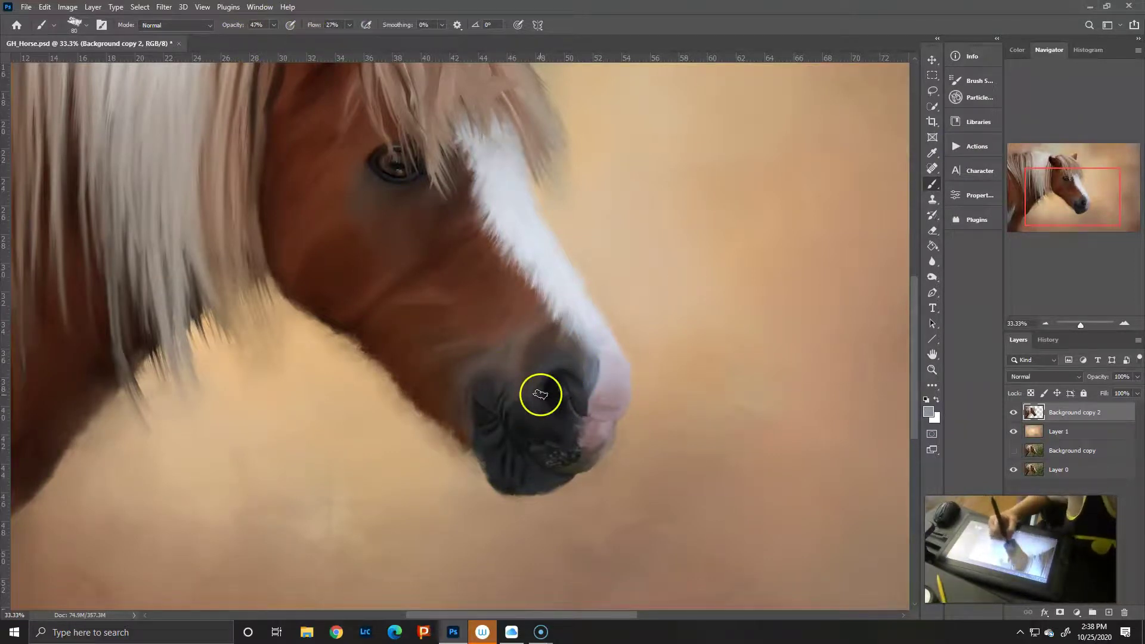
pyautogui.moveTo(542, 384); pyautogui.dragTo(564, 431)
pyautogui.moveTo(546, 387)
pyautogui.mouseDown()
pyautogui.moveTo(485, 398)
pyautogui.moveTo(519, 469)
pyautogui.mouseUp()
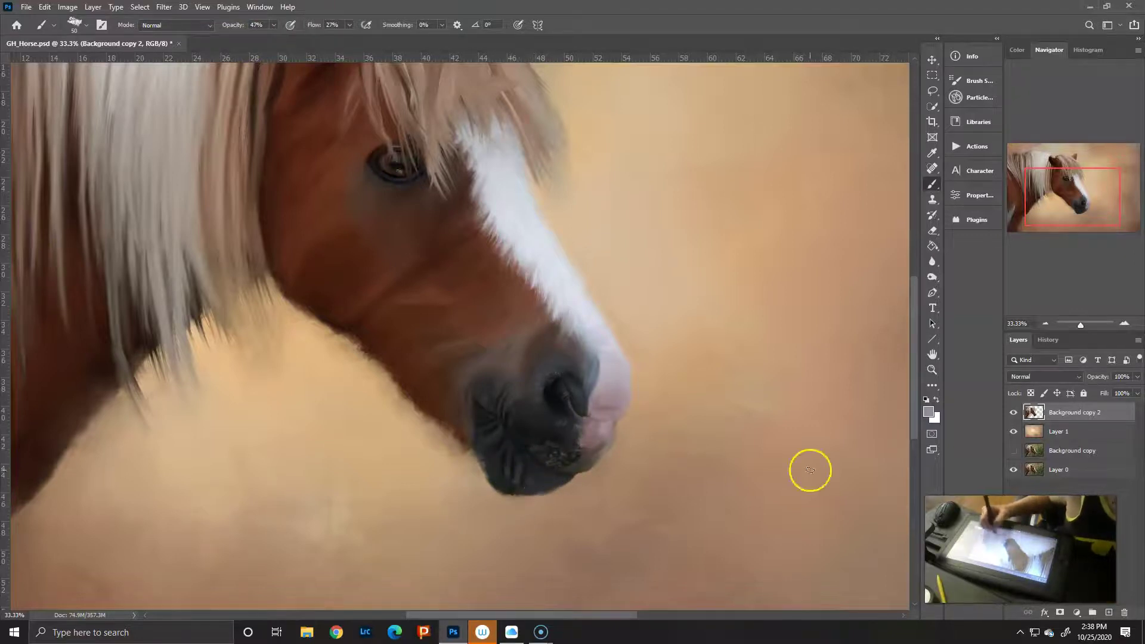
# - Recheck the paint colour and hide the painted layers to compare with the original photo
pyautogui.click(928, 412)
pyautogui.click(1081, 121)
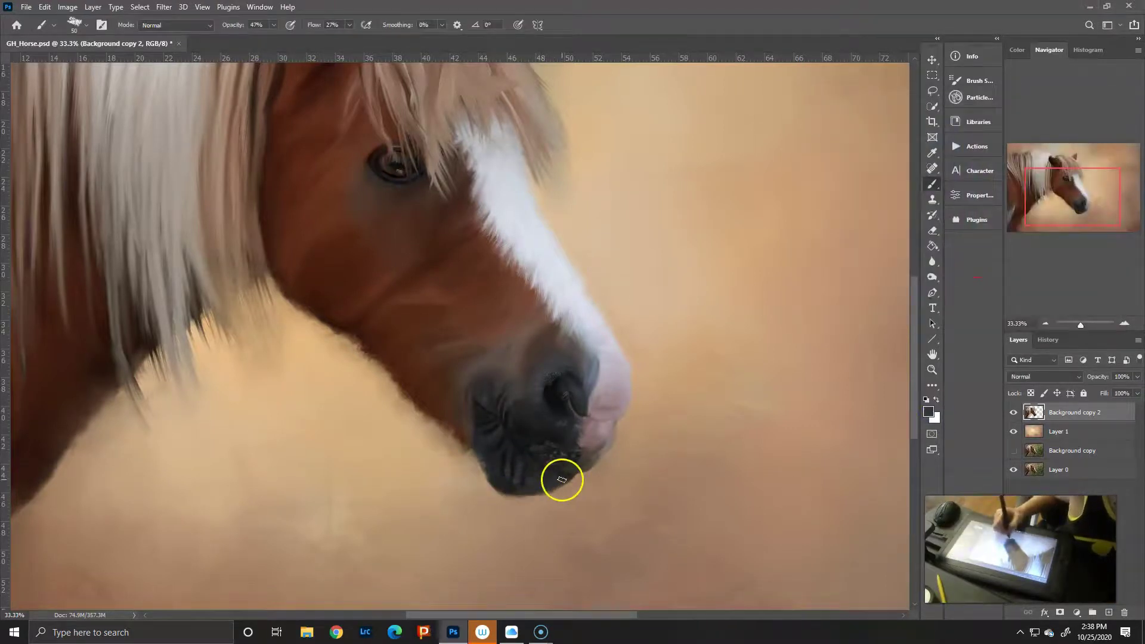
pyautogui.click(929, 411)
pyautogui.click(1081, 120)
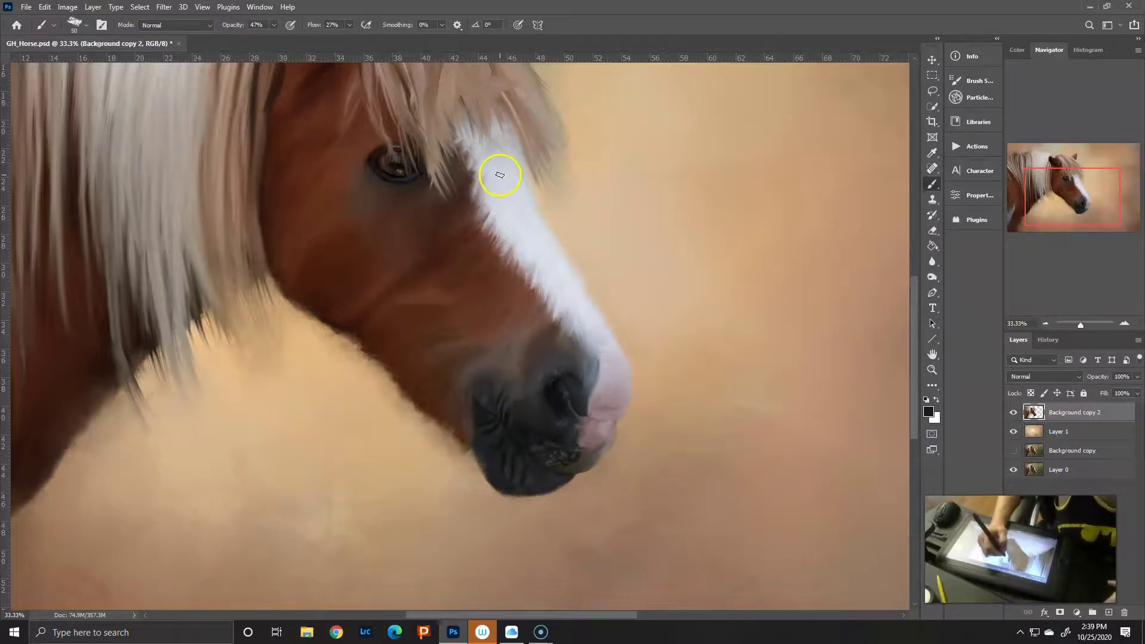
pyautogui.scroll(3, 499, 175)
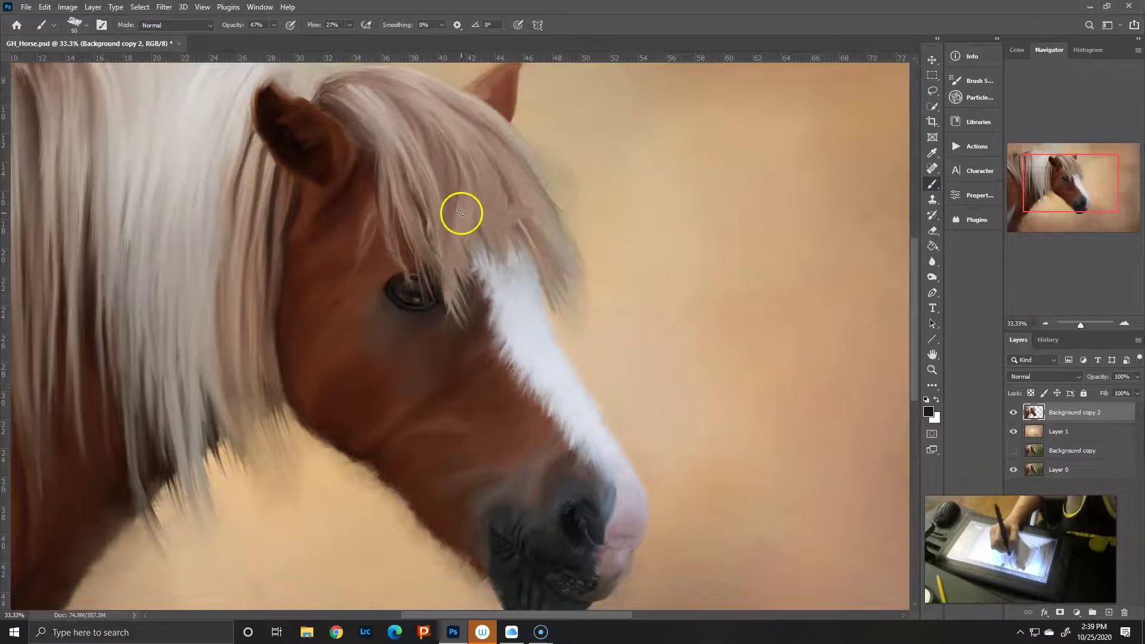
pyautogui.click(1014, 431)
pyautogui.click(1014, 412)
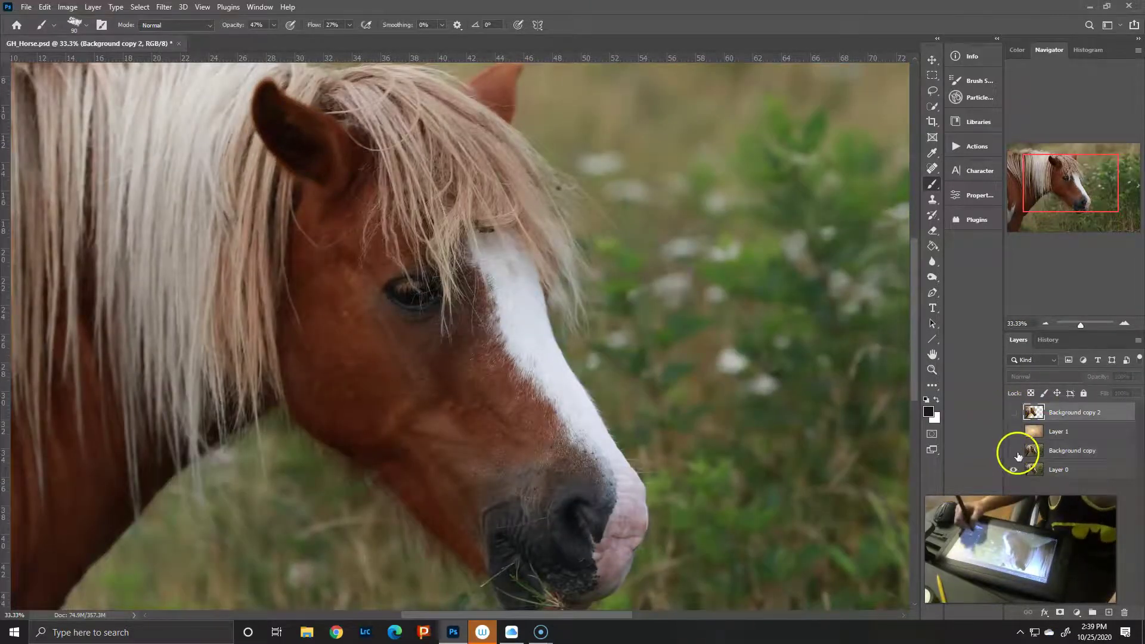
pyautogui.click(1014, 412)
pyautogui.click(1013, 412)
pyautogui.click(1014, 412)
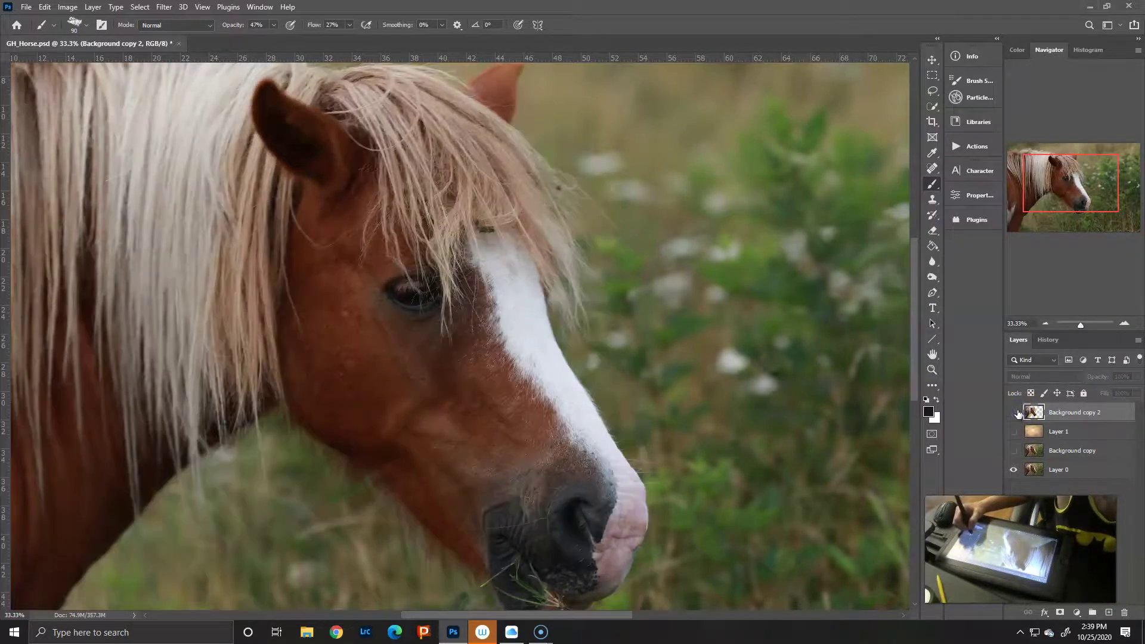
pyautogui.moveTo(1014, 431); pyautogui.dragTo(1014, 450)
pyautogui.click(1013, 412)
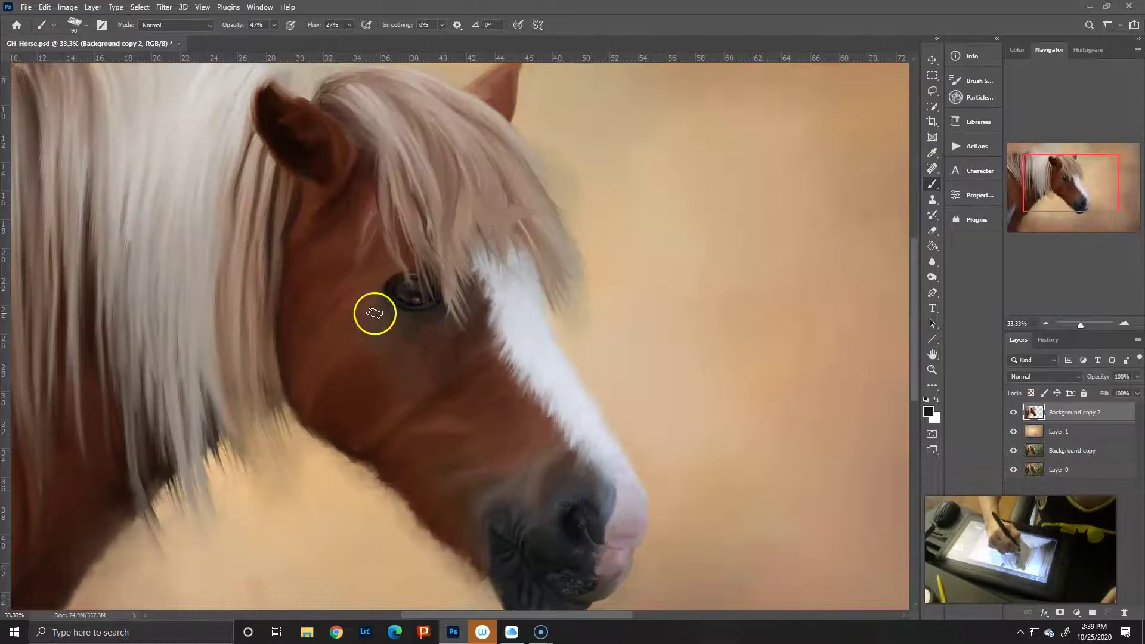
pyautogui.click(1013, 412)
pyautogui.moveTo(1013, 431)
pyautogui.mouseDown()
pyautogui.moveTo(1013, 451)
pyautogui.moveTo(1013, 412)
pyautogui.mouseUp()
pyautogui.click(1013, 450)
pyautogui.click(1013, 412)
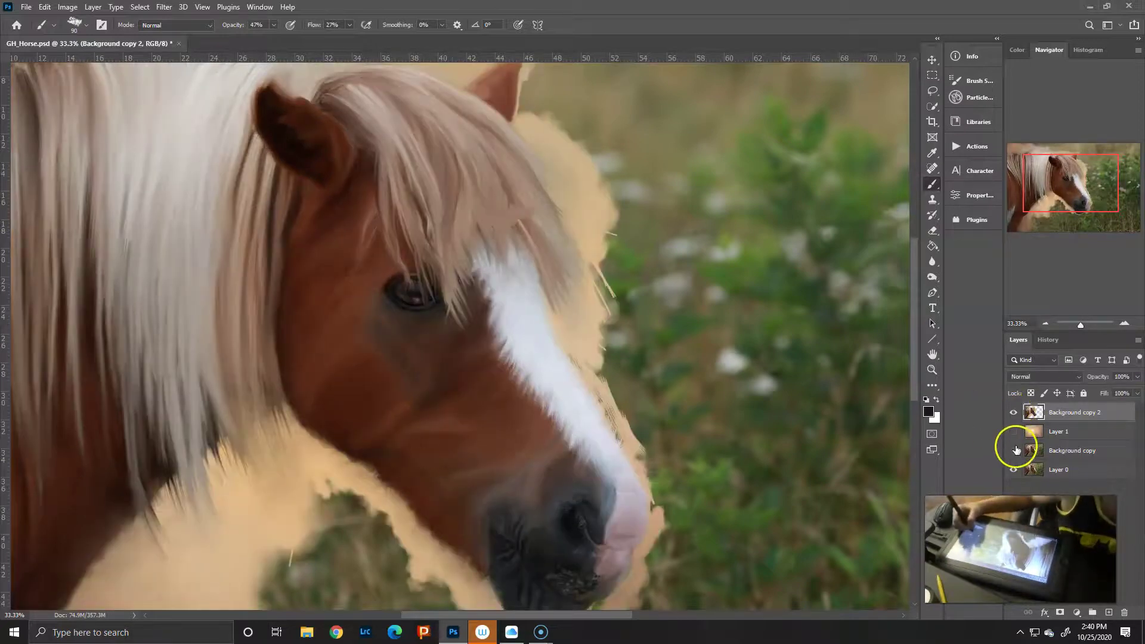
pyautogui.click(1013, 412)
pyautogui.click(1013, 412)
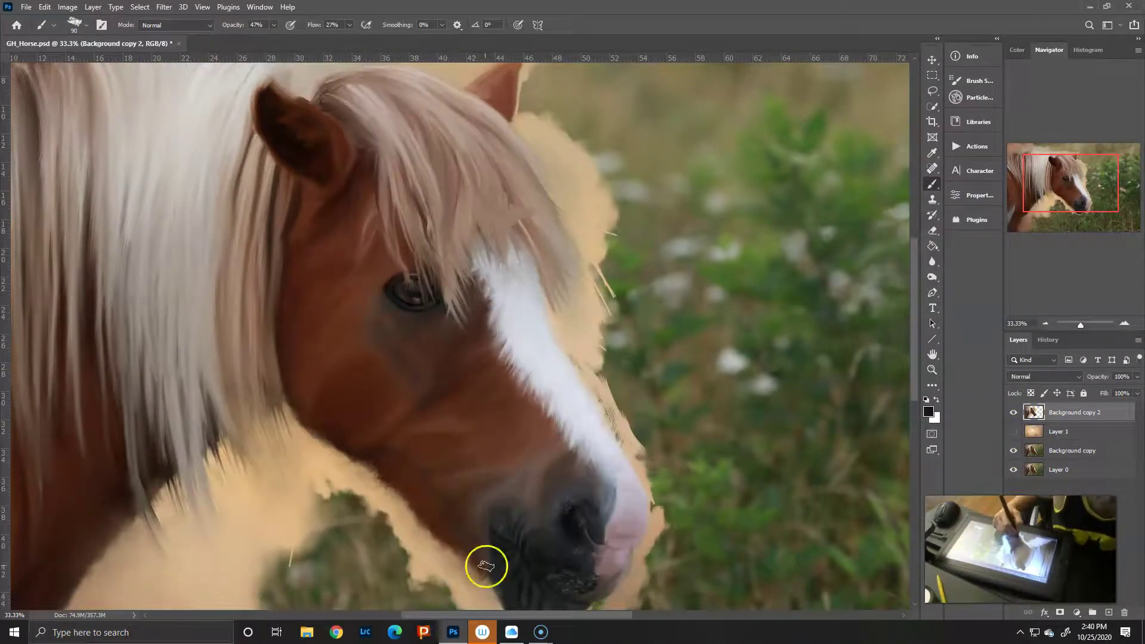
pyautogui.click(1013, 412)
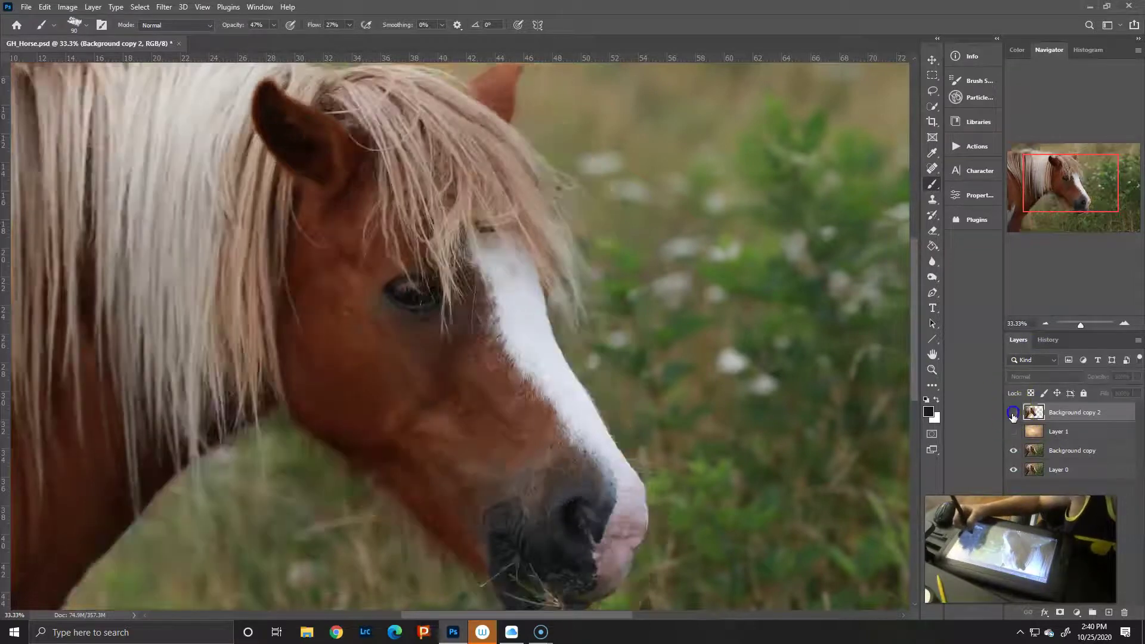
pyautogui.click(1013, 412)
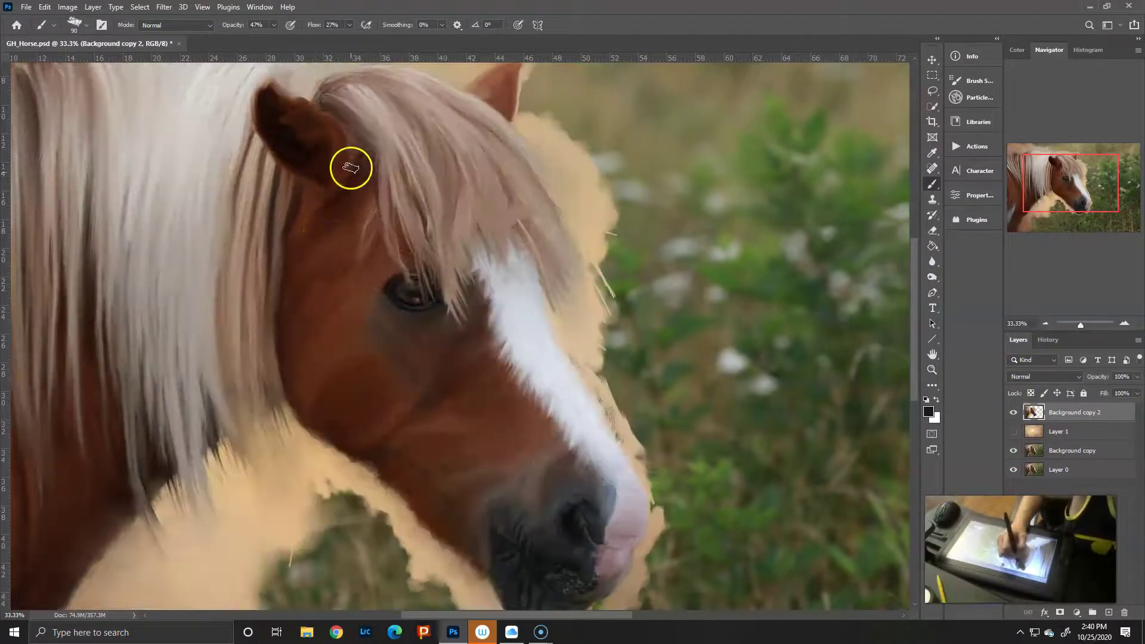
pyautogui.click(1012, 431)
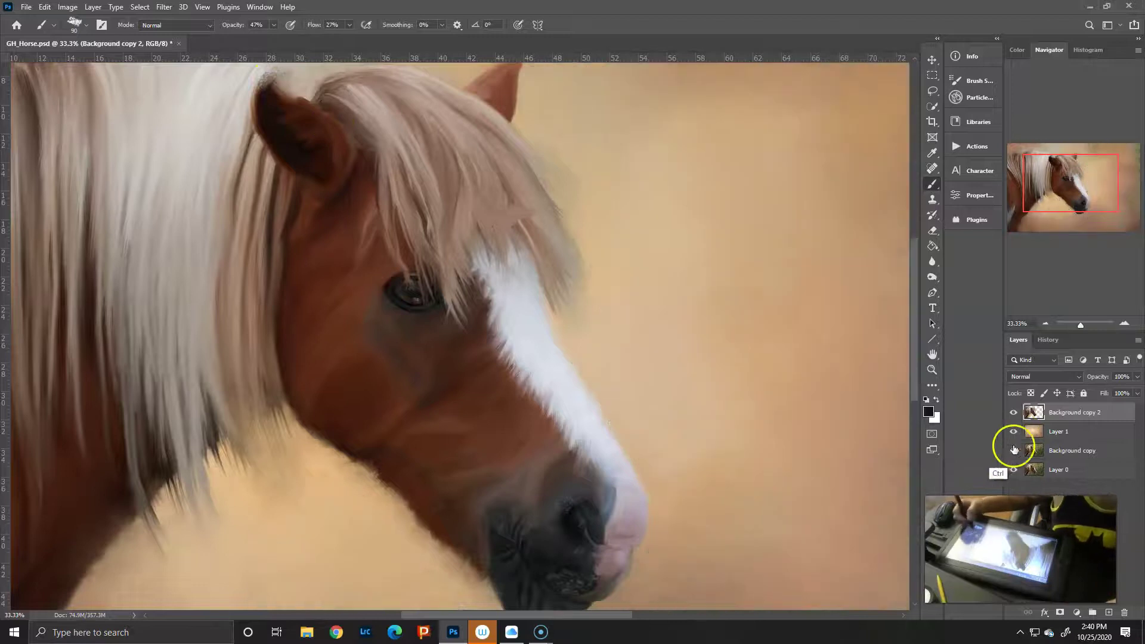
pyautogui.hotkey('ctrl', '-')
pyautogui.keyDown('alt'); pyautogui.click(345, 140); pyautogui.keyUp('alt')
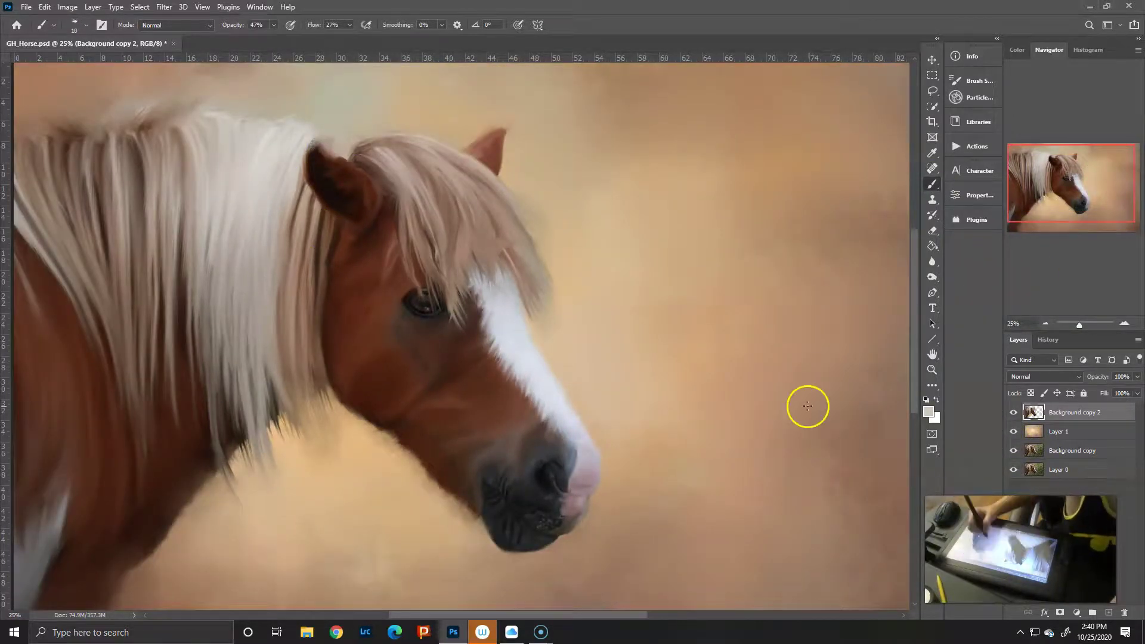
# - Confirm the light paint colour and paint fine pale strands down the mane's edge
pyautogui.click(929, 412)
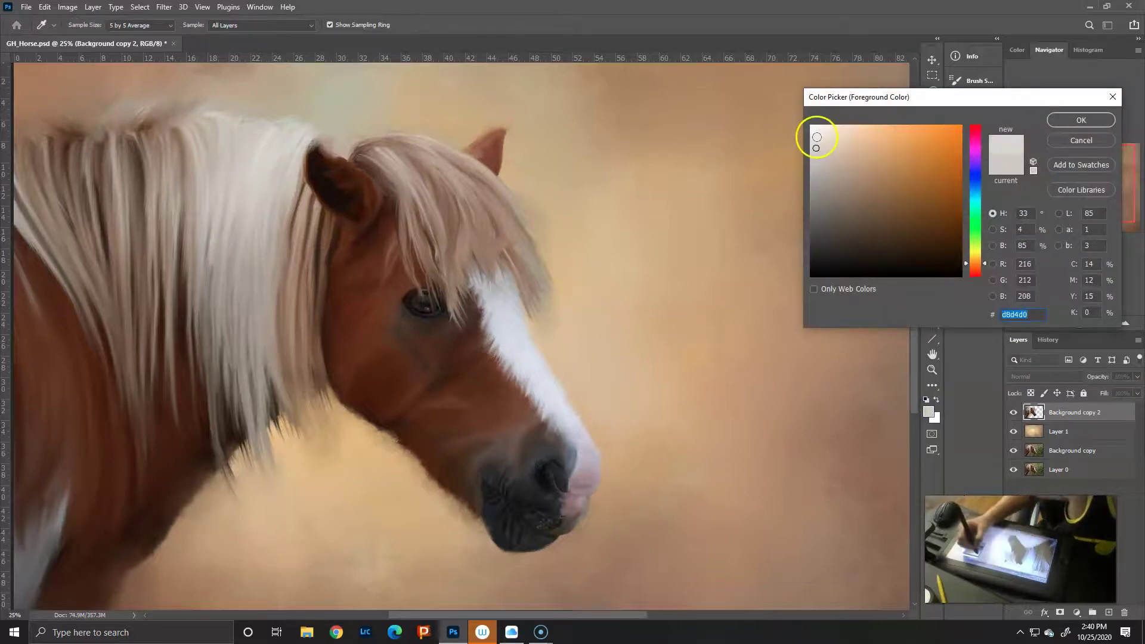
pyautogui.press('Return')
pyautogui.moveTo(213, 251); pyautogui.dragTo(237, 135)
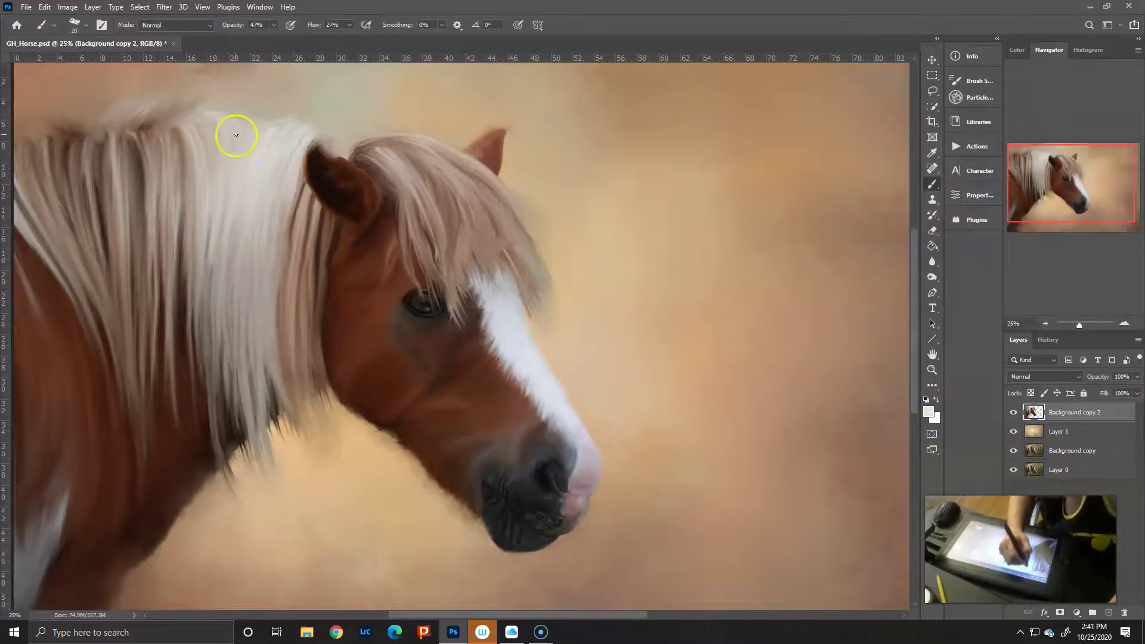
pyautogui.moveTo(219, 188); pyautogui.dragTo(209, 420)
pyautogui.press('[')
pyautogui.moveTo(218, 286); pyautogui.dragTo(216, 456)
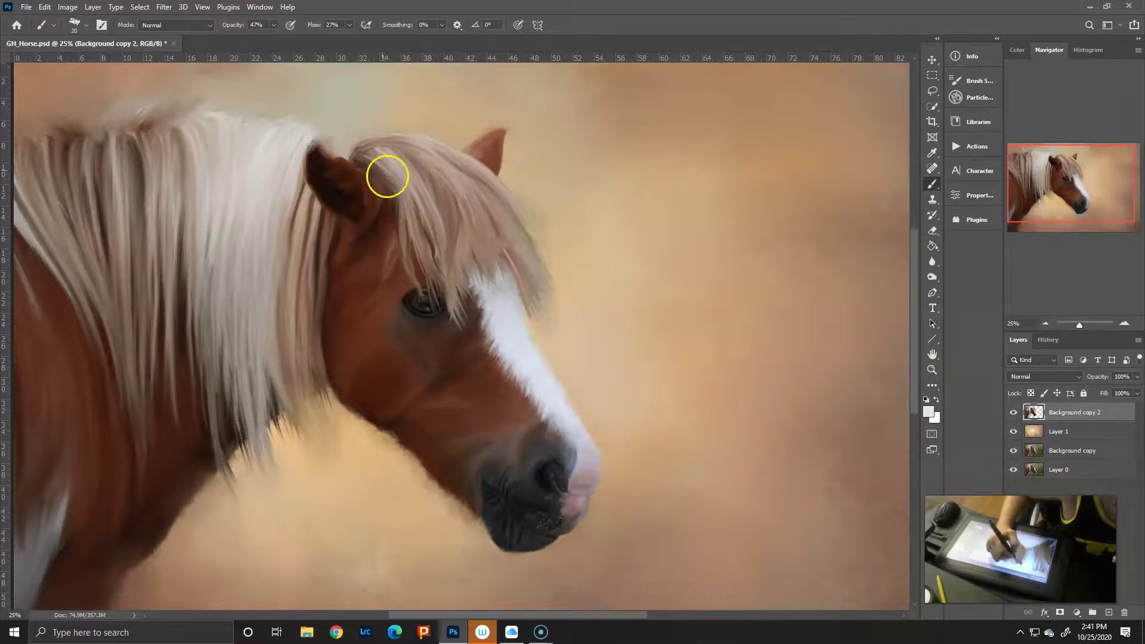
# - Add pale wisps along the forelock edge and sample its muted brown
pyautogui.moveTo(443, 236); pyautogui.dragTo(455, 300)
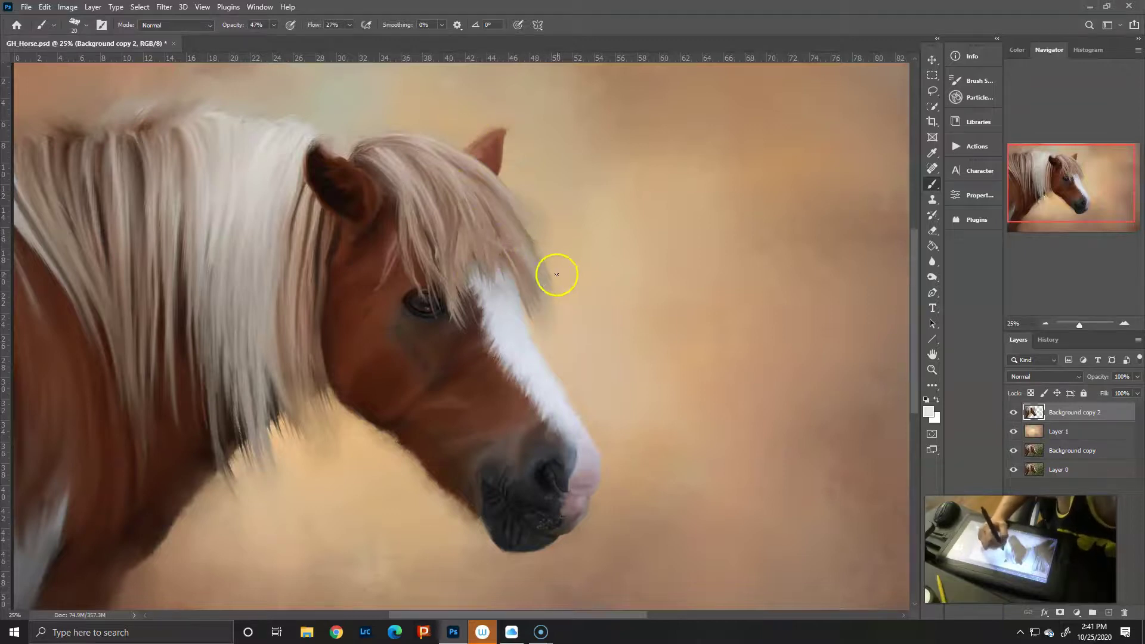
pyautogui.moveTo(556, 274); pyautogui.dragTo(535, 231)
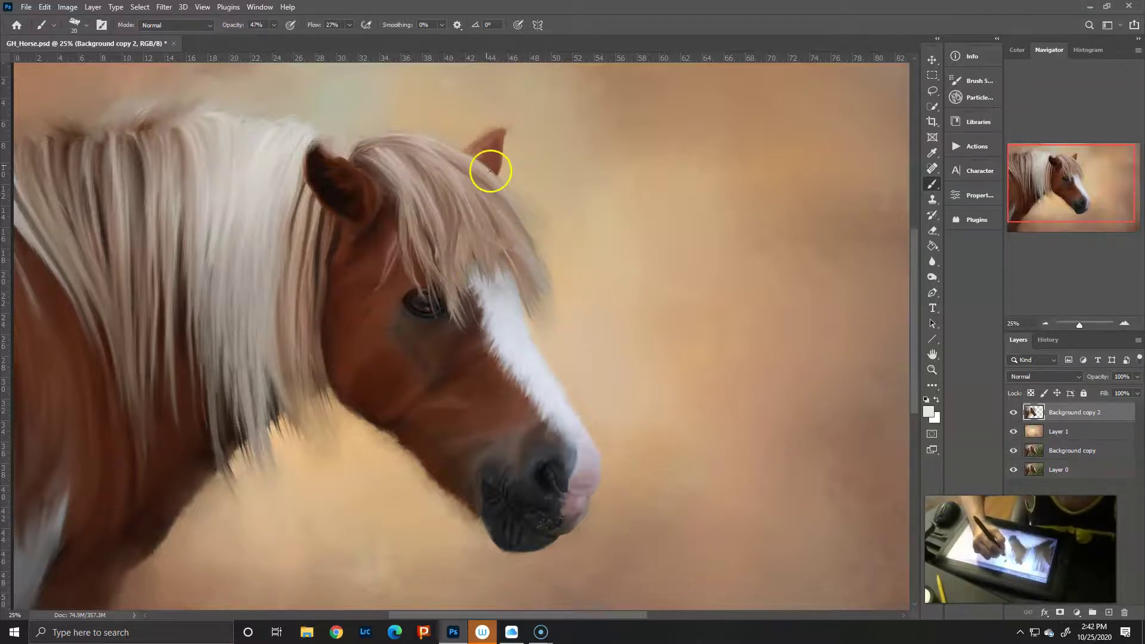
pyautogui.moveTo(496, 206); pyautogui.dragTo(541, 281)
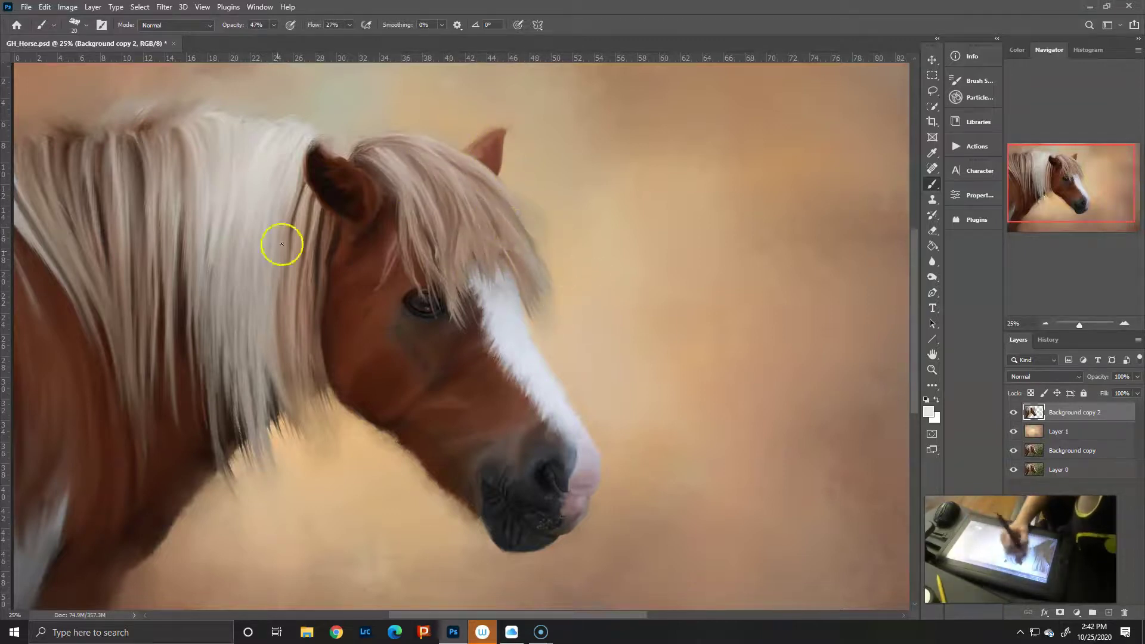
pyautogui.keyDown('alt'); pyautogui.click(508, 253); pyautogui.keyUp('alt')
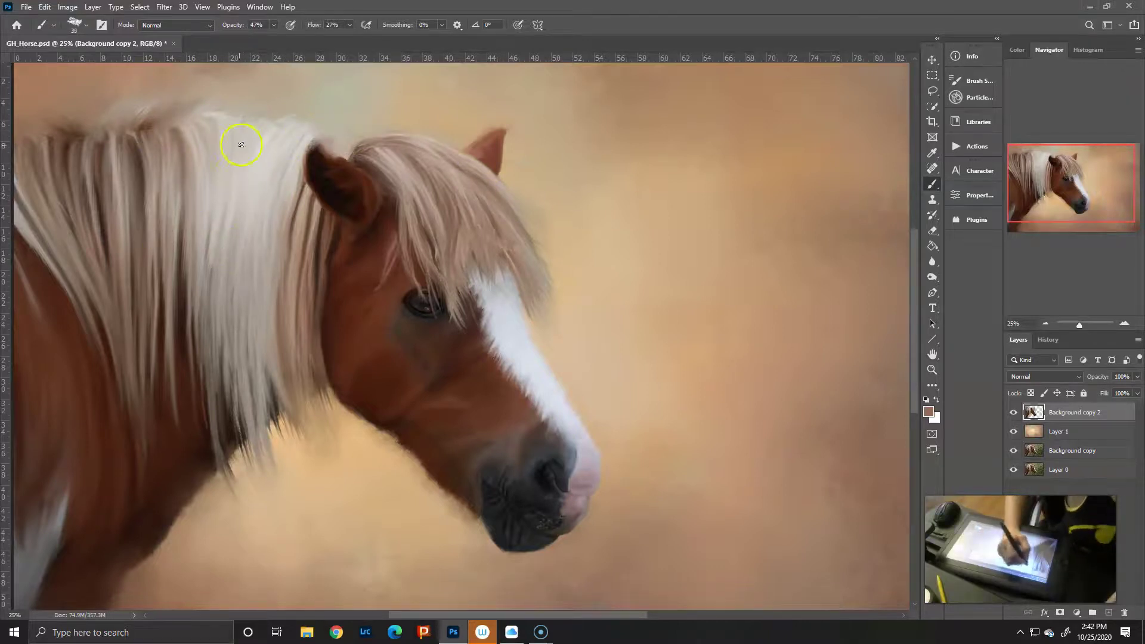
# - Resize the Mixer Brush and sample the pinkish grey beside the nostril to soften the muzzle
pyautogui.press(']')
pyautogui.press(']')
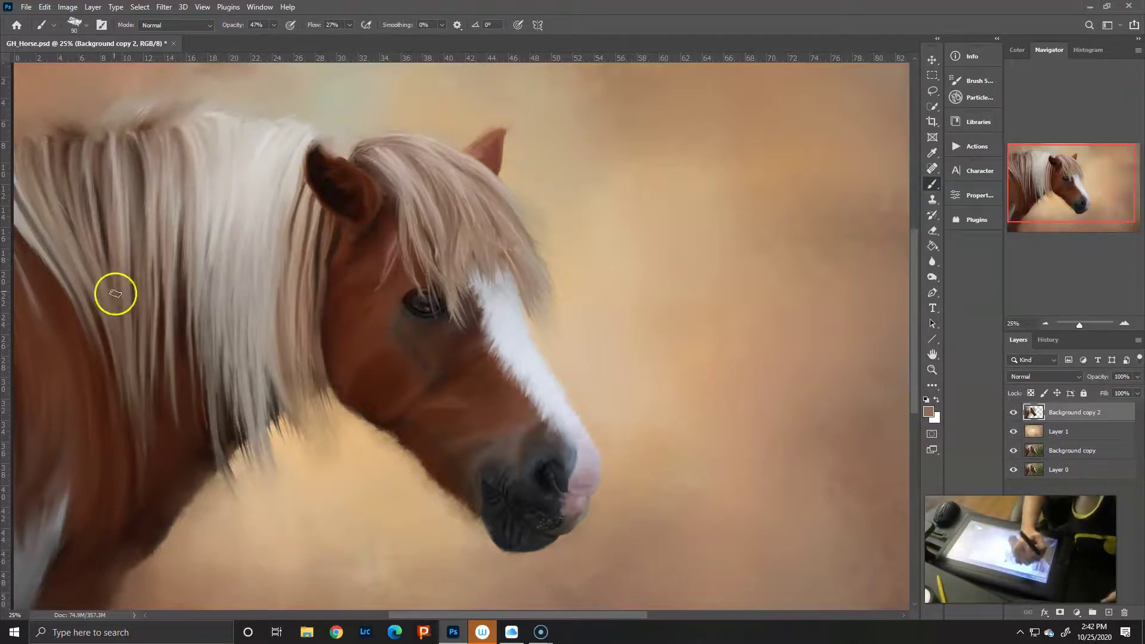
pyautogui.keyDown('alt'); pyautogui.click(400, 427); pyautogui.keyUp('alt')
pyautogui.press(']')
pyautogui.press(']')
pyautogui.press(']')
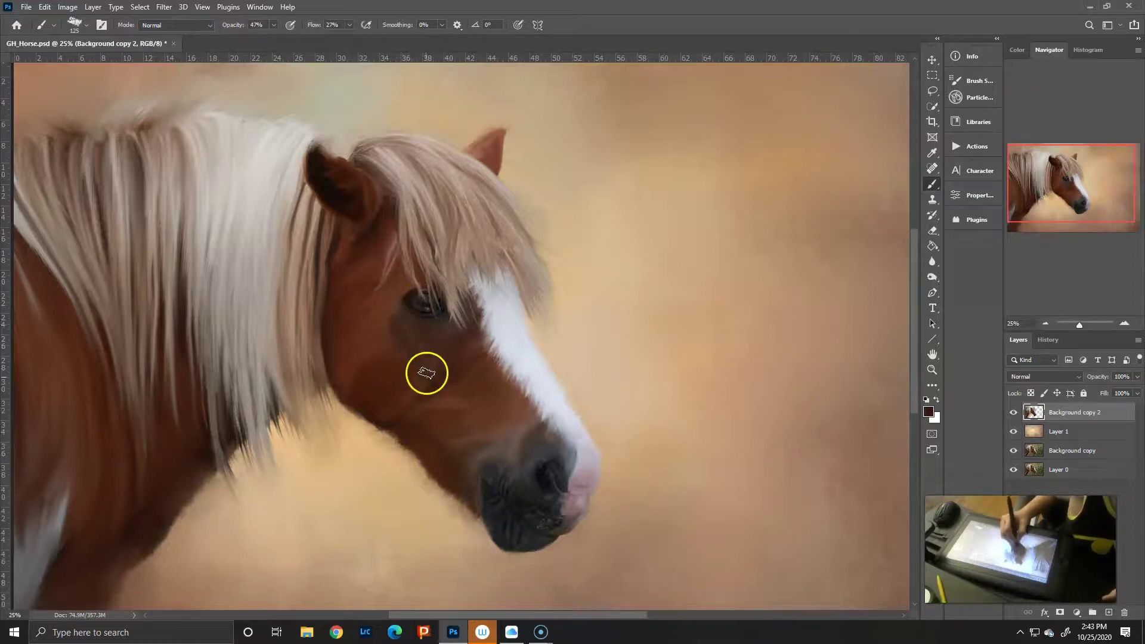
pyautogui.press('[')
pyautogui.press('[')
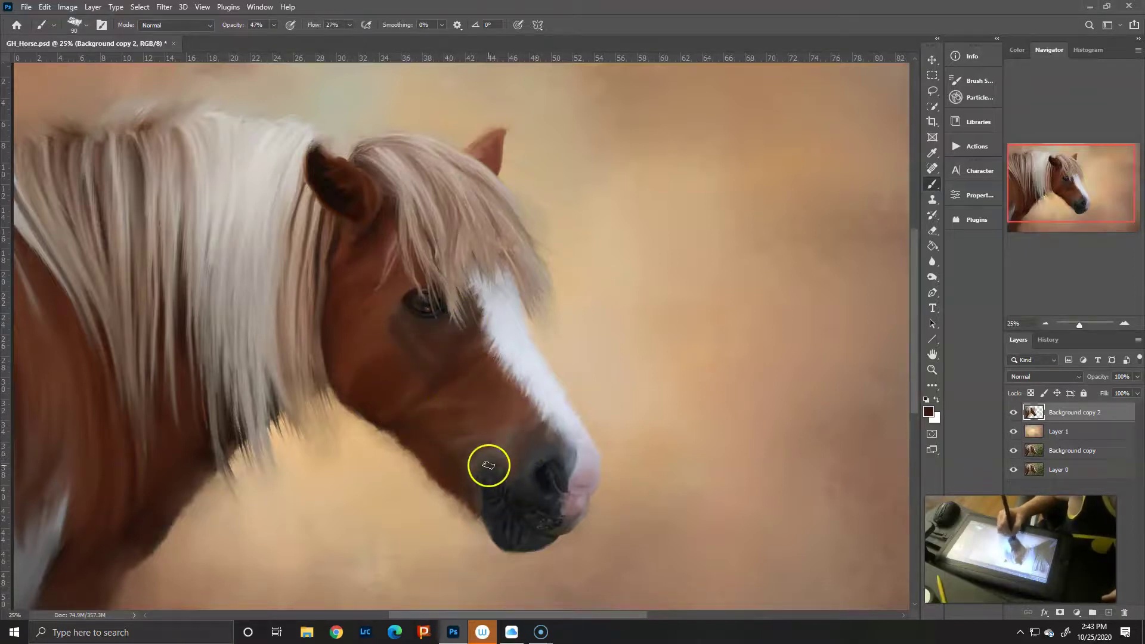
pyautogui.press('alt')
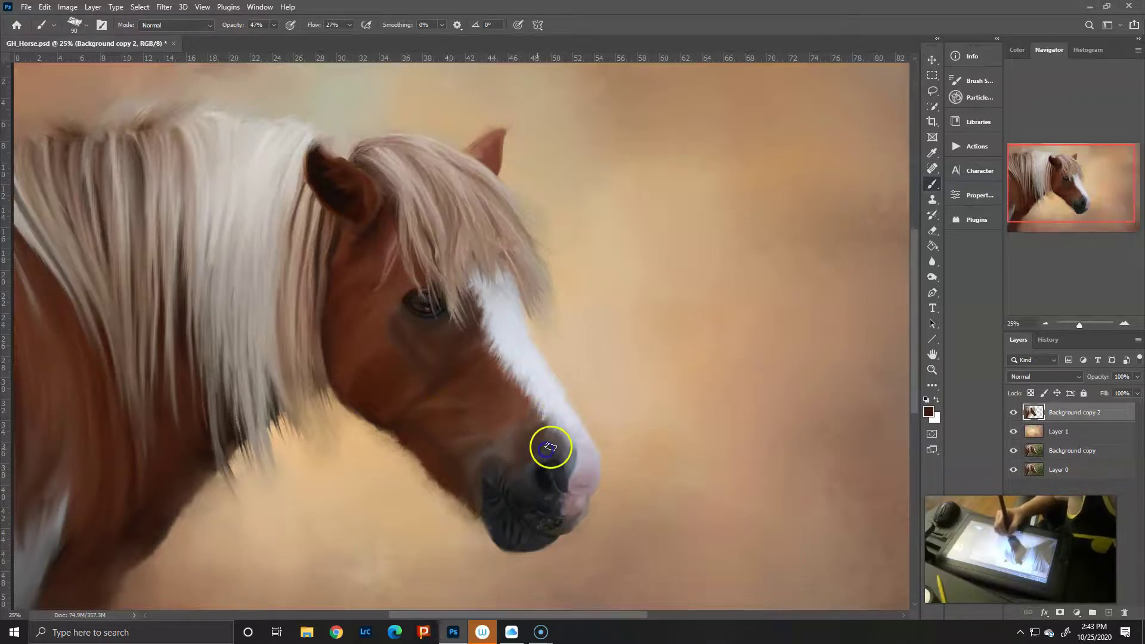
pyautogui.keyDown('alt'); pyautogui.click(558, 455); pyautogui.keyUp('alt')
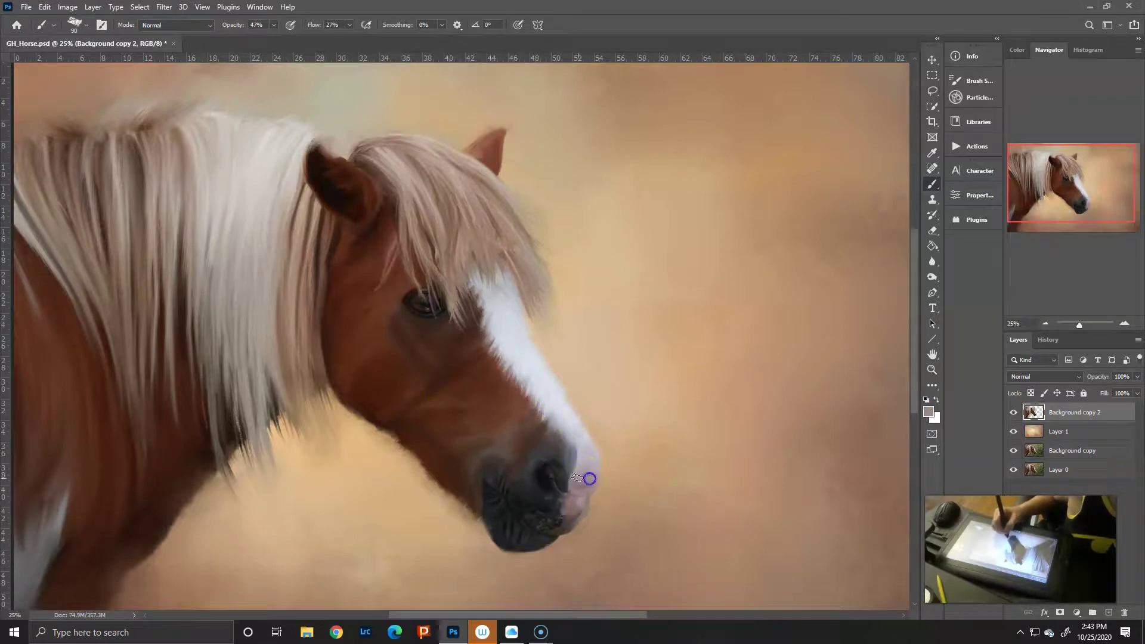
# - Pick a reddish brown, then sample light peach tan and paint hair strands over the ear top
pyautogui.press('alt')
pyautogui.click(928, 411)
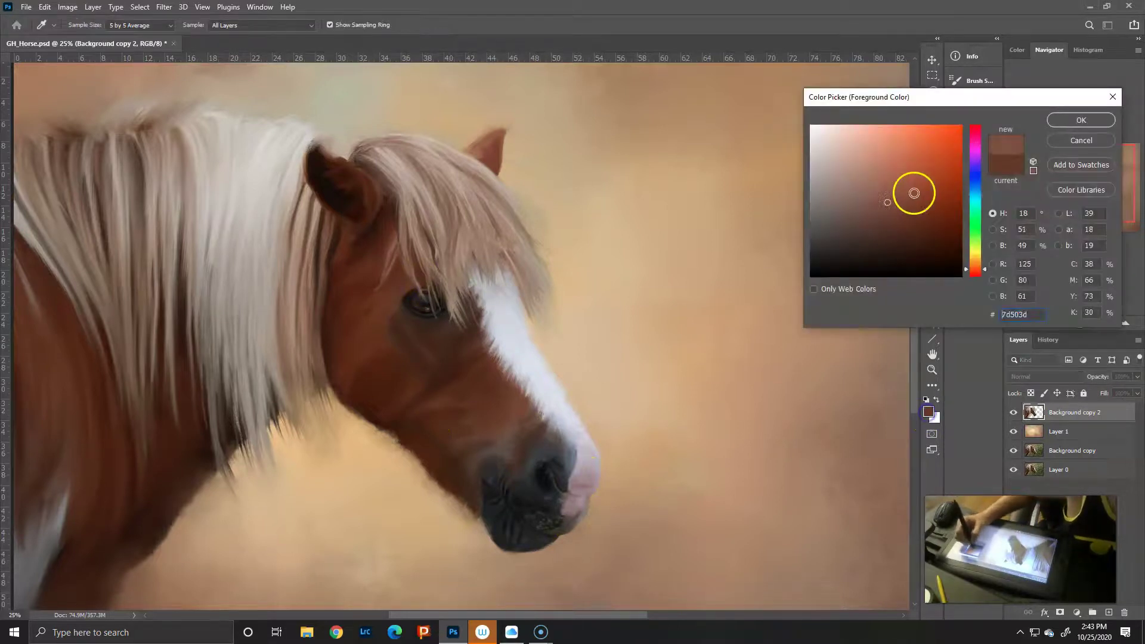
pyautogui.press('Return')
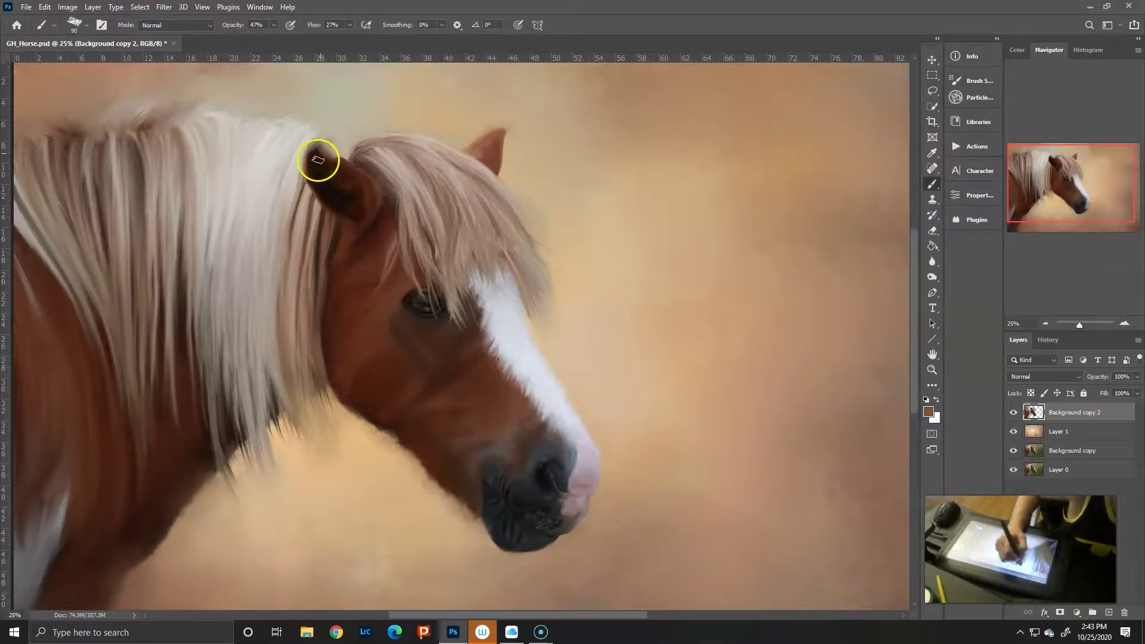
pyautogui.press('[')
pyautogui.press('[')
pyautogui.press('[')
pyautogui.keyDown('alt'); pyautogui.click(720, 181); pyautogui.keyUp('alt')
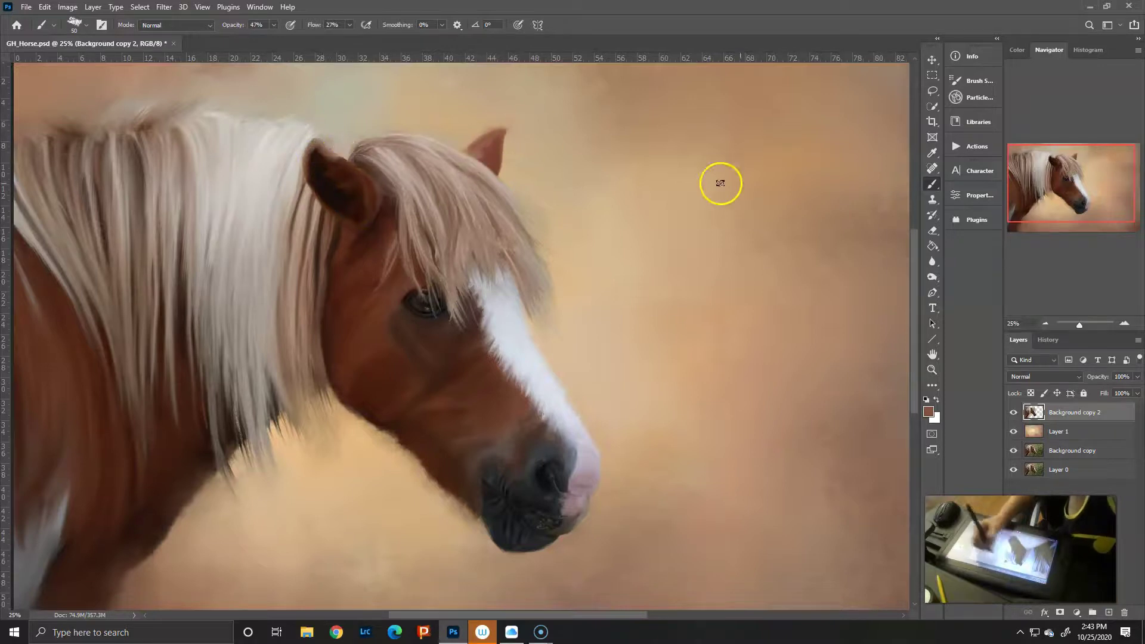
pyautogui.moveTo(351, 162); pyautogui.dragTo(405, 138)
# - Add a Screen-mode layer and paint light strands above the ear, along the forelock and beside the ear
pyautogui.click(1108, 612)
pyautogui.click(1043, 377)
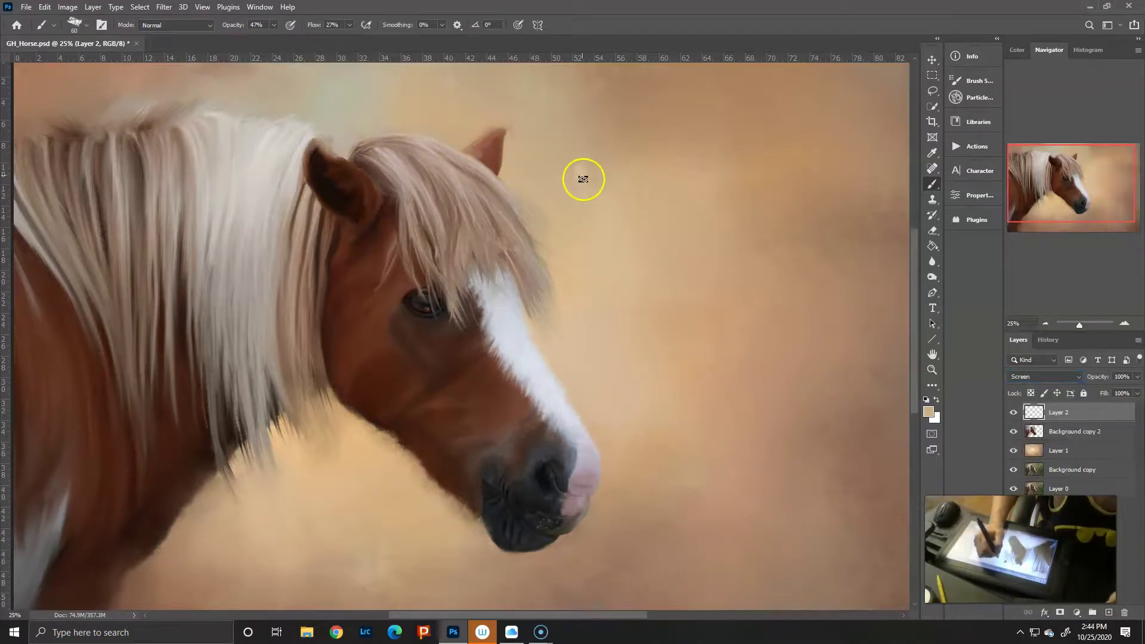
pyautogui.press(']')
pyautogui.press(']')
pyautogui.press(']')
pyautogui.moveTo(359, 139); pyautogui.dragTo(395, 133)
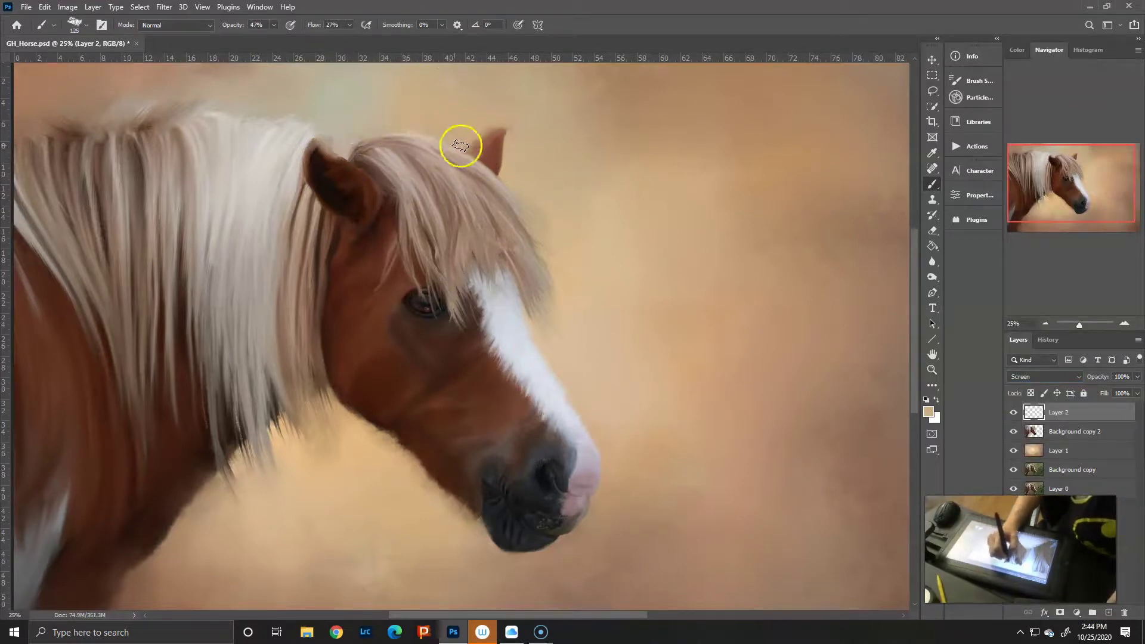
pyautogui.moveTo(470, 154)
pyautogui.mouseDown()
pyautogui.moveTo(529, 203)
pyautogui.moveTo(501, 180)
pyautogui.mouseUp()
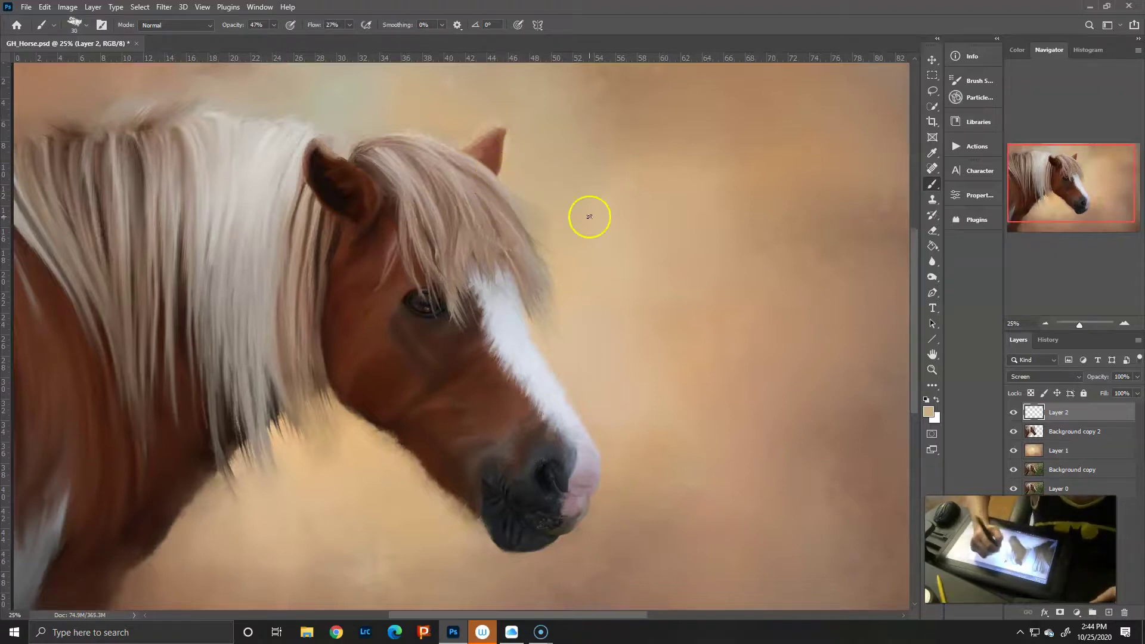
pyautogui.moveTo(589, 217); pyautogui.dragTo(540, 217)
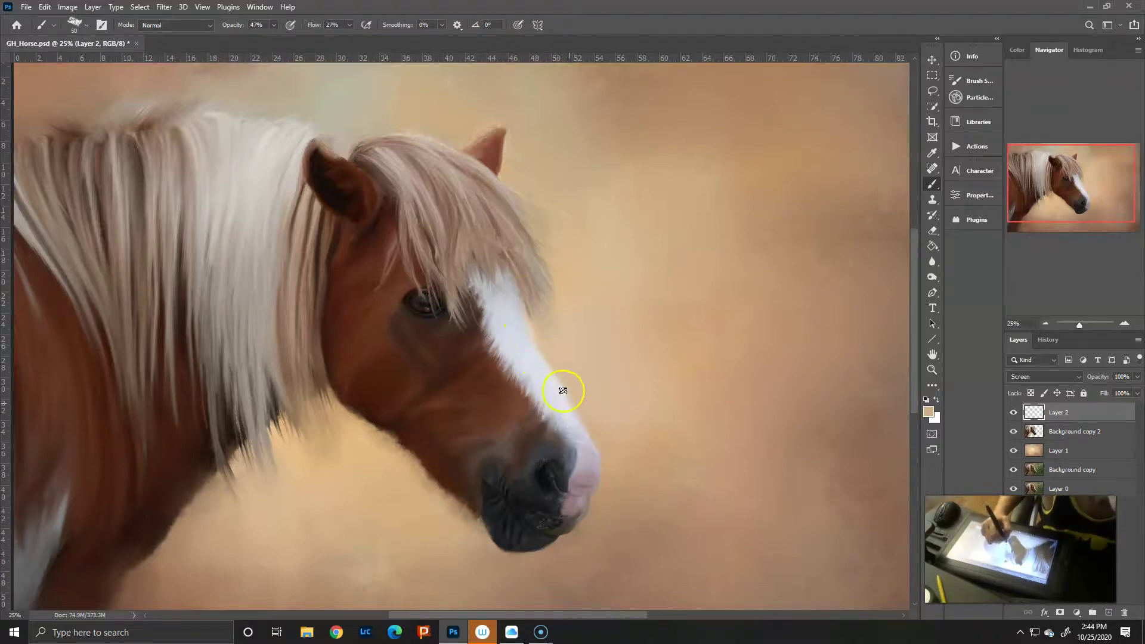
# - With larger brushes, paint faint light strokes along the jaw, mane bottom and mane top
pyautogui.press(']')
pyautogui.press(']')
pyautogui.press(']')
pyautogui.press(']')
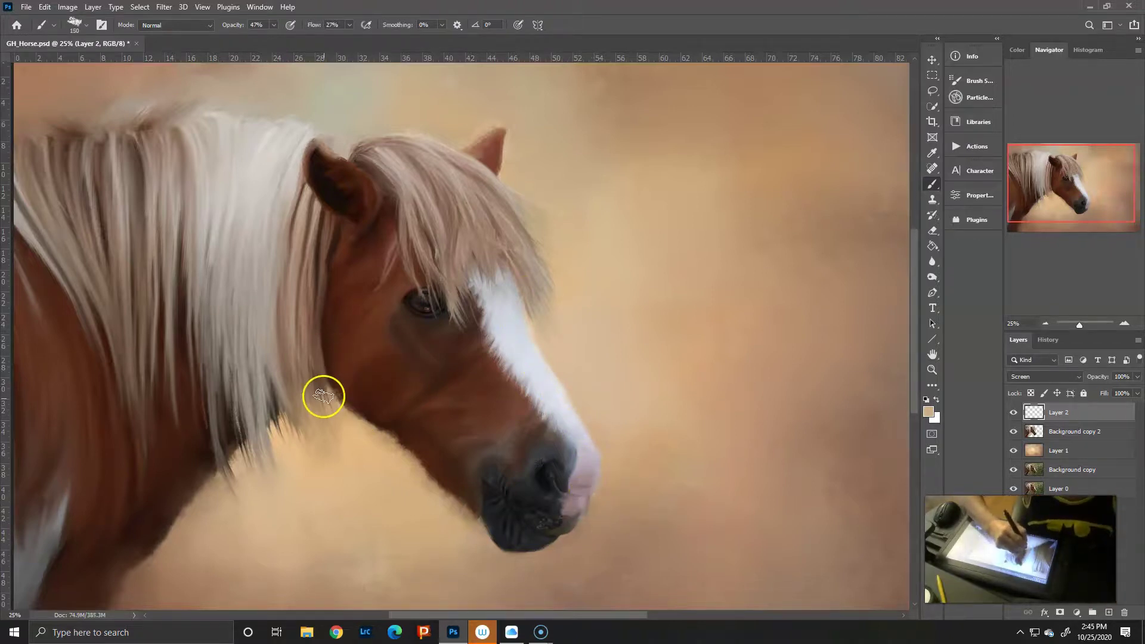
pyautogui.moveTo(311, 391); pyautogui.dragTo(428, 474)
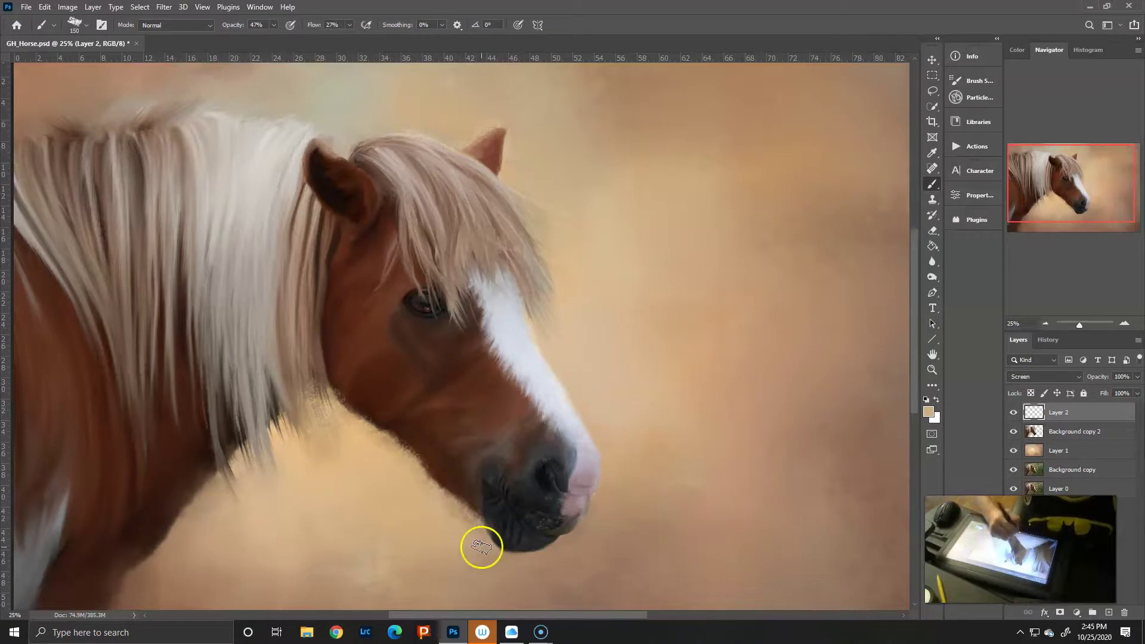
pyautogui.moveTo(280, 409); pyautogui.dragTo(264, 474)
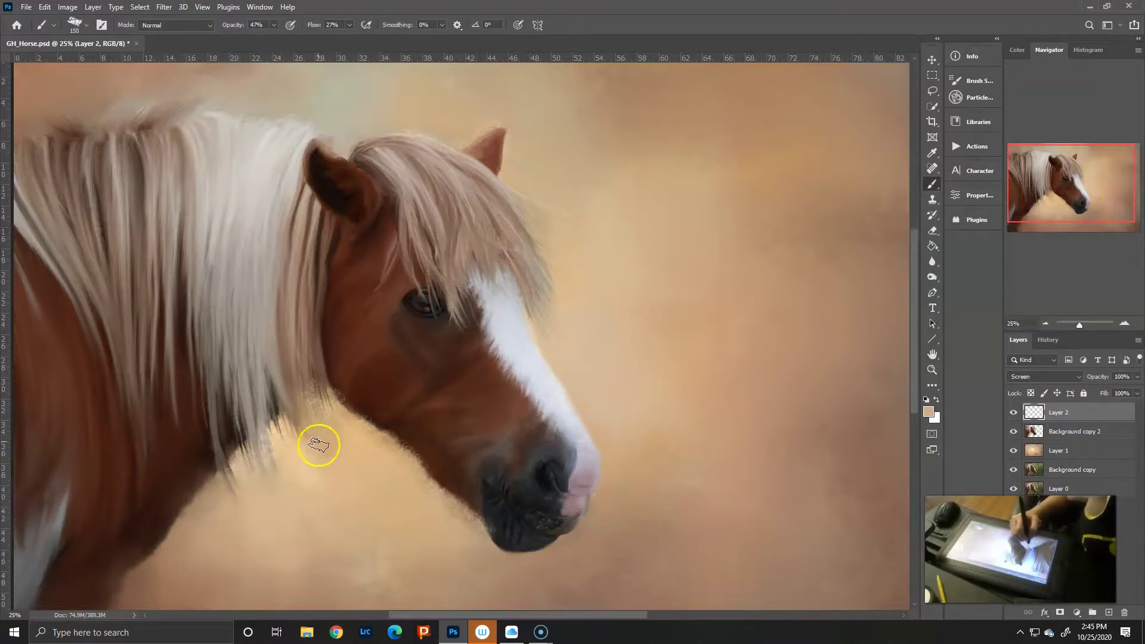
pyautogui.press(']')
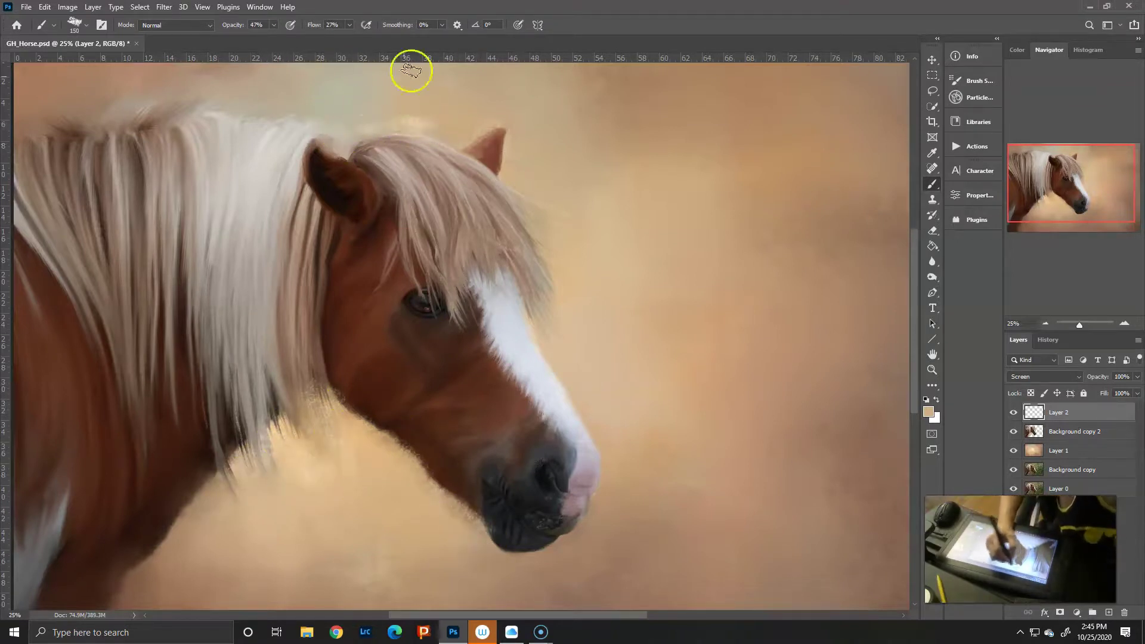
pyautogui.moveTo(312, 119); pyautogui.dragTo(133, 102)
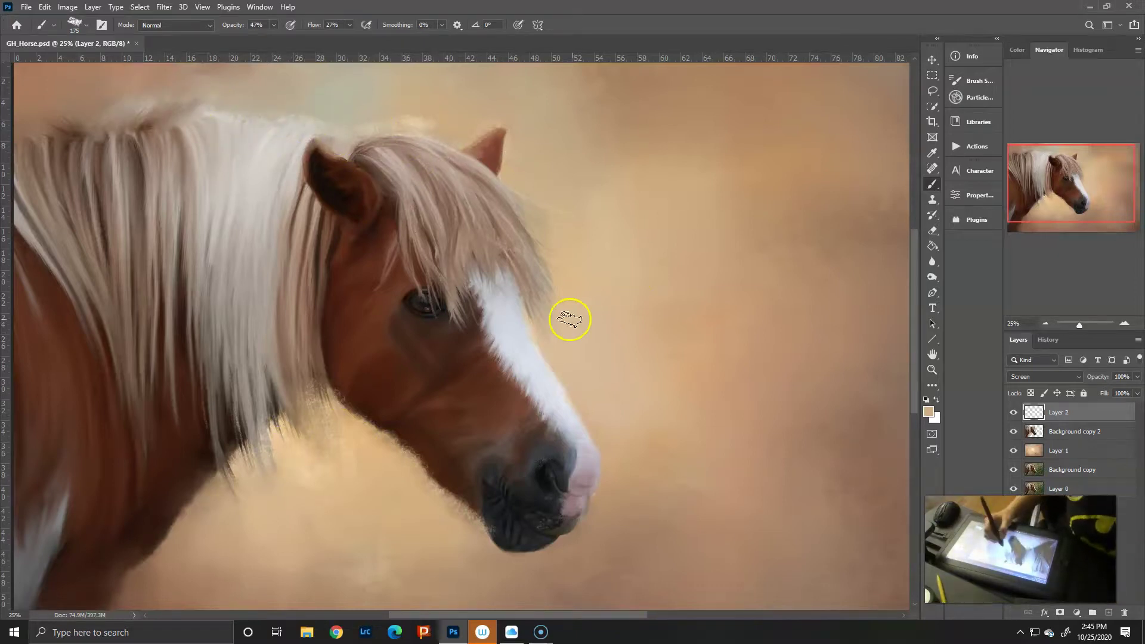
# - Undo the mane-top stroke and repaint it with a lighter cream colour
pyautogui.press(']')
pyautogui.press(']')
pyautogui.press(']')
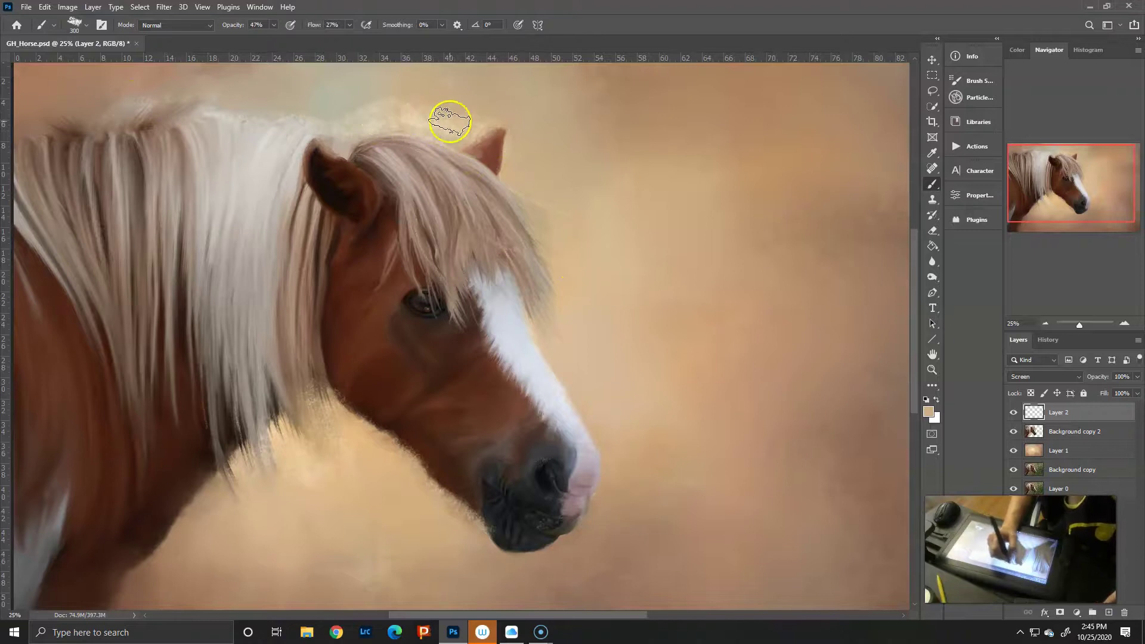
pyautogui.hotkey('ctrl', 'z')
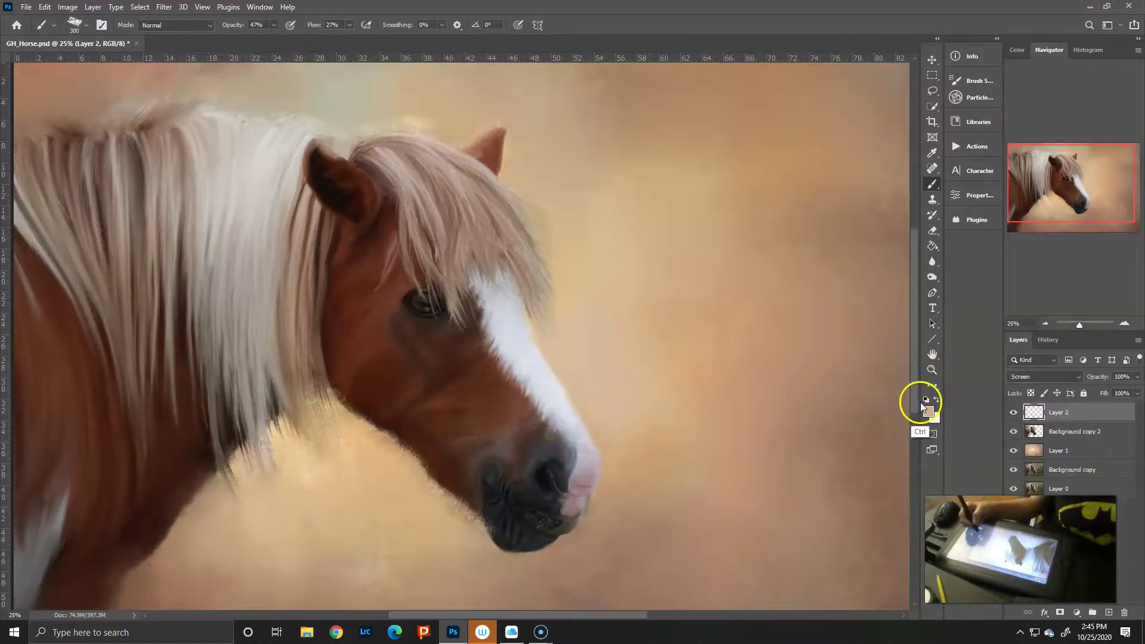
pyautogui.click(928, 413)
pyautogui.click(843, 140)
pyautogui.press('Return')
pyautogui.moveTo(302, 116); pyautogui.dragTo(143, 110)
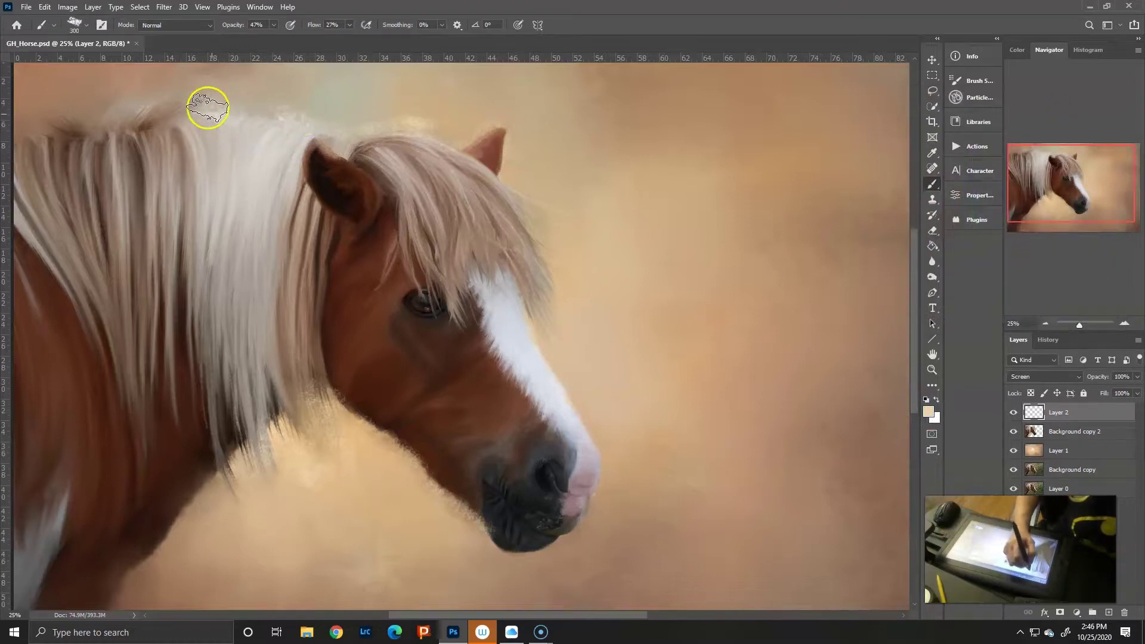
# - Keep the layer blend mode at Screen and browse the Edit menu without choosing anything
pyautogui.click(1043, 376)
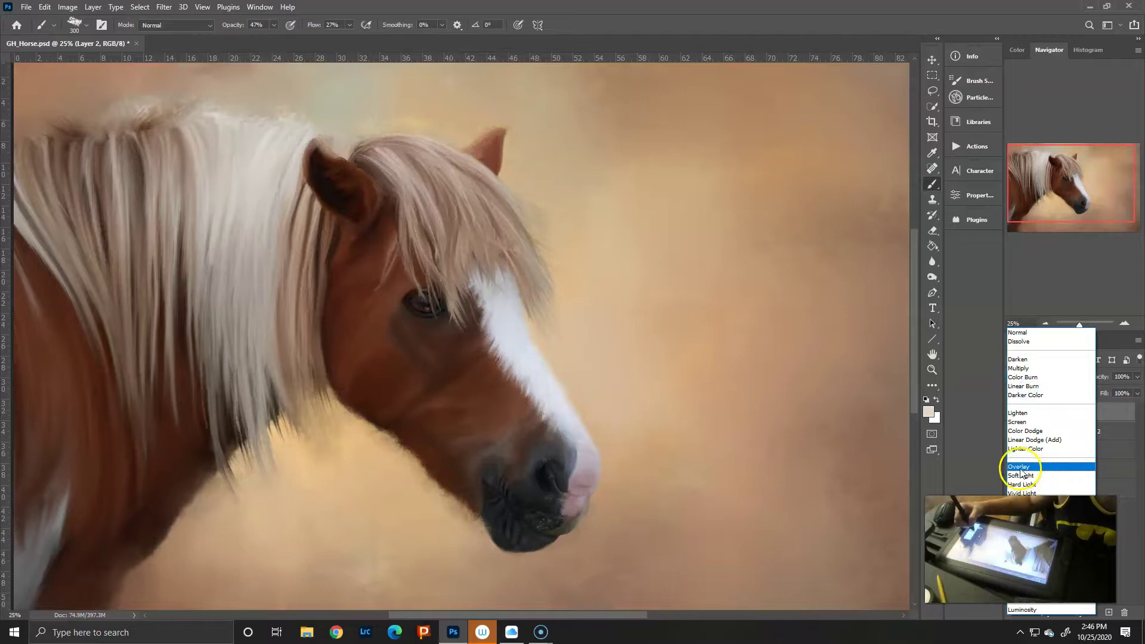
pyautogui.click(1019, 421)
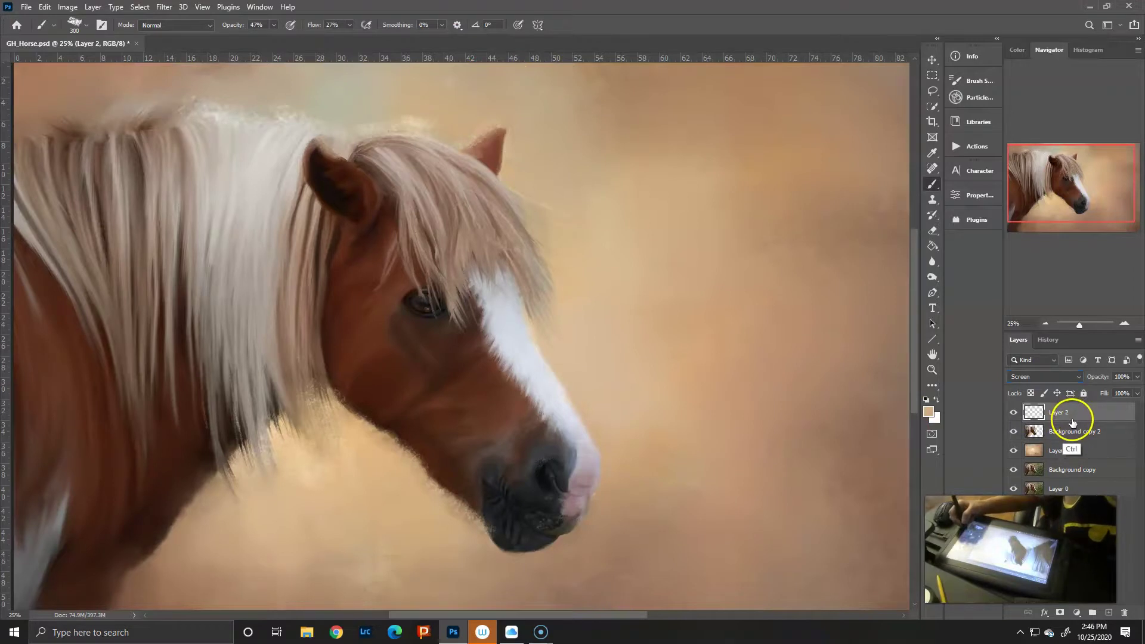
pyautogui.click(44, 7)
pyautogui.click(71, 28)
# - Merge the highlight layer down with Ctrl+E, then darken the lower nose with sampled near-black
pyautogui.hotkey('ctrl', 'e')
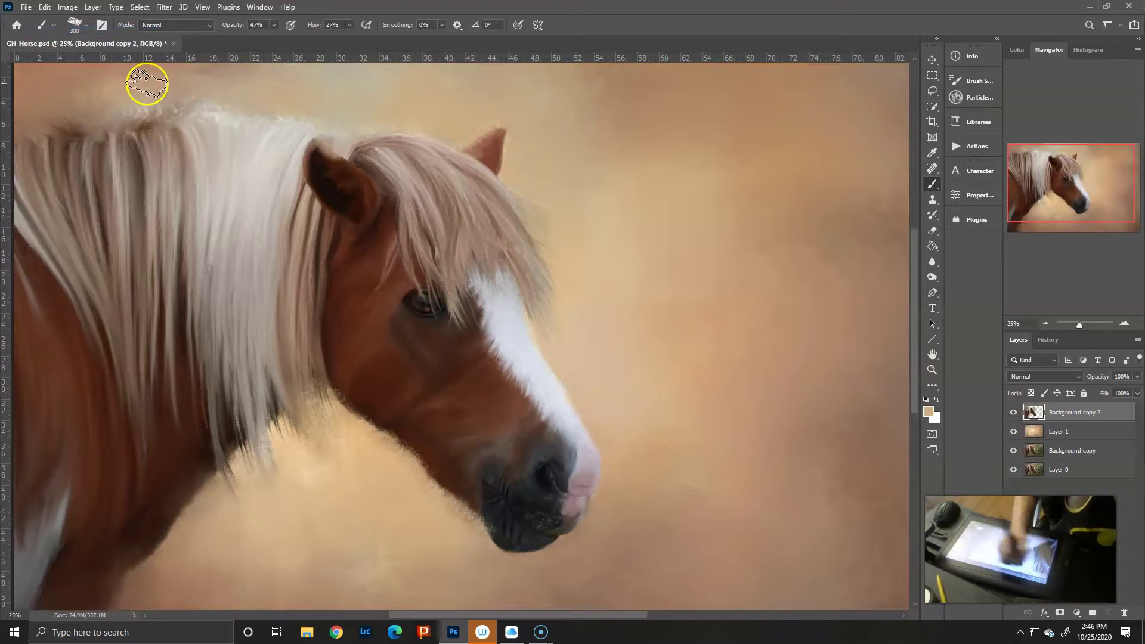
pyautogui.keyDown('alt'); pyautogui.click(102, 76); pyautogui.keyUp('alt')
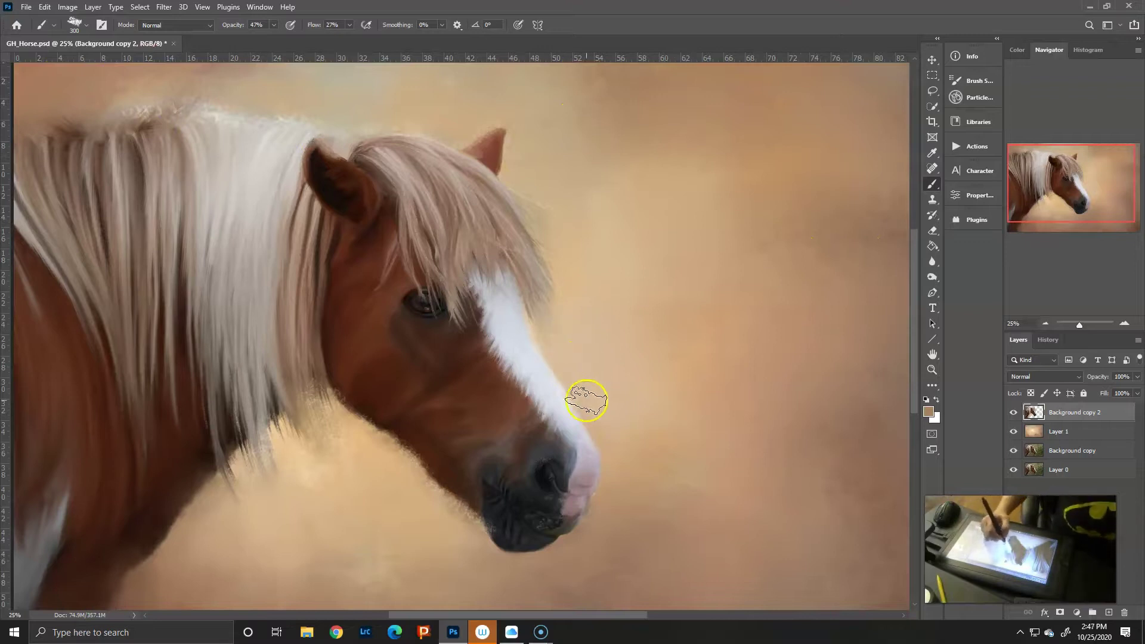
pyautogui.keyDown('alt'); pyautogui.click(654, 489); pyautogui.keyUp('alt')
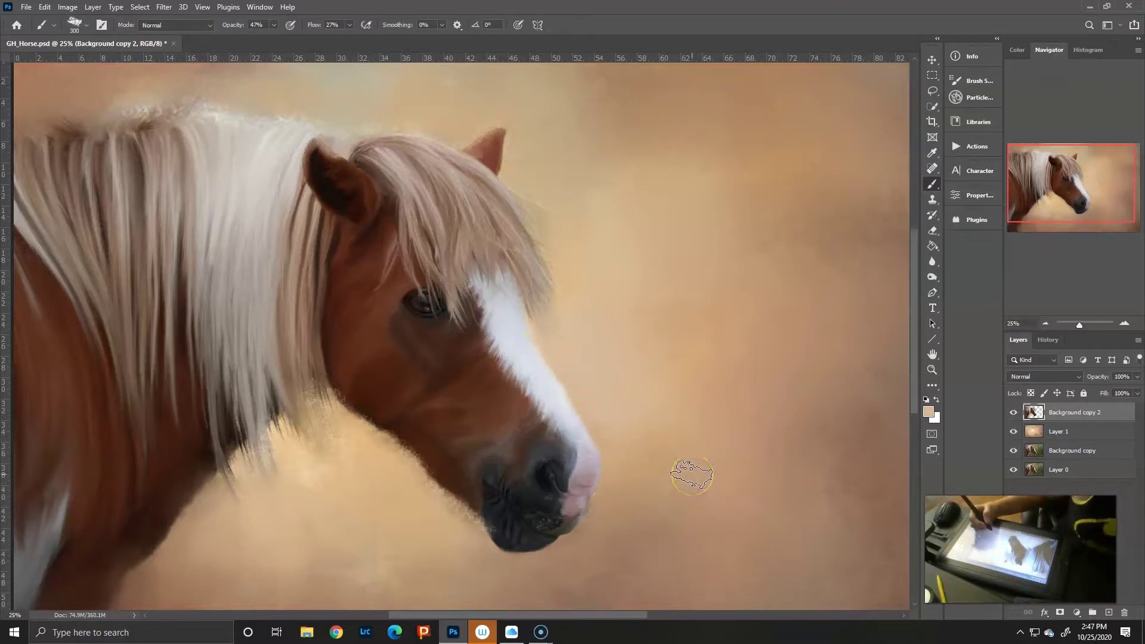
pyautogui.press('[')
pyautogui.press('[')
pyautogui.press('[')
pyautogui.moveTo(511, 509)
pyautogui.mouseDown()
pyautogui.moveTo(488, 513)
pyautogui.moveTo(498, 535)
pyautogui.mouseUp()
pyautogui.keyDown('alt'); pyautogui.click(488, 512); pyautogui.keyUp('alt')
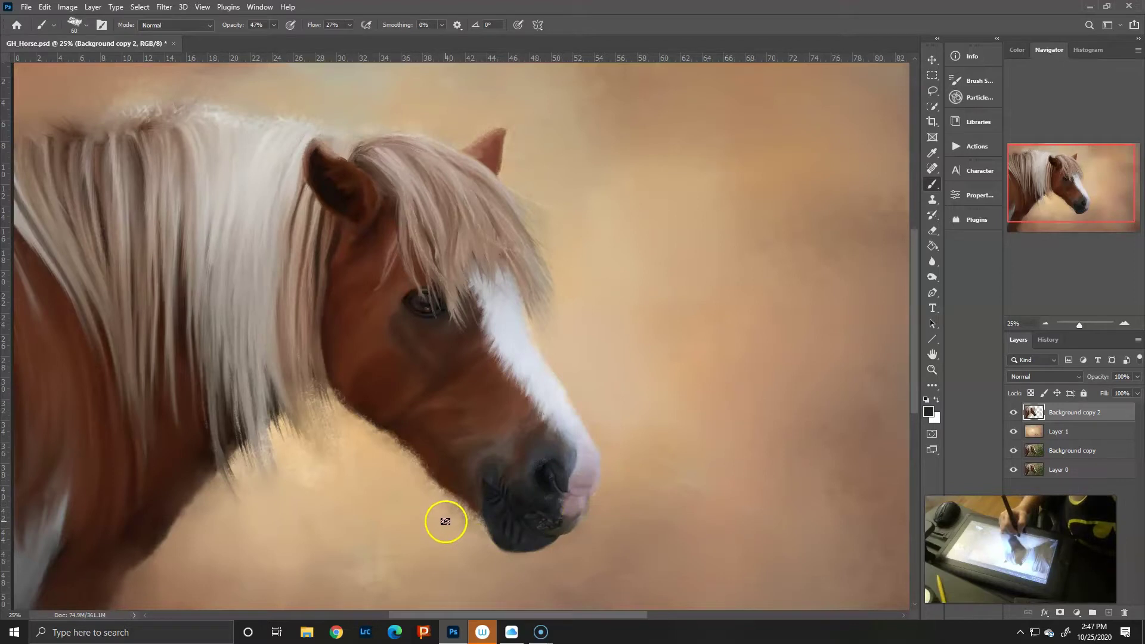
# - Enlarge the brush and sample the tan background and light blaze tones for blending
pyautogui.press(']')
pyautogui.press(']')
pyautogui.press(']')
pyautogui.keyDown('alt'); pyautogui.click(490, 106); pyautogui.keyUp('alt')
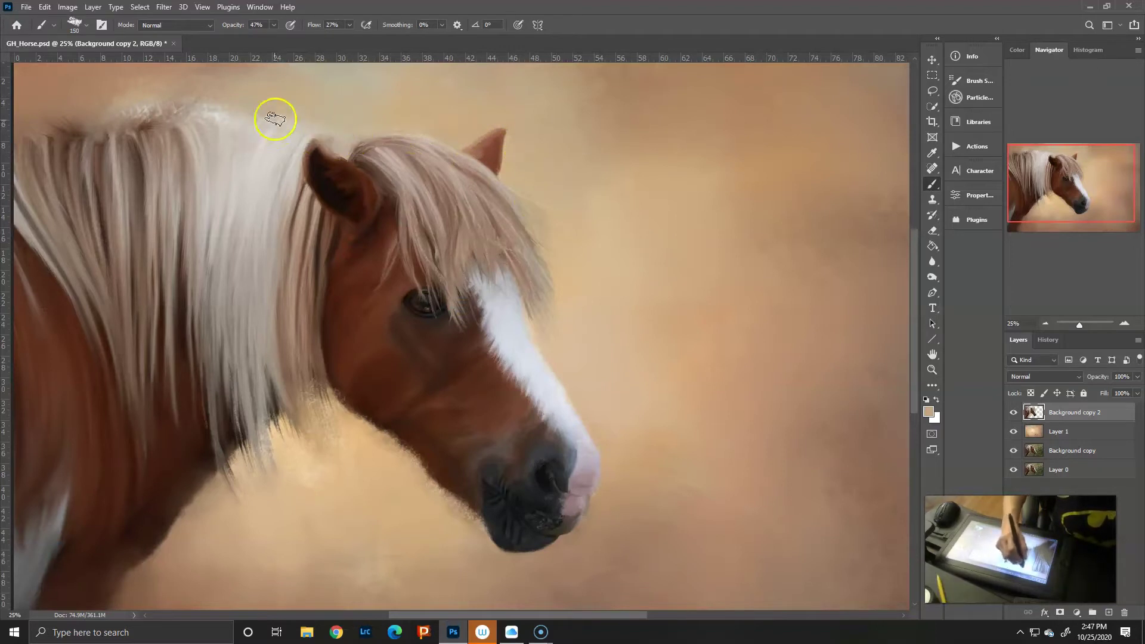
pyautogui.keyDown('alt'); pyautogui.click(511, 345); pyautogui.keyUp('alt')
# - Lighten the blaze, paint light strands along the mane top, and choose a larger mixer preset
pyautogui.moveTo(509, 315); pyautogui.dragTo(497, 302)
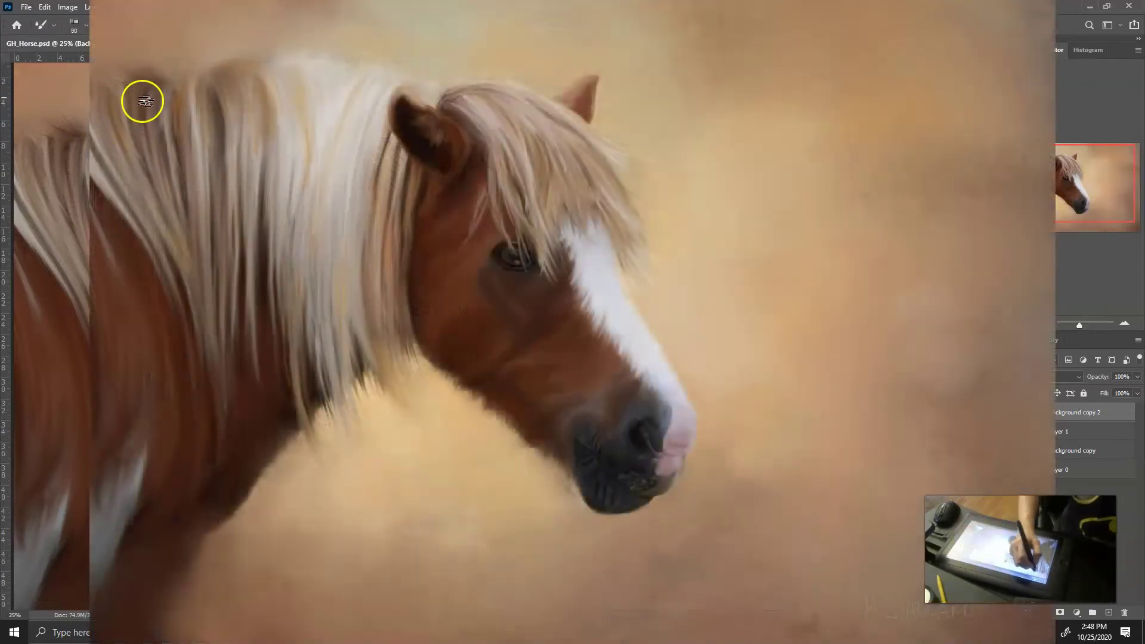
pyautogui.moveTo(110, 118)
pyautogui.mouseDown()
pyautogui.moveTo(225, 49)
pyautogui.moveTo(118, 119)
pyautogui.mouseUp()
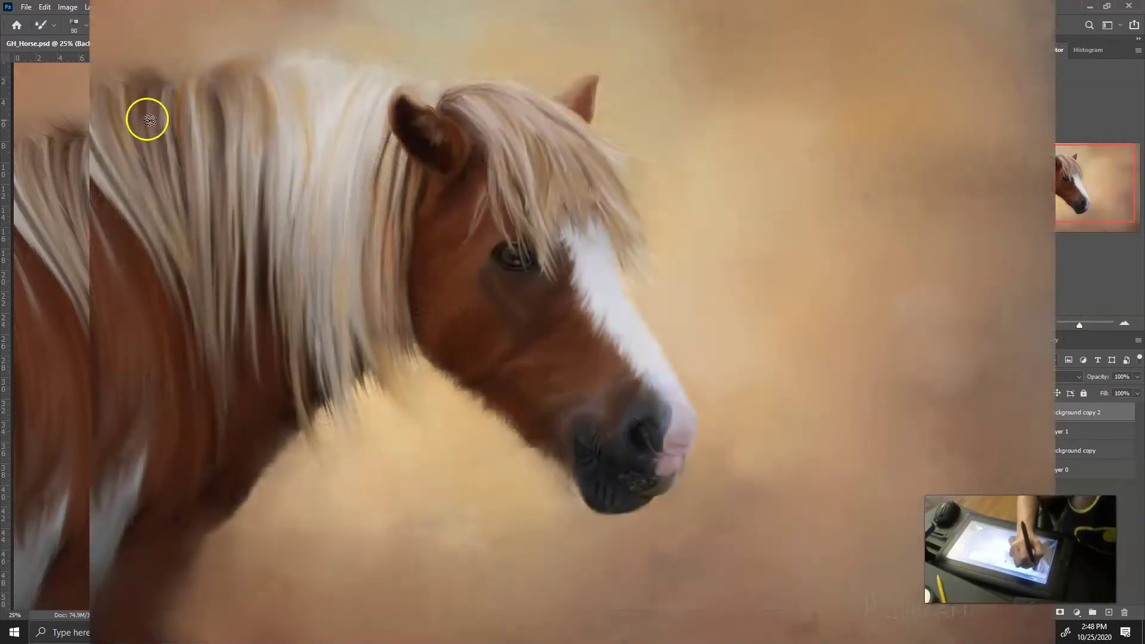
pyautogui.moveTo(197, 96); pyautogui.dragTo(90, 83)
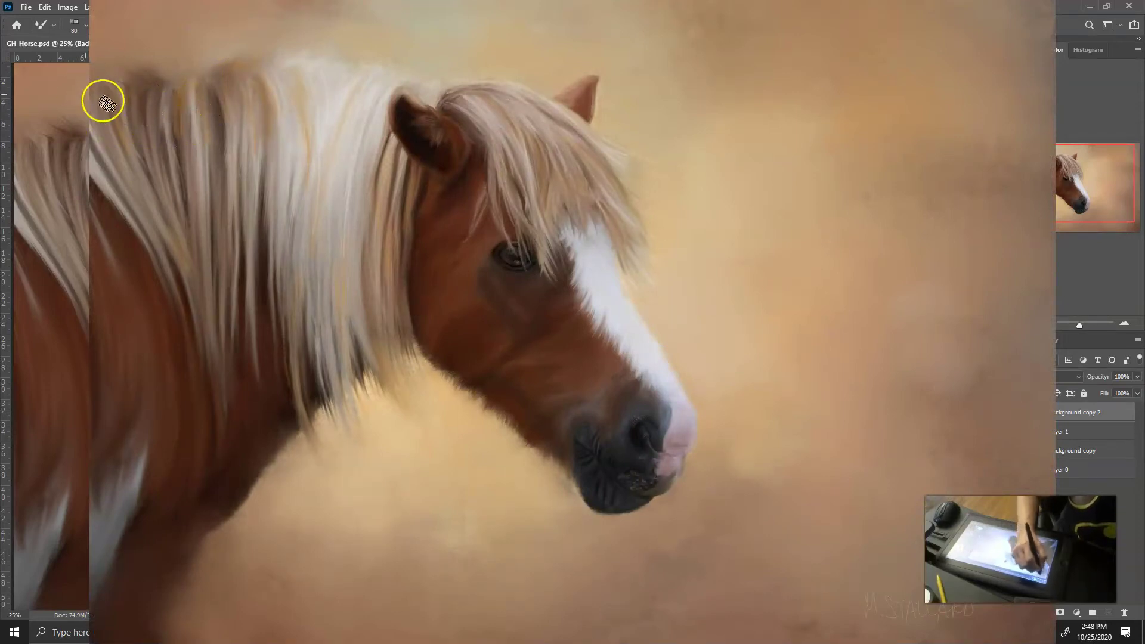
pyautogui.click(53, 25)
pyautogui.click(85, 97)
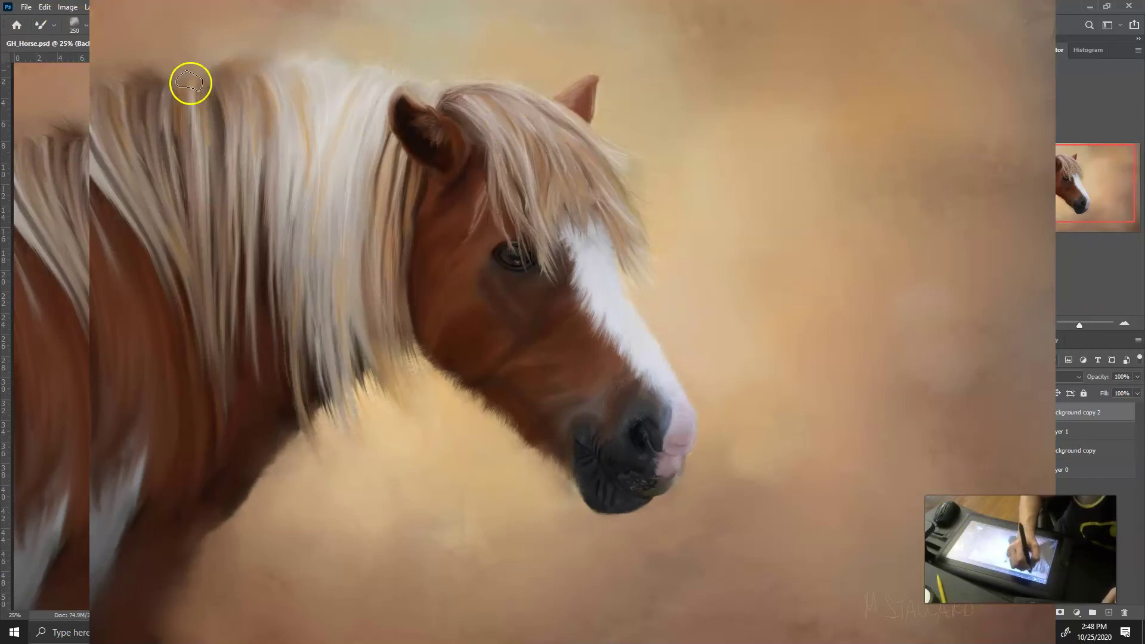